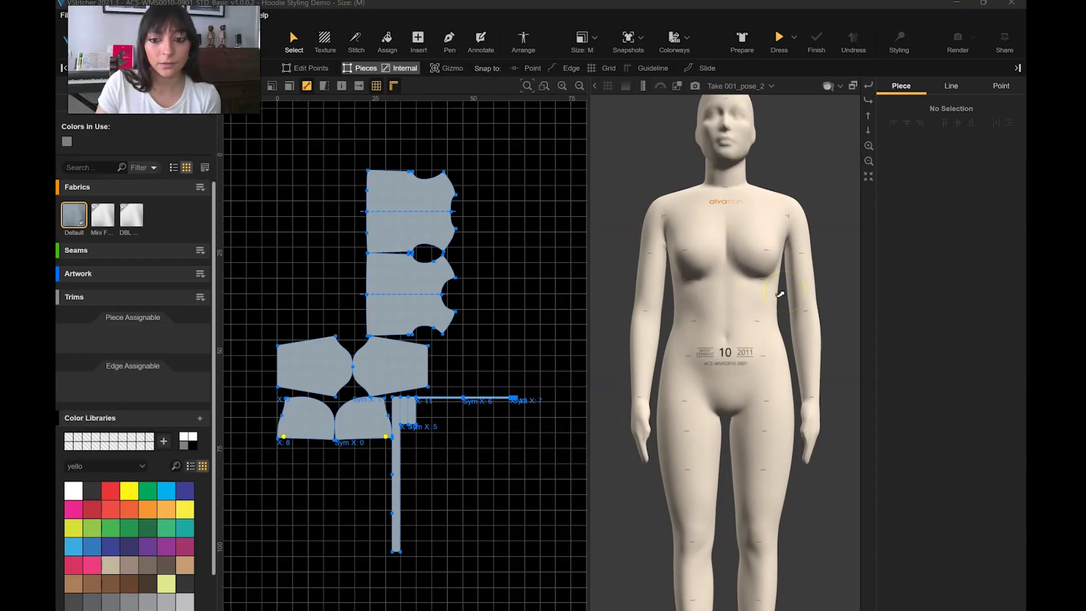
Rotate the front and back body pieces 90 degrees so both stand upright
scroll(773, 332, up, 5)
scroll(744, 376, down, 6)
click(412, 217)
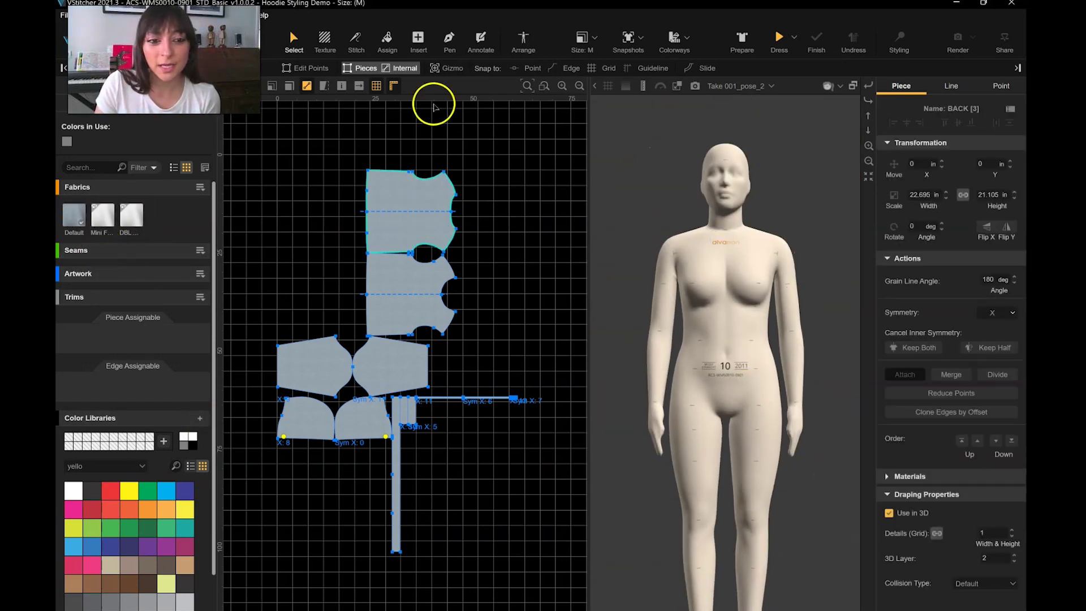
scroll(419, 225, up, 1)
click(418, 203)
click(418, 202)
click(409, 294)
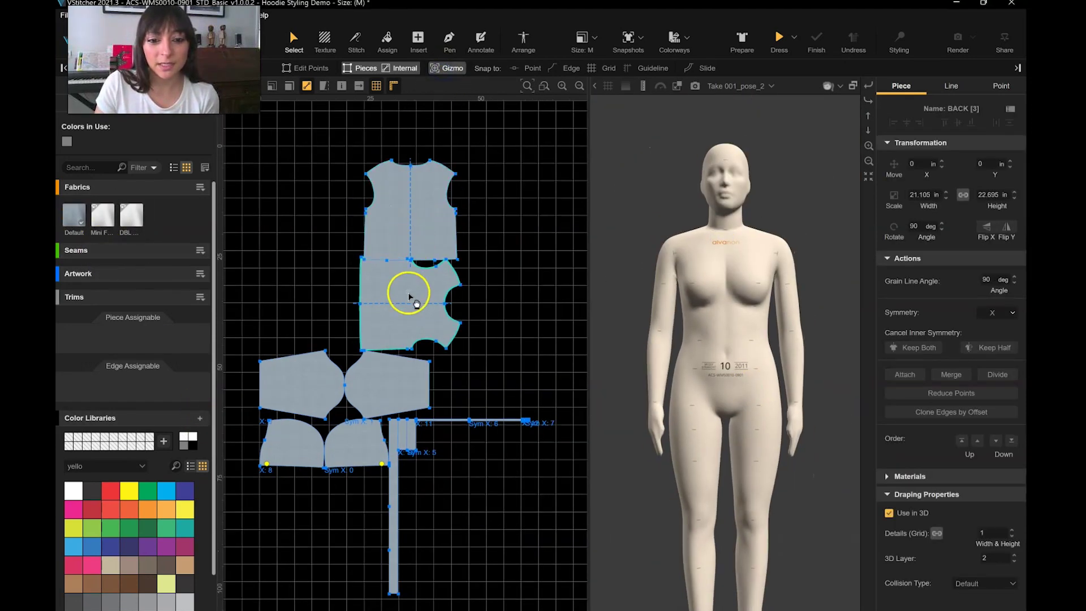
click(415, 296)
click(417, 295)
Lay out the front and back pieces side by side, with one sleeve on each outer side
drag(432, 201, 528, 229)
drag(407, 319, 400, 254)
drag(393, 373, 604, 163)
drag(310, 393, 312, 195)
Rotate the two hood pieces upright to 90 degrees and place them above the front and back
click(358, 442)
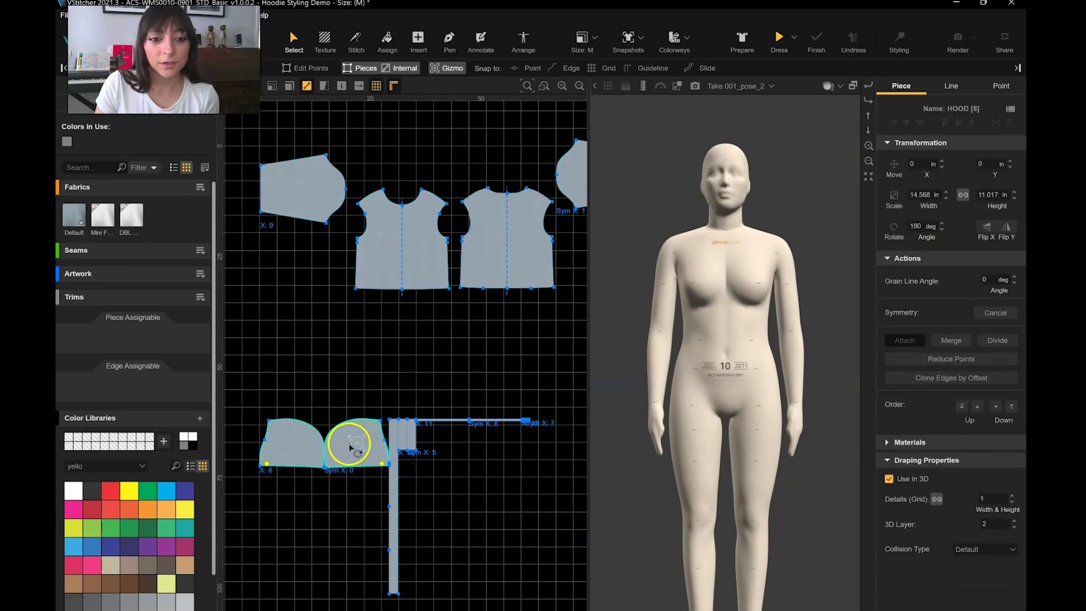
click(350, 444)
click(349, 444)
drag(371, 453, 476, 148)
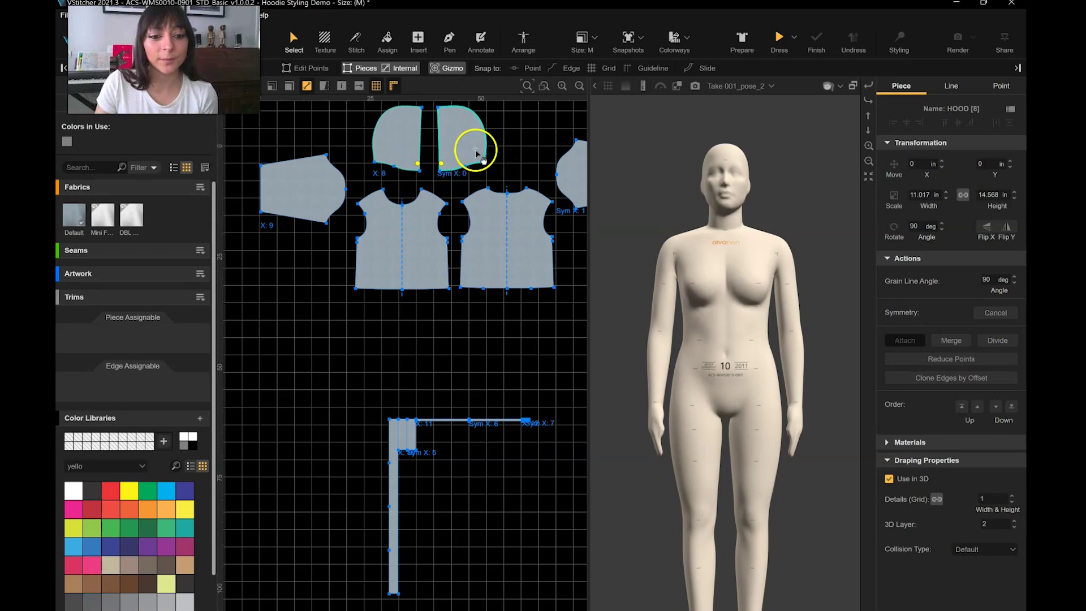
Rotate the long waistband piece to horizontal and place it below the body pieces
click(394, 496)
click(397, 516)
click(398, 517)
drag(431, 507, 459, 326)
Move the cuff pieces beside the outer ends of the two sleeves
drag(410, 443, 408, 394)
scroll(408, 394, down, 3)
drag(408, 394, 453, 377)
middle_drag(453, 376, 373, 393)
drag(374, 392, 487, 281)
Rotate the two long thin drawcord strips to vertical and place them between the hood pieces
scroll(392, 394, up, 3)
click(405, 439)
scroll(405, 438, up, 3)
click(408, 440)
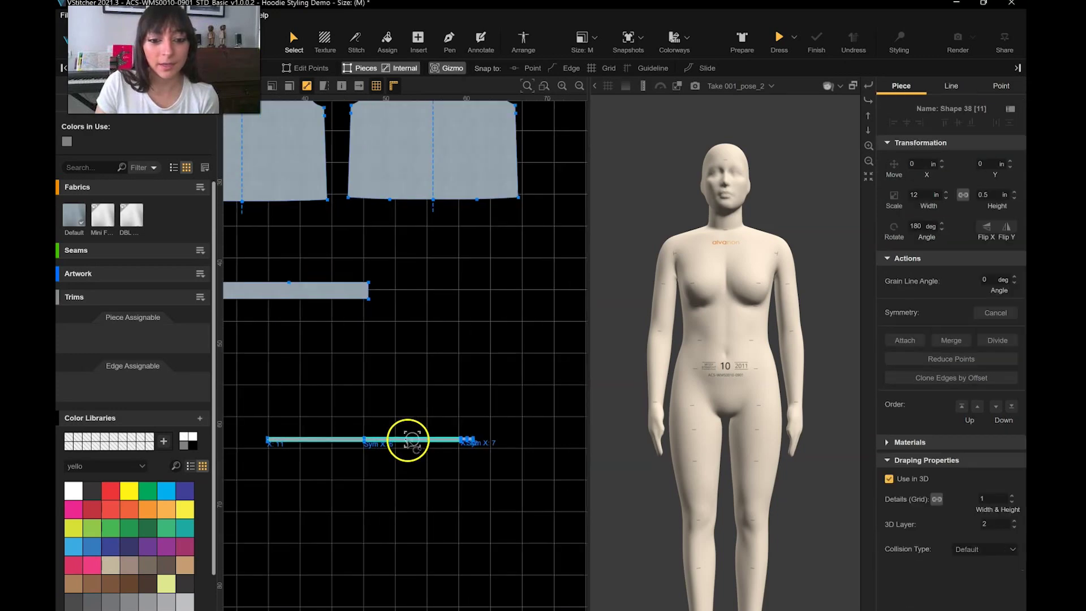
drag(412, 440, 313, 349)
drag(330, 402, 325, 202)
shift+click(315, 327)
Rotate the two small rectangular pieces to vertical and place them just below the drawcord strips
scroll(338, 368, down, 4)
click(363, 291)
scroll(396, 402, up, 6)
click(395, 402)
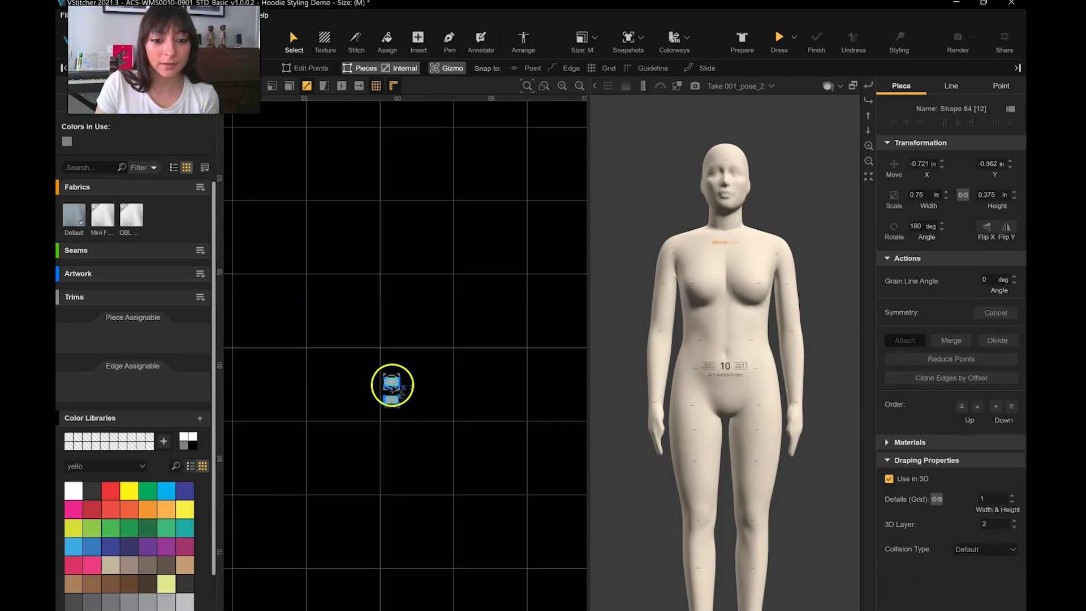
click(392, 397)
scroll(371, 320, down, 5)
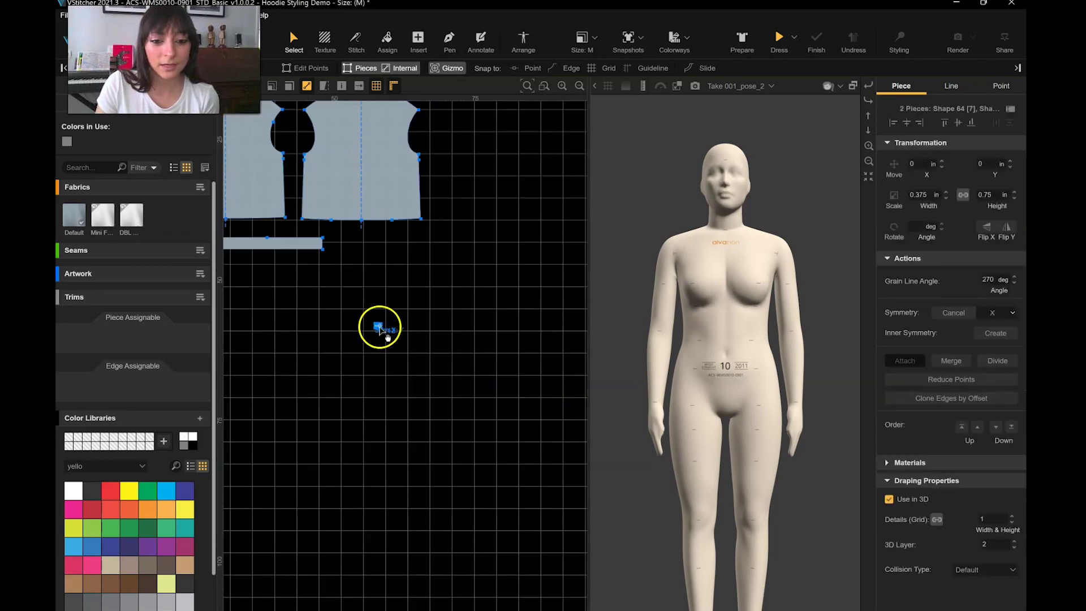
click(392, 278)
scroll(414, 308, down, 5)
right_drag(469, 362, 431, 385)
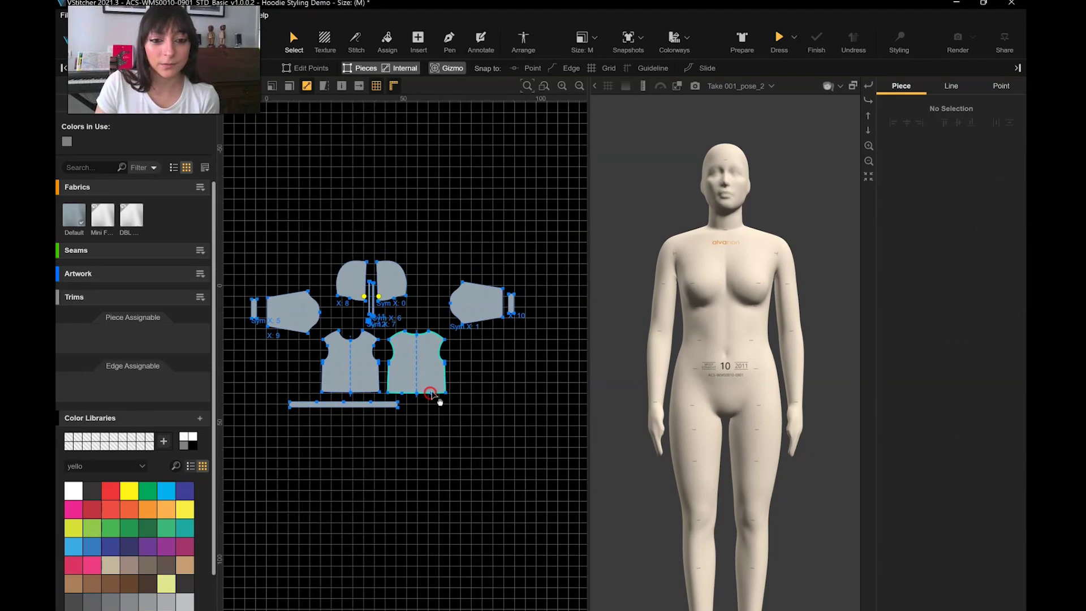
drag(441, 252, 472, 305)
Turn off the corner point property for the intermediate points on the waistband and the back hem
click(477, 364)
click(363, 405)
scroll(351, 412, up, 4)
click(310, 410)
drag(303, 396, 451, 419)
click(907, 299)
click(442, 304)
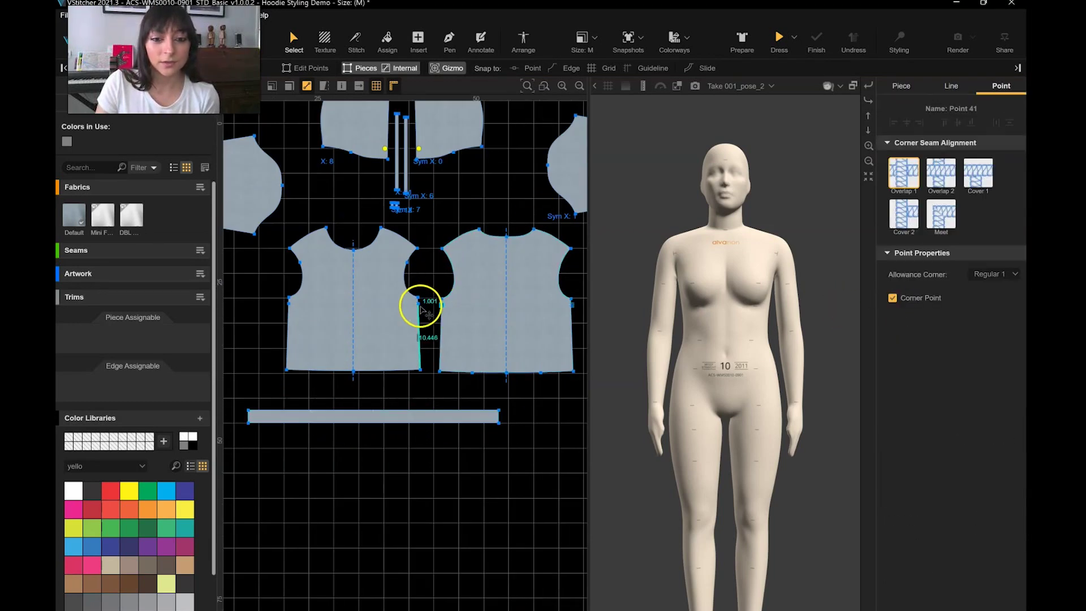
click(560, 391)
click(541, 372)
click(910, 301)
Replace the Default fabric with Mini French Terry on all pattern pieces
scroll(483, 199, down, 2)
middle_drag(483, 198, 445, 227)
scroll(447, 227, down, 3)
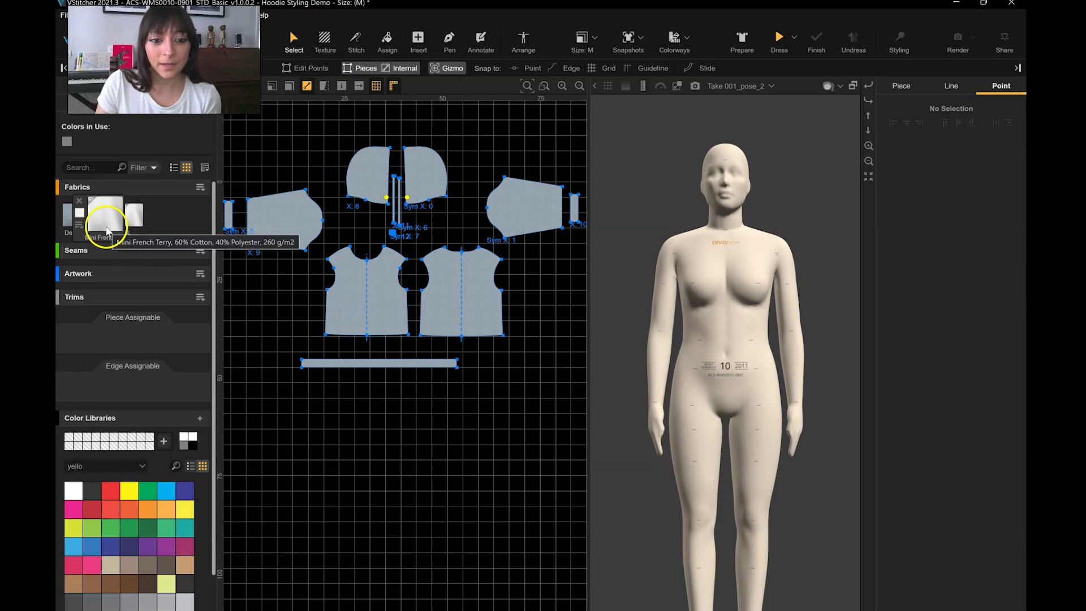
click(76, 217)
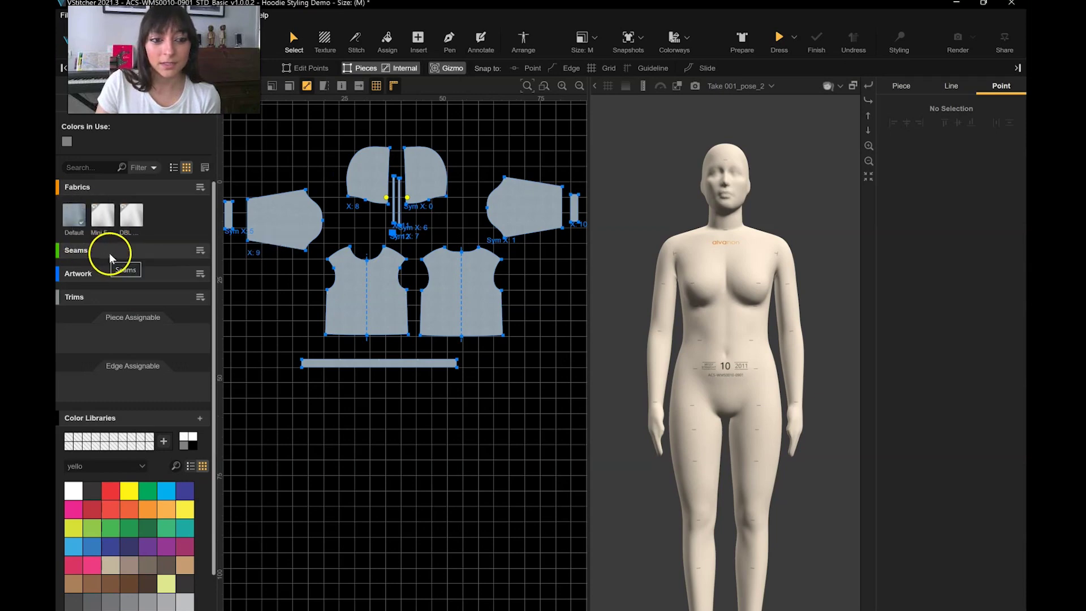
click(104, 216)
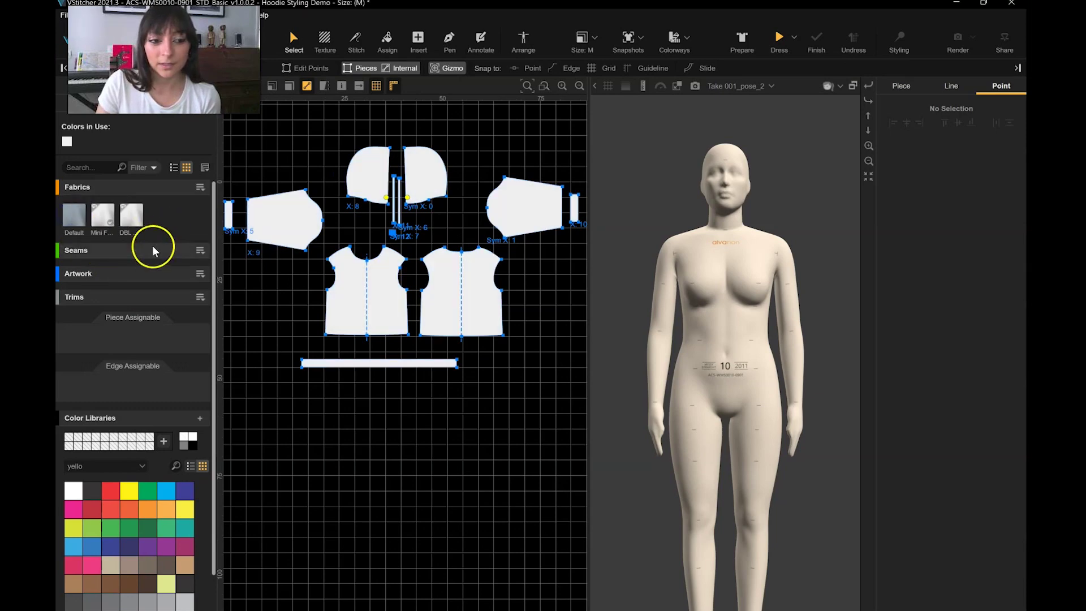
Assign the DBL Mini French fabric to the waistband and remove the unused Default fabric
double_click(136, 223)
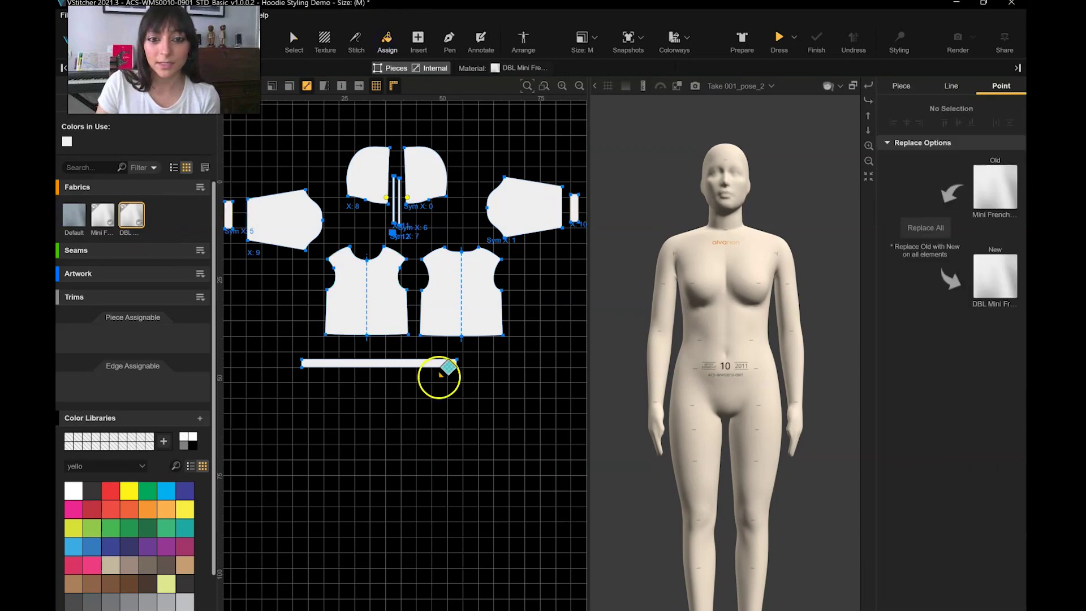
click(201, 187)
click(254, 225)
click(552, 358)
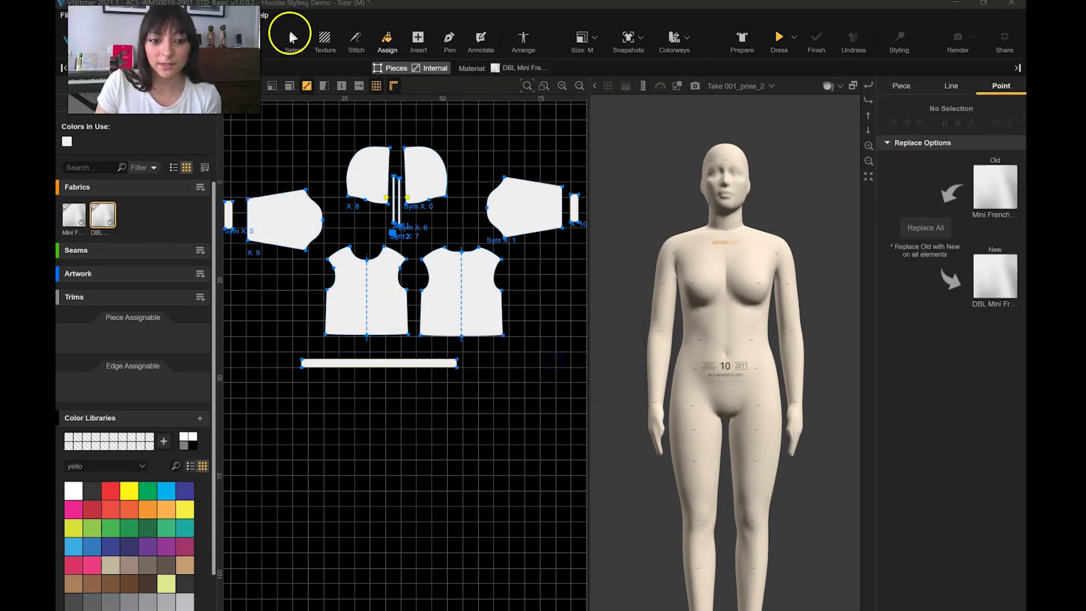
Adjust the draping grid detail of the front, back and both sleeve pieces
click(292, 34)
scroll(523, 301, down, 2)
click(485, 301)
shift+click(414, 299)
shift+click(522, 234)
shift+click(338, 236)
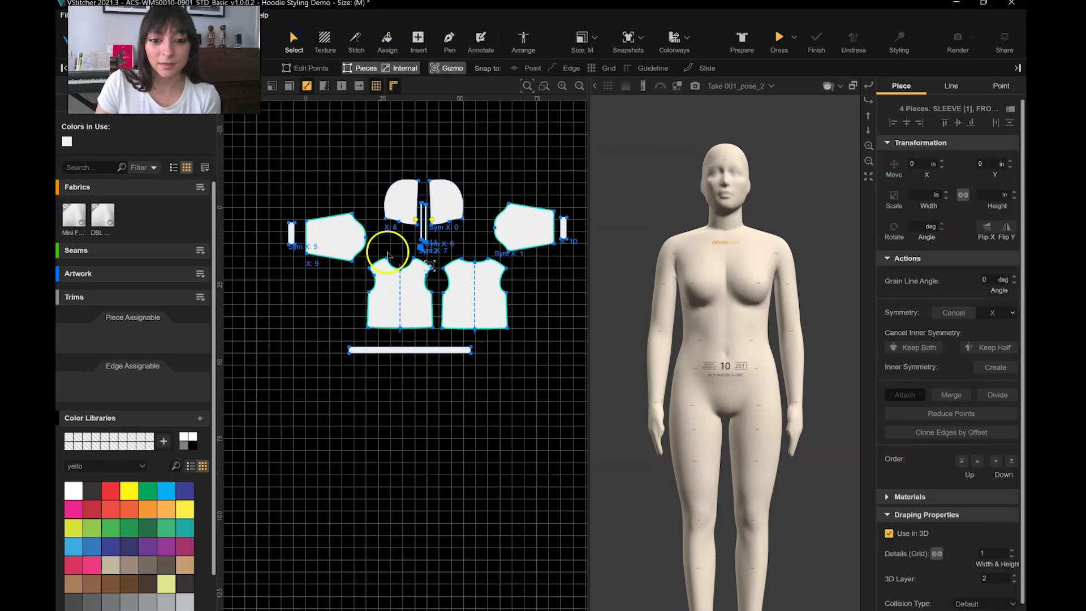
Set the draping grid detail of the waistband and both cuffs to 0.5
click(434, 353)
shift+click(564, 229)
shift+click(293, 233)
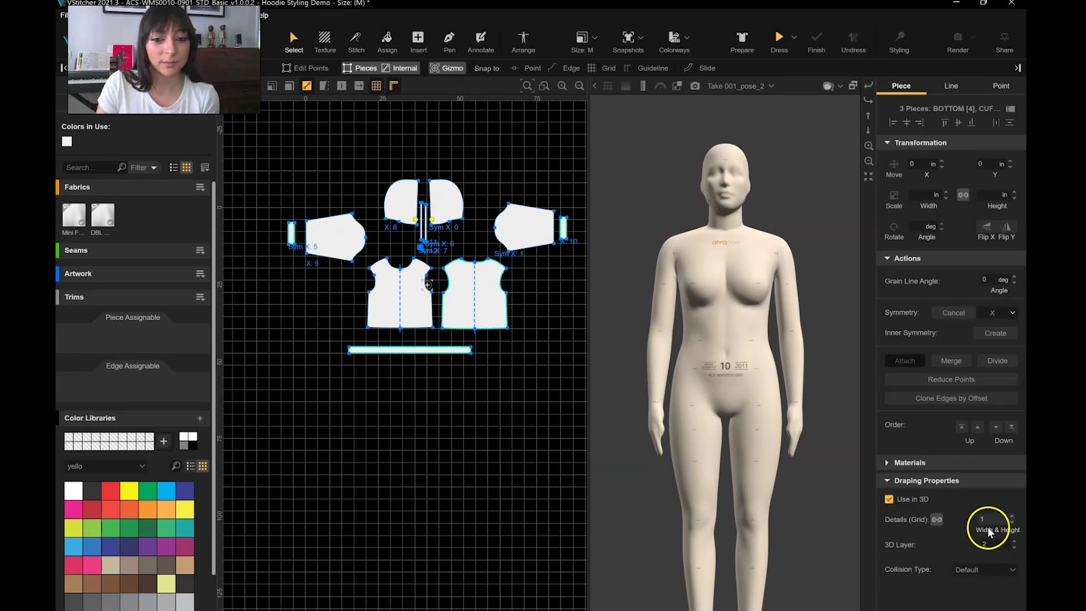
click(478, 423)
middle_drag(474, 419, 444, 460)
scroll(444, 423, up, 2)
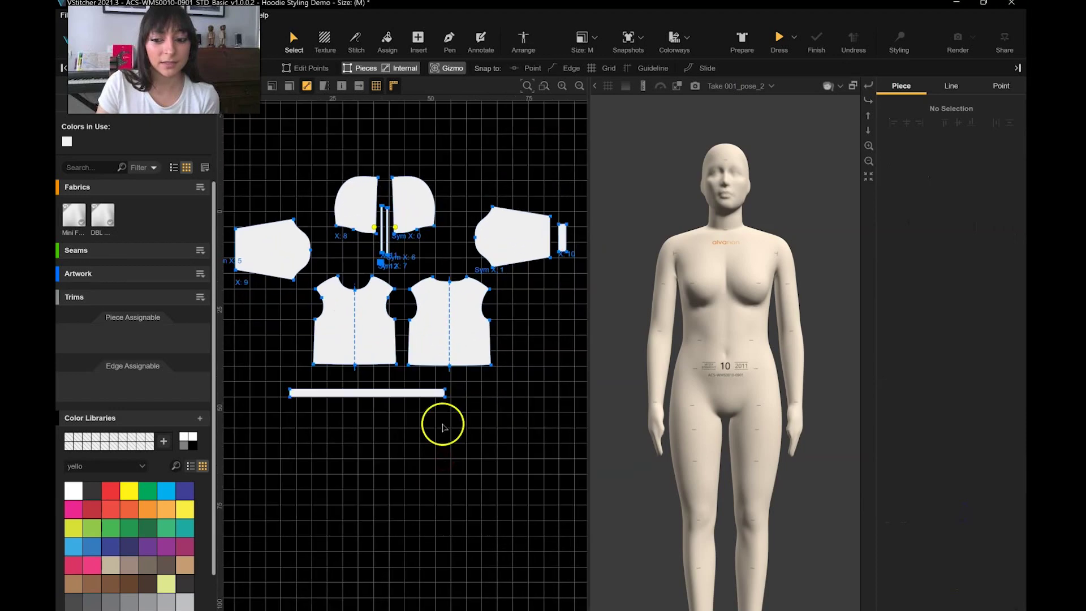
Set the draping grid detail of the drawcord strips to 0.3 and of the two small rectangles to 0.1
scroll(409, 240, up, 8)
click(417, 308)
shift+click(390, 310)
shift+click(377, 483)
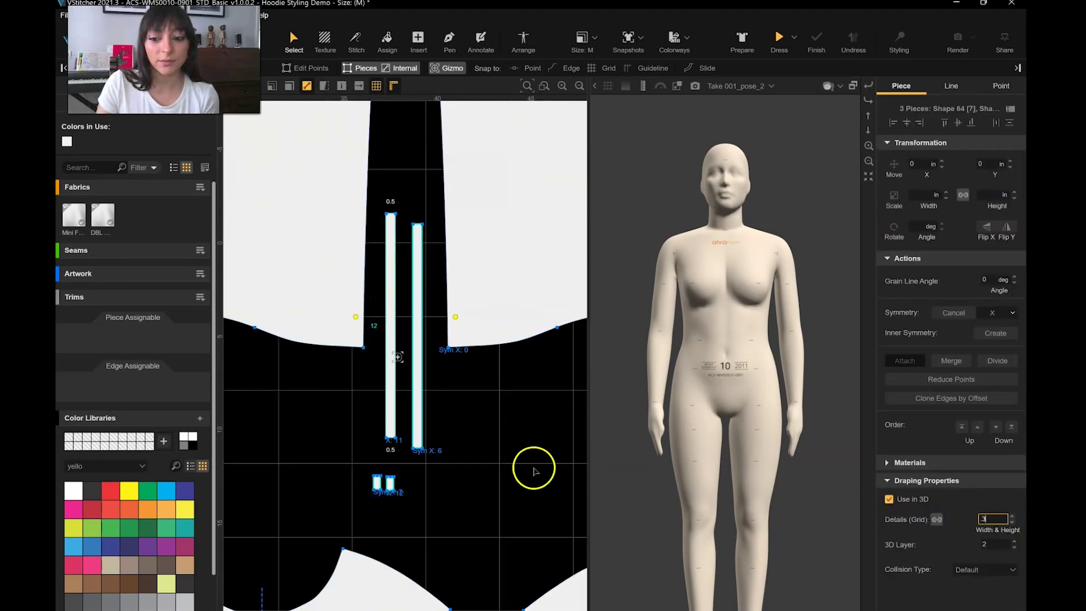
click(385, 483)
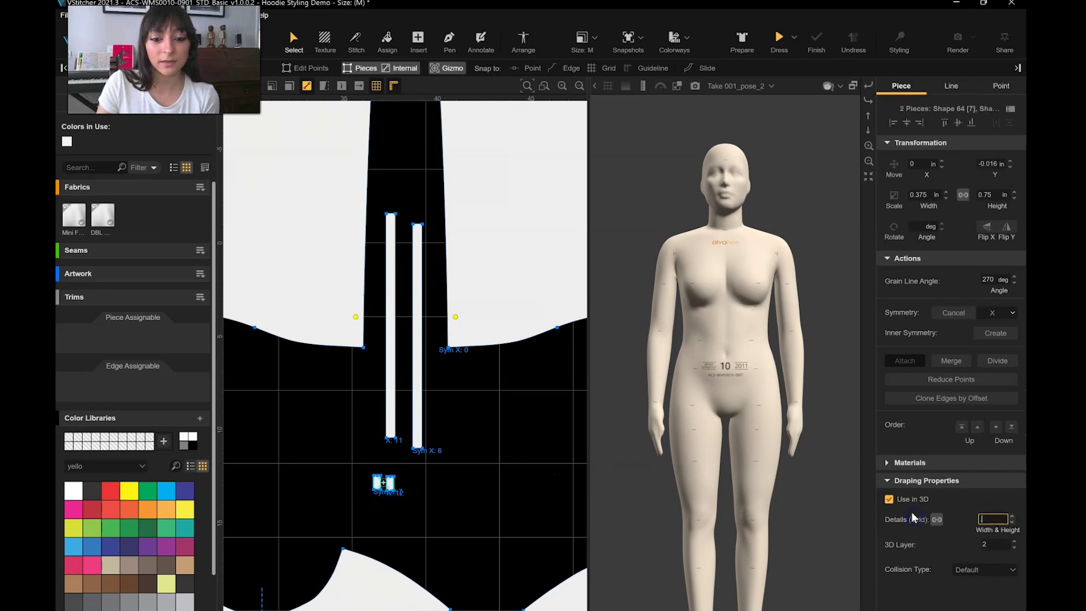
text(.1)
click(544, 473)
Set the 3D layer of both hood pieces to 3
scroll(547, 474, down, 6)
middle_drag(547, 475, 452, 281)
click(449, 224)
click(460, 470)
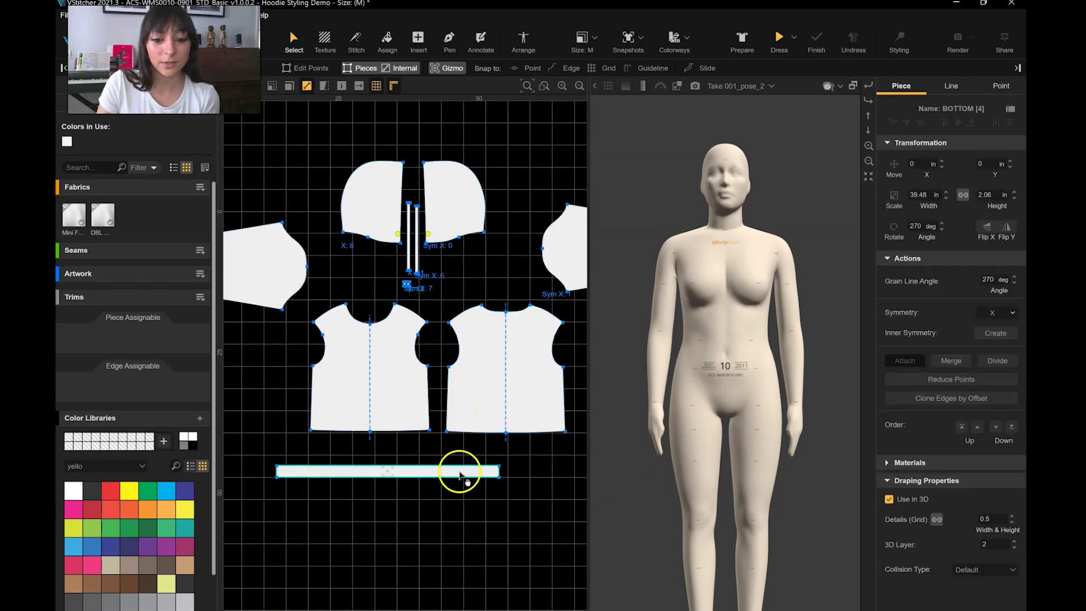
scroll(473, 384, down, 2)
click(430, 250)
shift+click(381, 255)
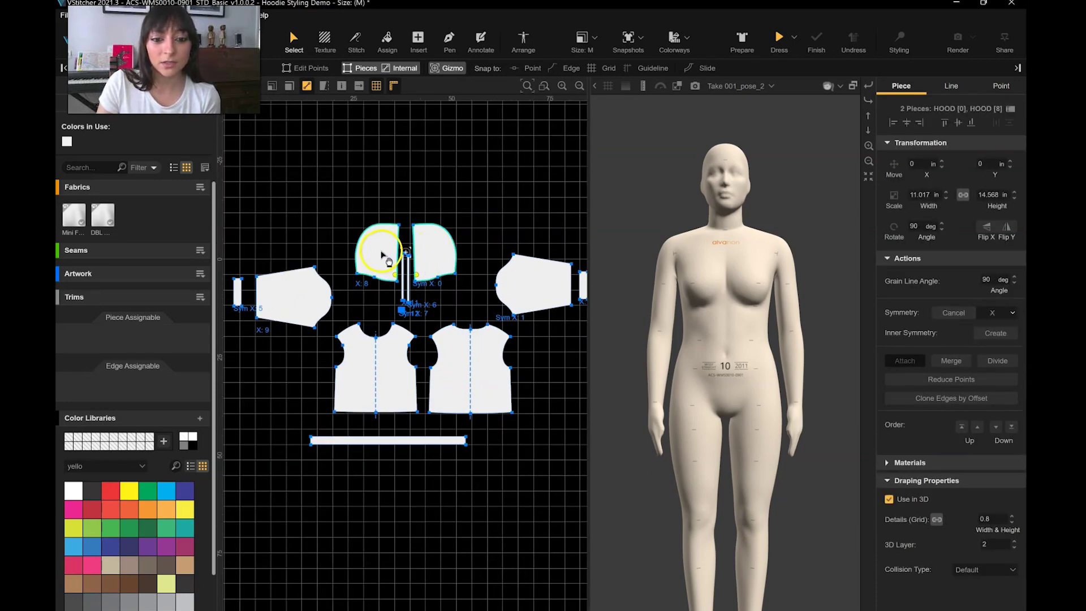
Change the 3D layer of the two drawcord strips and the two small rectangles
scroll(430, 327, up, 6)
click(380, 308)
click(383, 337)
click(385, 400)
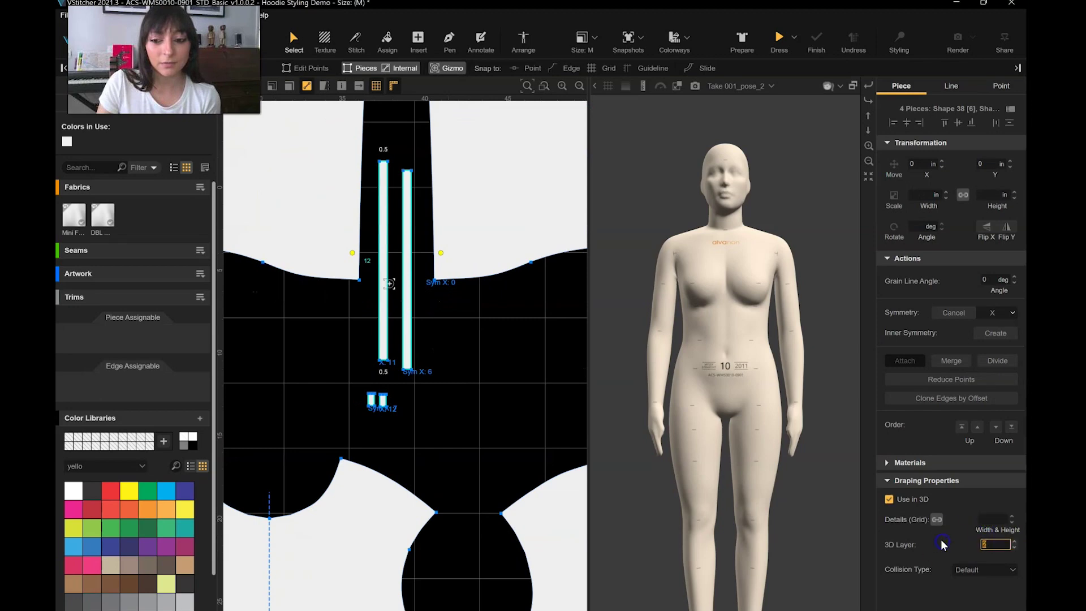
click(533, 422)
Arrange the front piece on the front torso and the back piece on the back torso of the silhouettes
scroll(533, 421, down, 7)
middle_drag(534, 421, 453, 359)
click(539, 336)
click(538, 400)
right_drag(498, 168, 471, 141)
click(522, 38)
scroll(390, 231, down, 3)
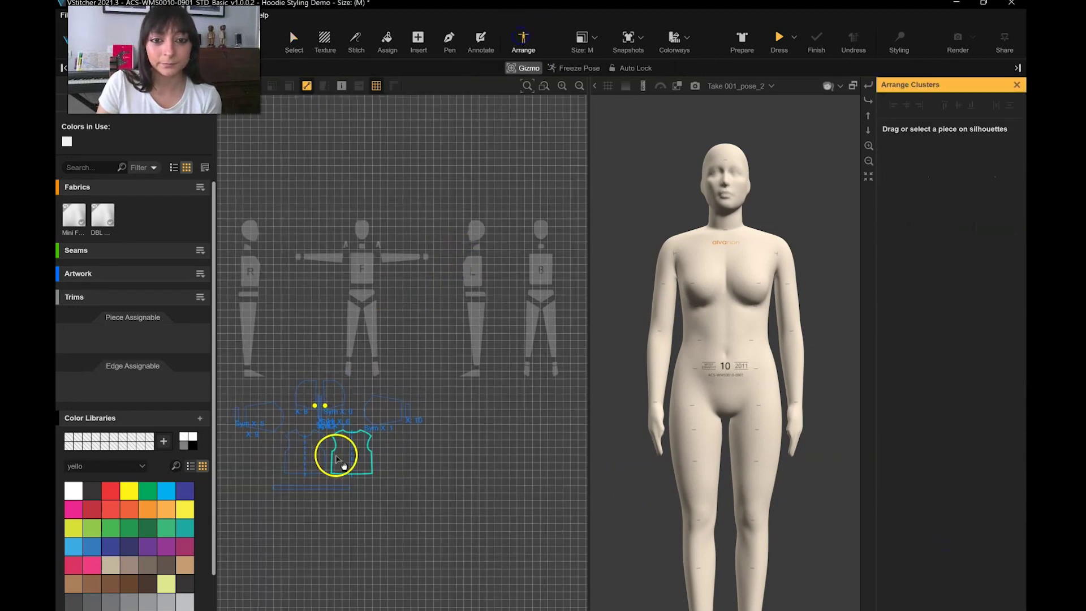
drag(302, 455, 357, 277)
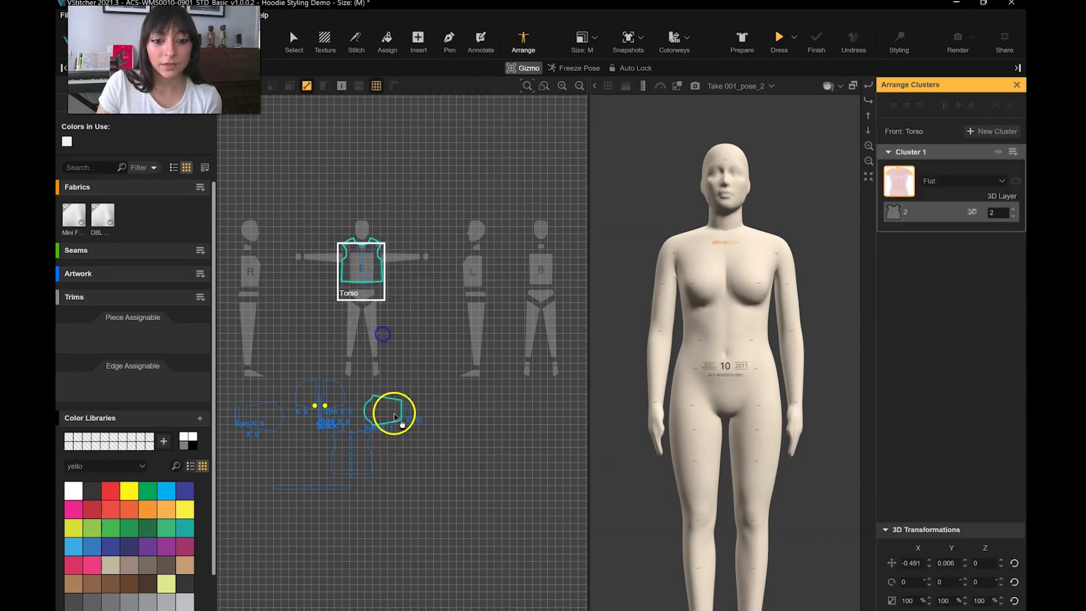
drag(388, 416, 543, 275)
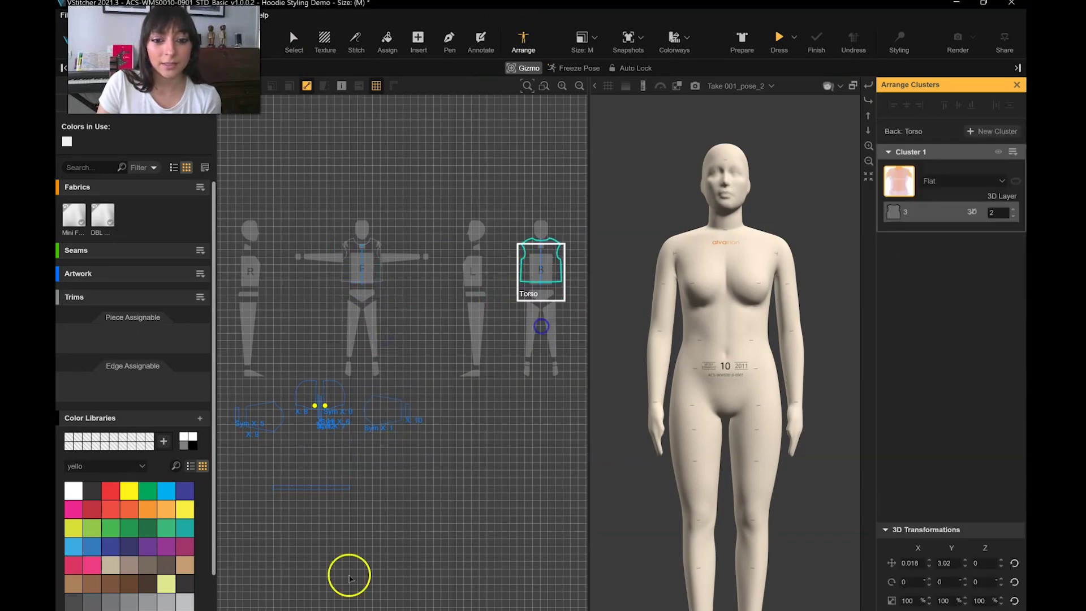
drag(380, 434, 402, 394)
Prepare the garment in 3D and adjust the height of the front and back pieces on the avatar
click(743, 37)
click(730, 245)
drag(725, 209, 726, 270)
right_drag(843, 203, 851, 279)
click(783, 266)
drag(747, 274, 739, 308)
click(688, 351)
alt+drag(824, 286, 803, 337)
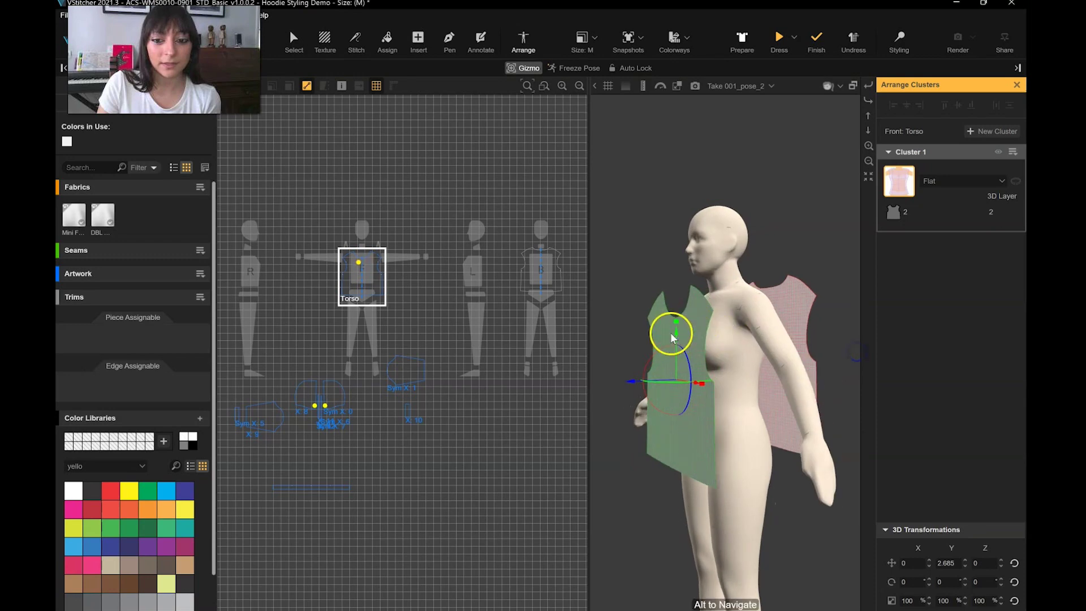
Place the sleeves on the avatar's left and right arms and shape both clusters as Sleeve
drag(376, 376, 403, 266)
click(338, 403)
click(942, 177)
click(940, 226)
click(346, 277)
click(946, 182)
click(945, 228)
Place the cuffs on the wrists with the Cuff shape and scale the left sleeve to 90% in X
drag(405, 414, 419, 259)
drag(821, 443, 817, 442)
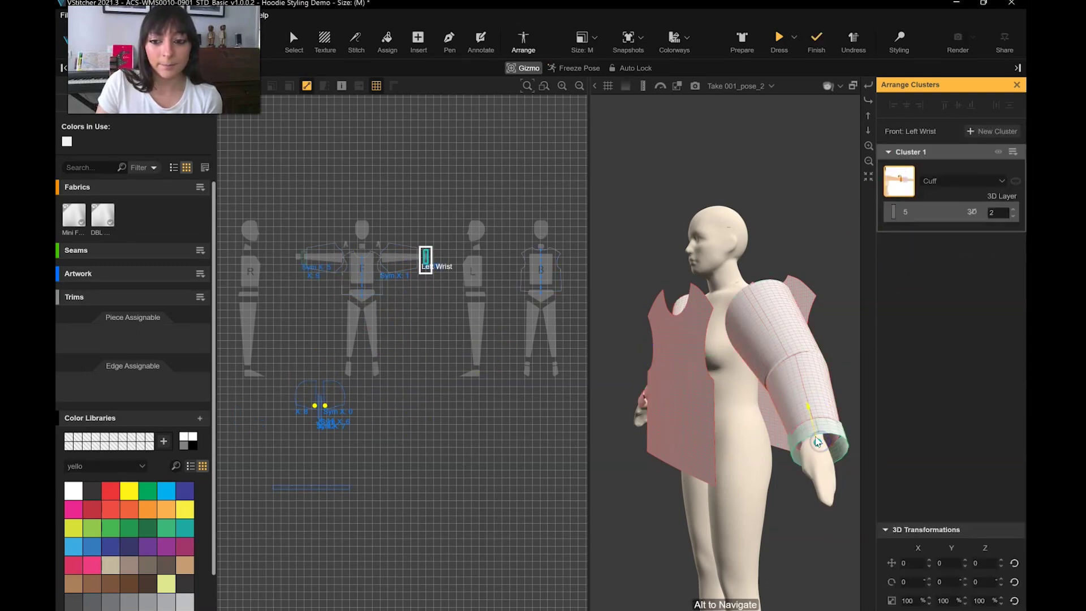
drag(596, 343, 739, 357)
scroll(746, 355, down, 2)
click(788, 346)
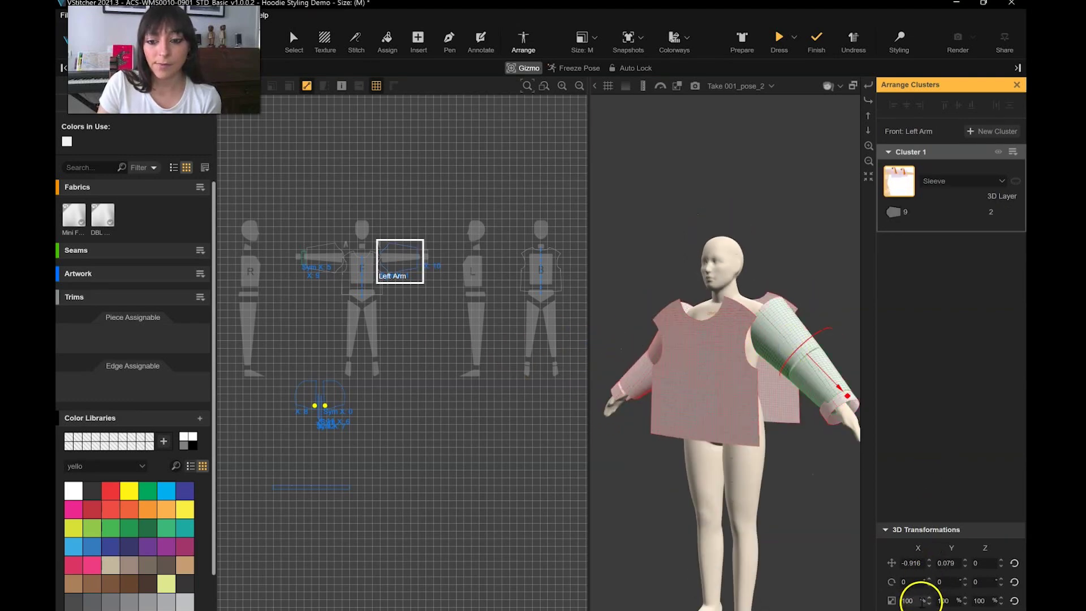
text(90)
drag(832, 461, 617, 314)
Place the hood pieces on the left and right sides of the head and raise them above the shoulders
click(354, 376)
drag(475, 228, 475, 230)
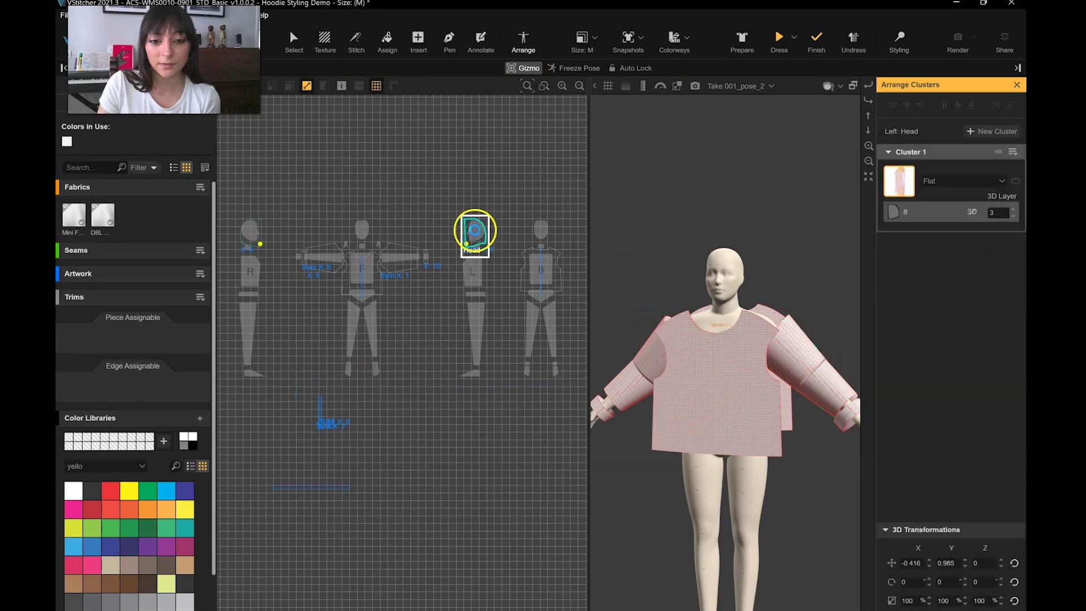
drag(753, 235, 813, 346)
drag(731, 304, 725, 240)
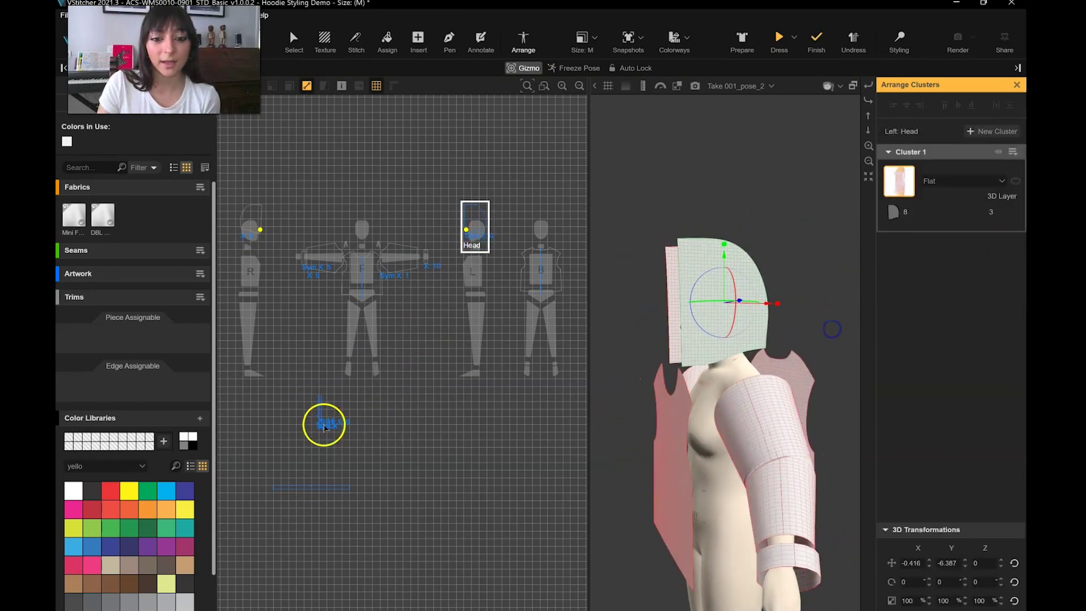
Place the drawcord pieces on the front torso and the waistband on the front low waist
click(322, 418)
scroll(330, 416, up, 3)
drag(319, 407, 388, 170)
drag(365, 537, 416, 223)
Halve the waistband's width to 19.74 in
click(279, 37)
scroll(444, 365, up, 3)
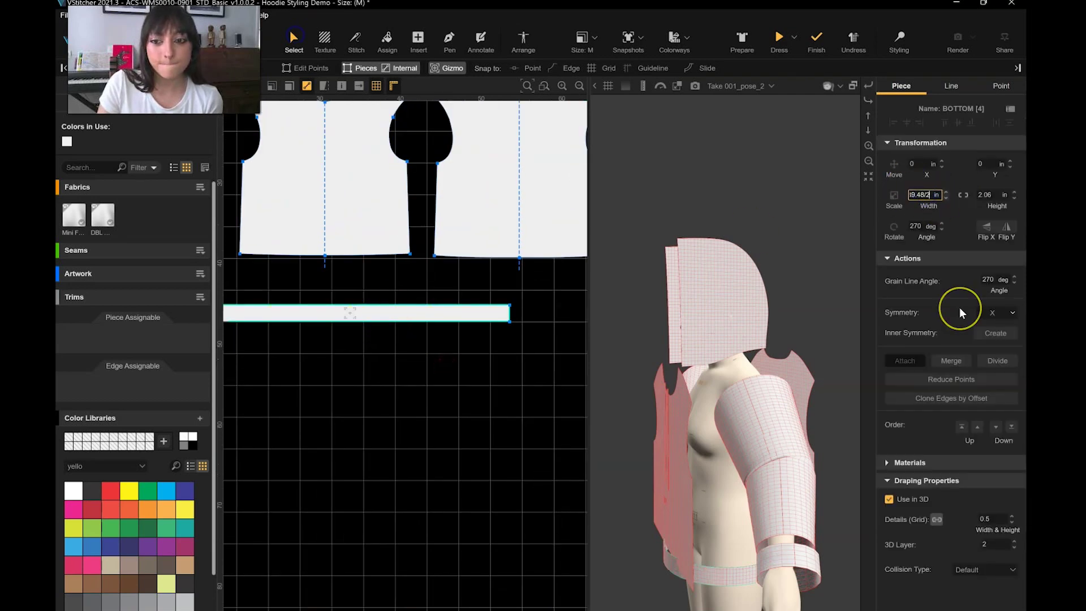
key(Return)
Mirror the waistband across its right end edge with an inner symmetry line
double_click(431, 311)
click(429, 318)
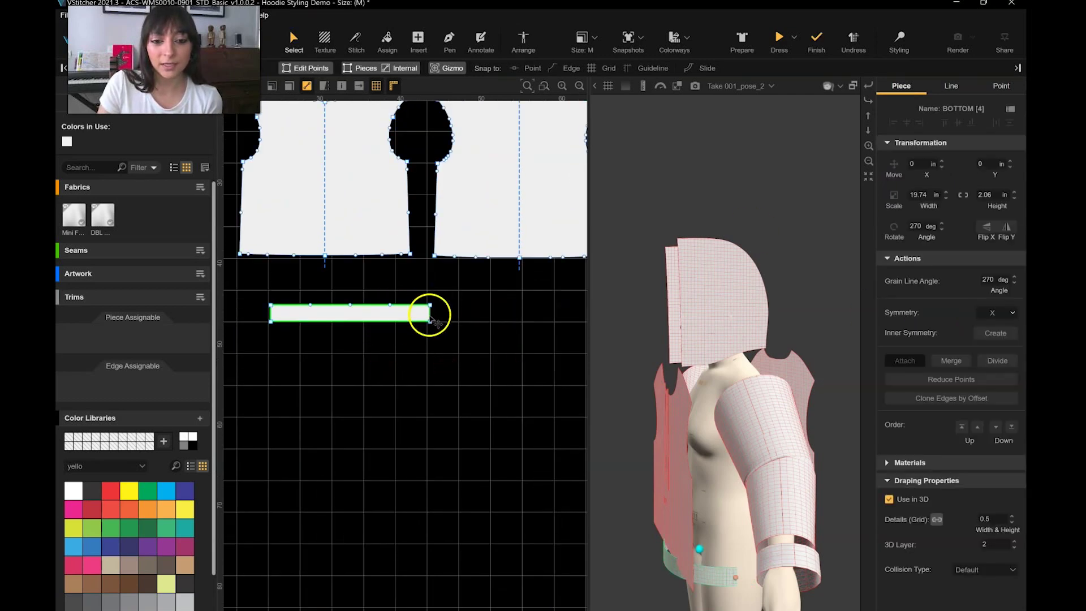
click(452, 350)
click(430, 312)
click(988, 324)
Shift the waistband in 3D so it is centred around the avatar's low waist
scroll(697, 472, down, 3)
right_drag(608, 485, 877, 439)
scroll(795, 410, up, 4)
double_click(758, 423)
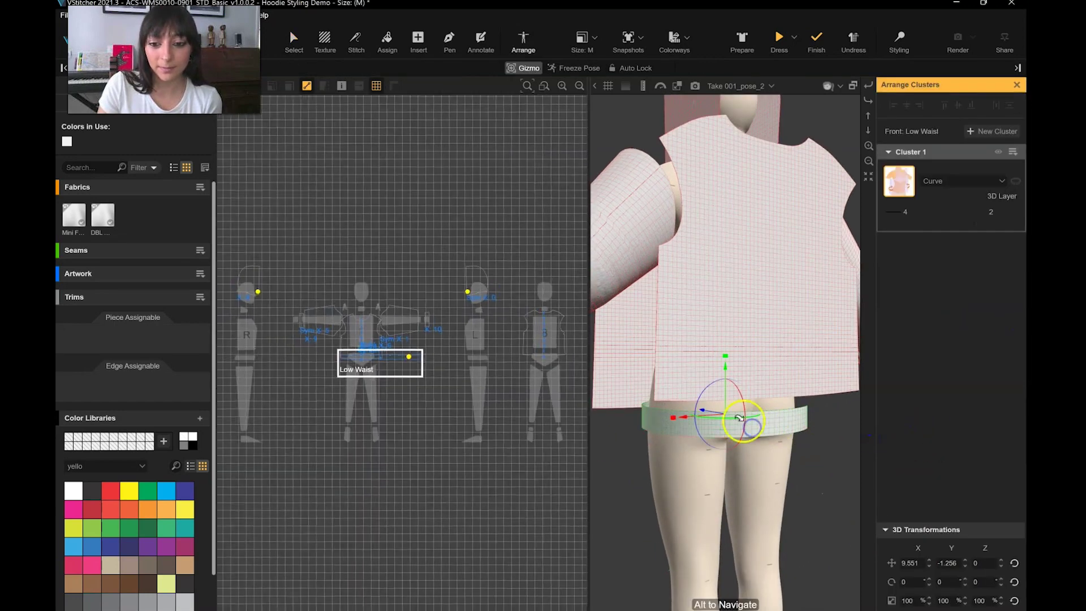
drag(734, 418, 682, 430)
Stitch the side seams of the front piece to those of the back piece
click(840, 86)
click(837, 107)
click(294, 40)
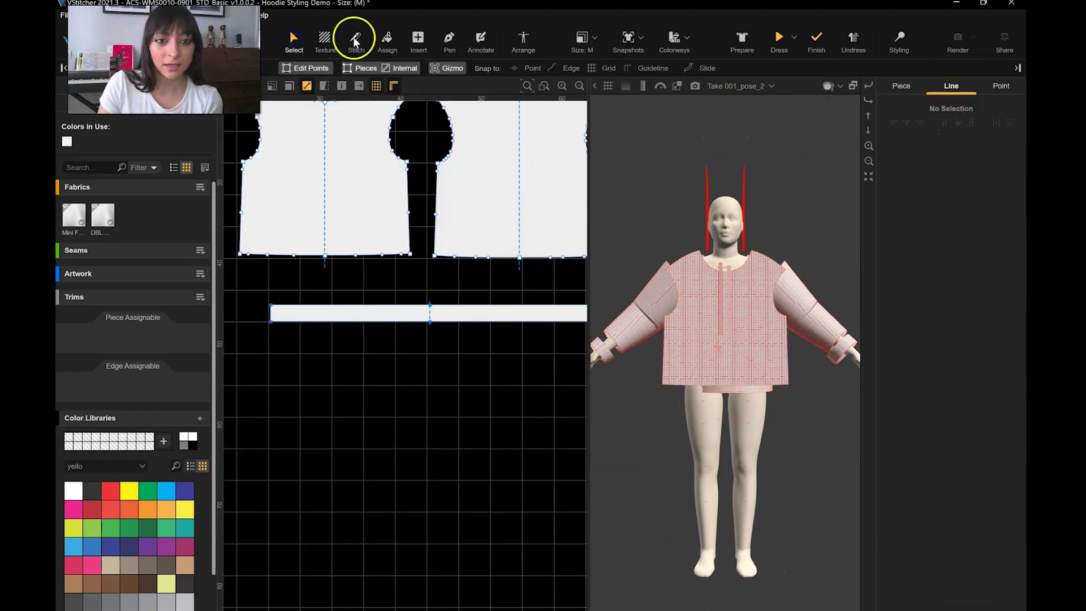
click(355, 41)
scroll(517, 362, down, 3)
right_drag(518, 371, 481, 395)
click(419, 288)
click(433, 288)
right_drag(718, 240, 646, 290)
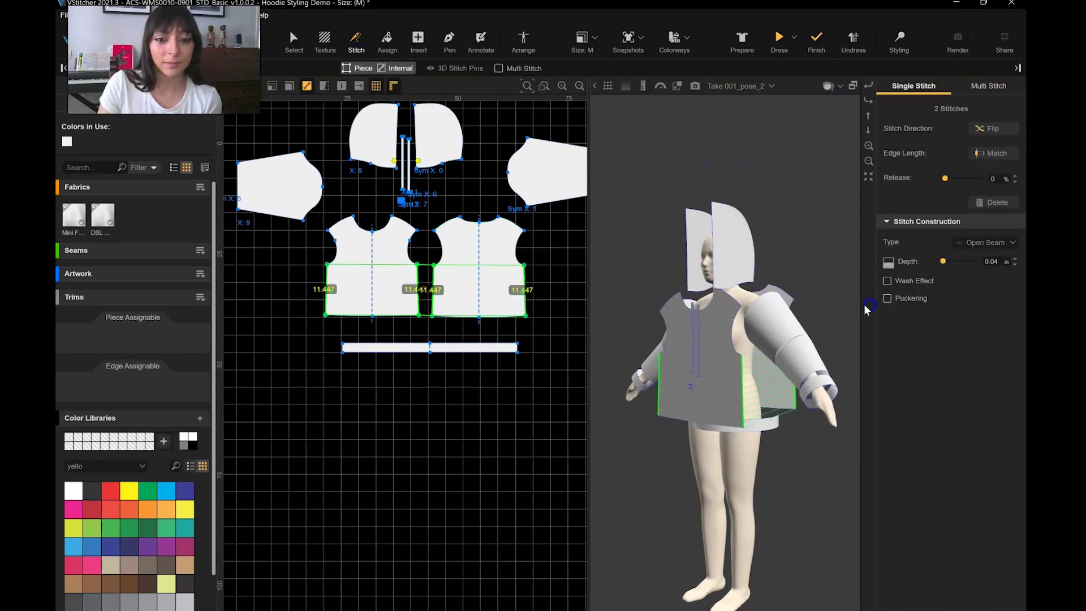
Stitch the two underarm edges of each sleeve together
middle_drag(558, 230, 486, 278)
click(507, 194)
click(502, 246)
Stitch the short ends of each cuff together and join the cuffs to the sleeve hems
click(533, 205)
click(530, 235)
click(519, 224)
click(529, 221)
Stitch the curved outer edges of the two hood pieces together
right_drag(431, 201, 478, 214)
scroll(386, 172, up, 2)
click(315, 180)
click(458, 181)
scroll(507, 283, down, 2)
right_drag(508, 287, 506, 256)
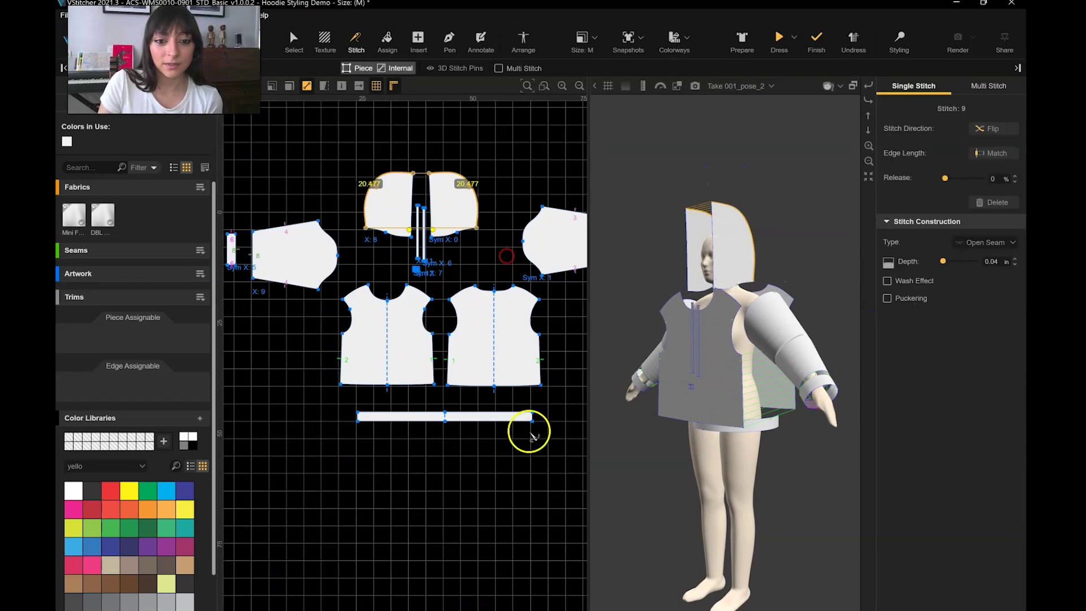
Stitch the front piece's armholes to the front halves of the sleeve caps
scroll(789, 201, up, 2)
right_drag(822, 247, 791, 252)
click(454, 299)
click(294, 41)
scroll(435, 295, up, 3)
click(416, 320)
click(444, 248)
scroll(403, 242, down, 3)
click(355, 41)
click(407, 293)
click(745, 336)
right_drag(763, 338, 863, 339)
scroll(763, 316, up, 2)
Stitch the back halves of the sleeve caps to the back piece's armholes
click(757, 323)
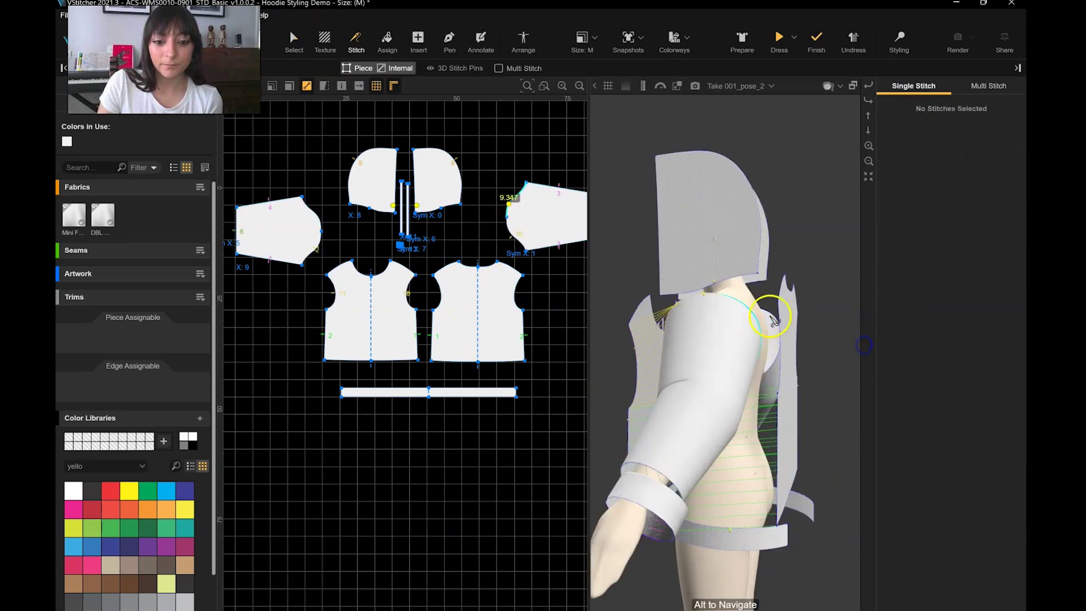
right_drag(782, 317, 884, 327)
click(727, 336)
Stitch the front shoulder edges to the back shoulder edges and join the waistband's short ends
right_drag(642, 263, 611, 322)
click(647, 367)
right_drag(764, 362, 841, 359)
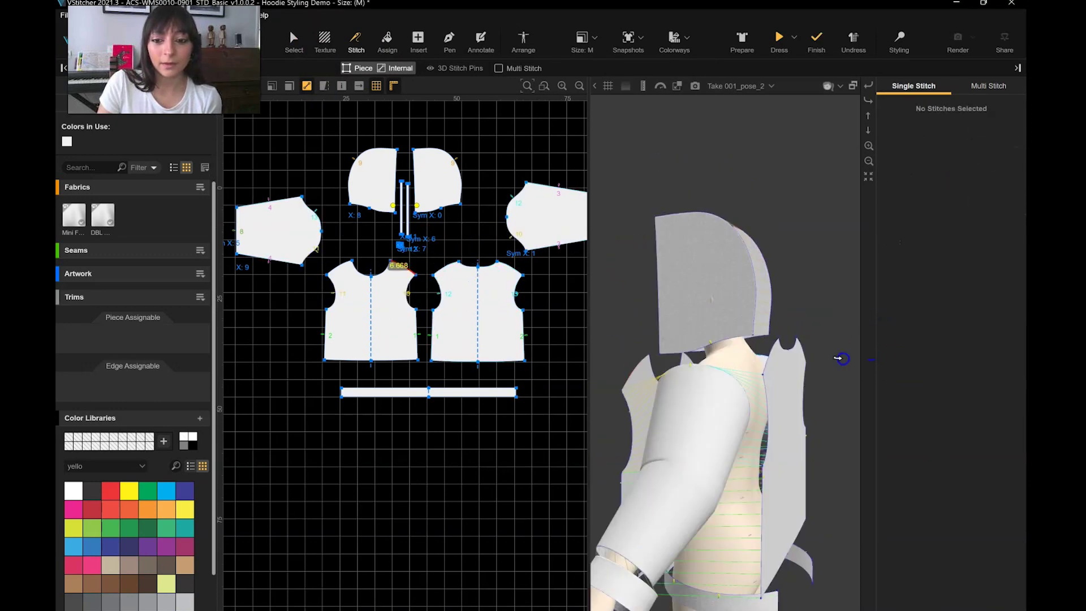
alt+drag(841, 358, 744, 412)
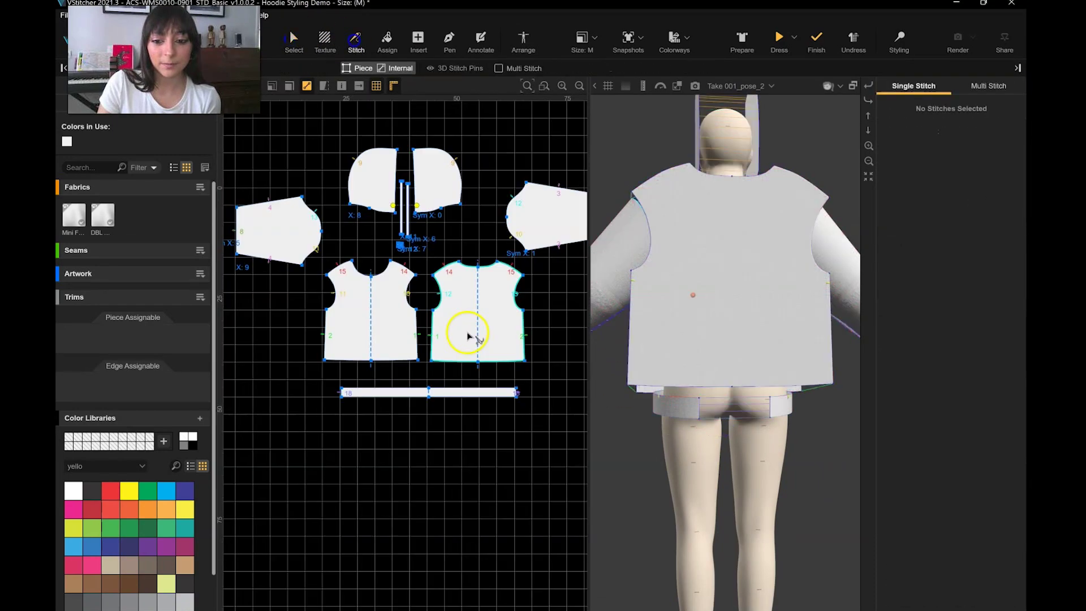
Stitch the waistband's upper edge to the hems of the back and front pieces
click(509, 385)
click(448, 362)
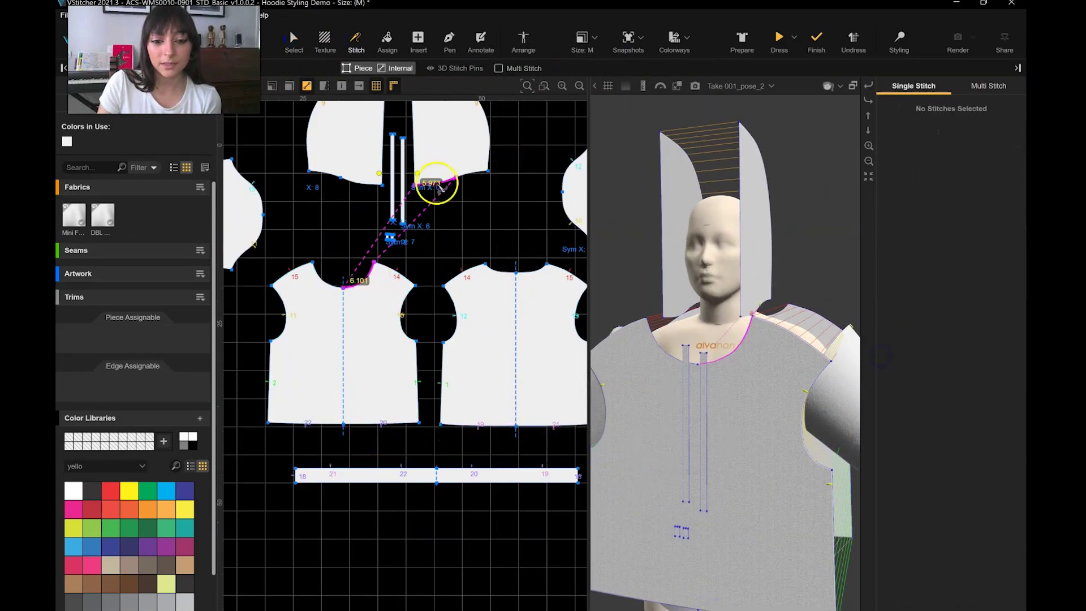
Stitch the front and back necklines to the bottom edges of the hood pieces
click(453, 175)
right_drag(825, 260, 811, 348)
drag(814, 349, 848, 384)
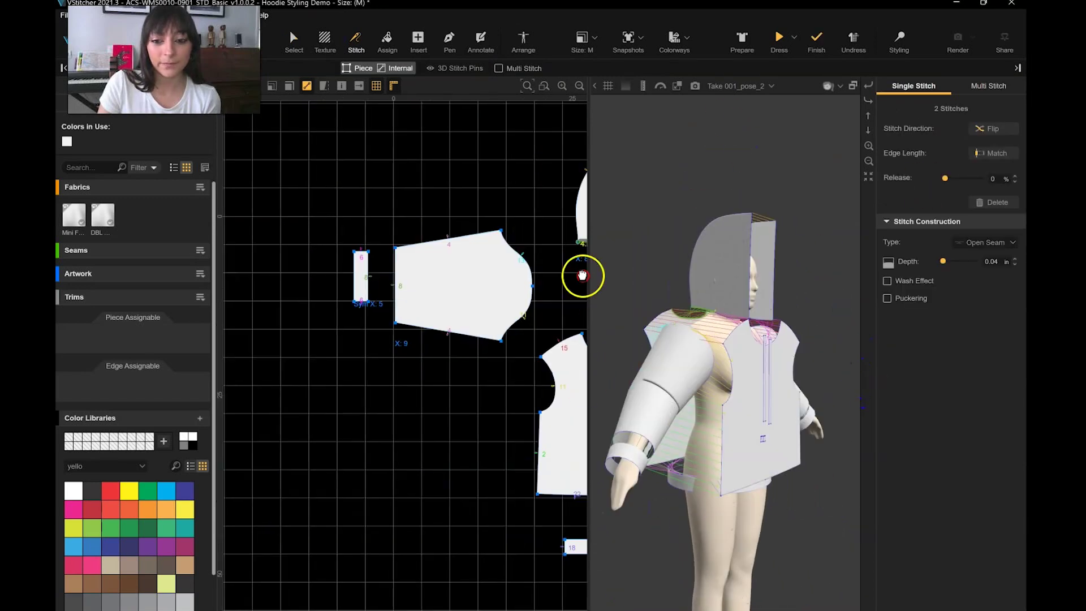
drag(584, 274, 748, 527)
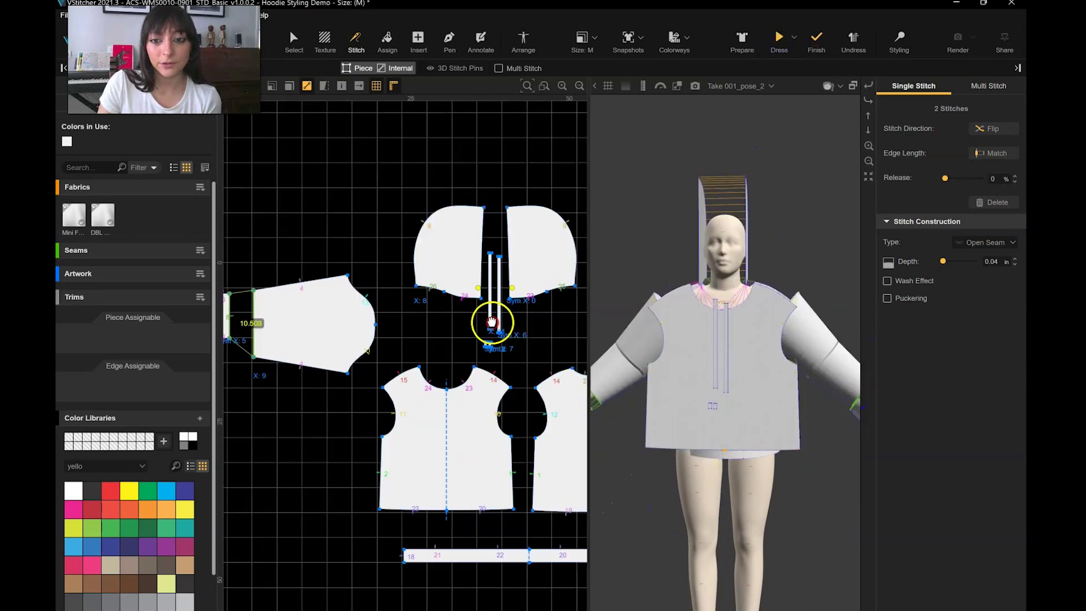
Stitch the top ends of the drawcords to the small marked circles on the hood pieces
scroll(460, 242, up, 2)
click(460, 242)
scroll(450, 238, up, 3)
drag(451, 238, 390, 460)
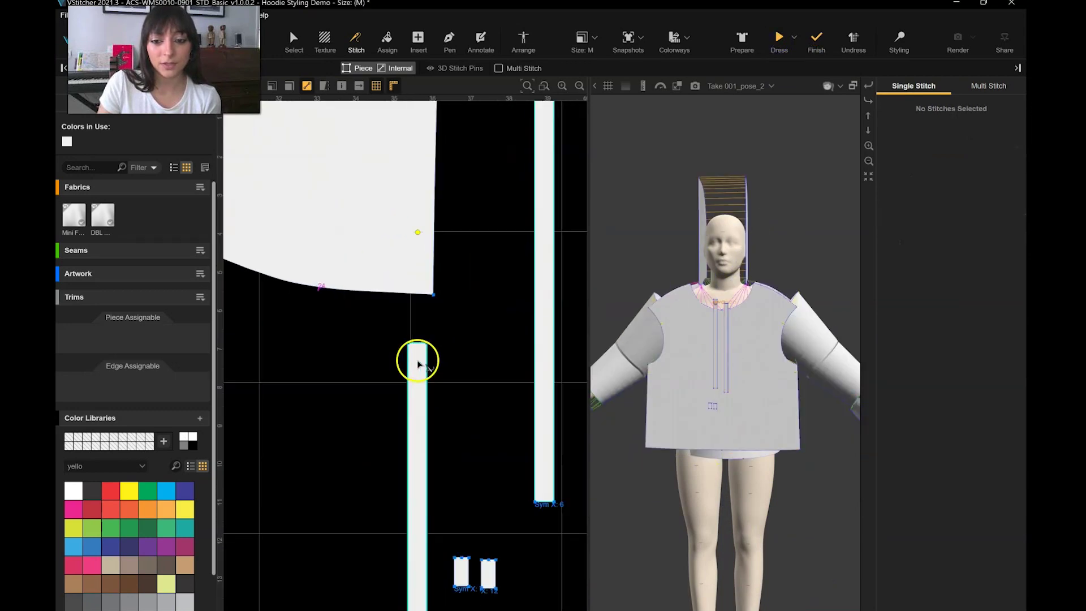
drag(418, 365, 425, 217)
click(423, 216)
Stitch the two halves of each drawcord tip's top edge together and join its long side edges
scroll(479, 365, down, 4)
scroll(482, 379, up, 2)
middle_drag(480, 388, 459, 191)
drag(414, 277, 451, 61)
middle_drag(468, 244, 434, 245)
scroll(429, 299, up, 4)
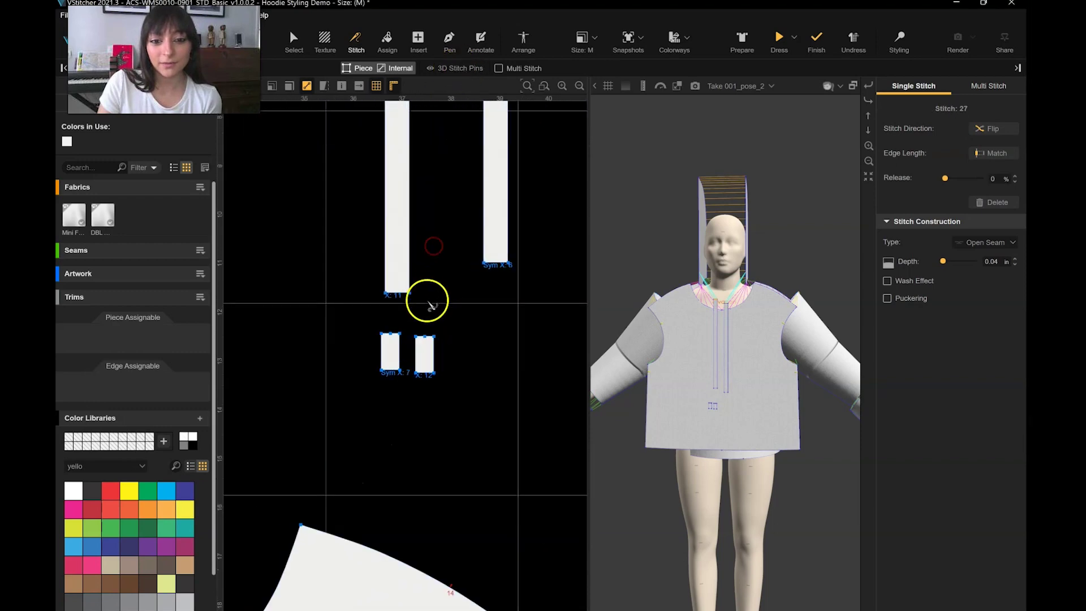
click(392, 337)
scroll(390, 342, up, 3)
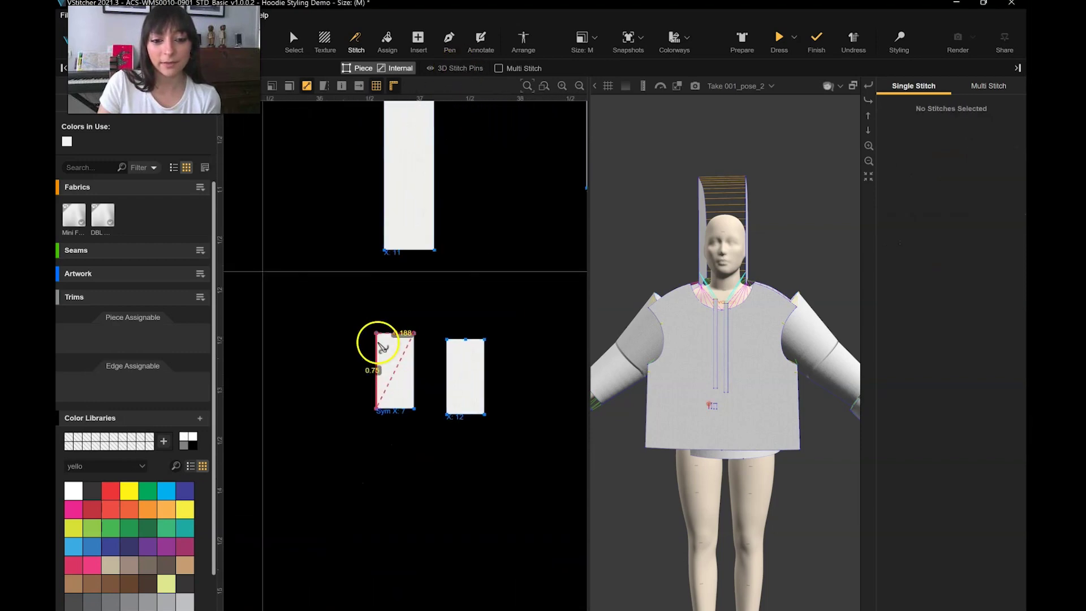
click(386, 333)
click(414, 364)
click(376, 368)
Stitch the top edges of the drawcord tips to the bottom ends of the drawcords
click(407, 336)
scroll(407, 337, up, 3)
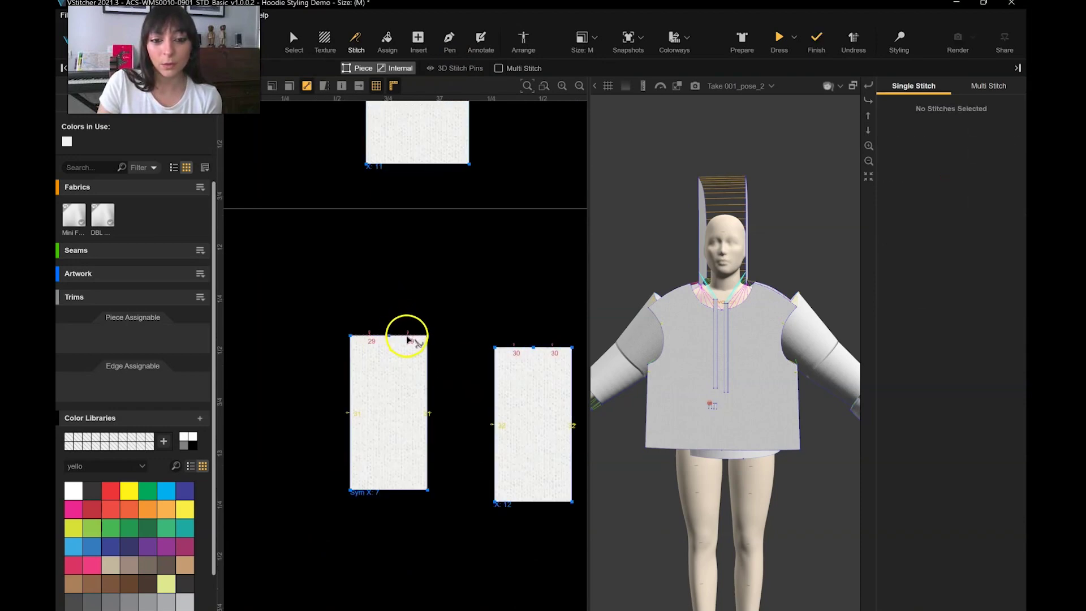
click(417, 164)
scroll(464, 215, down, 8)
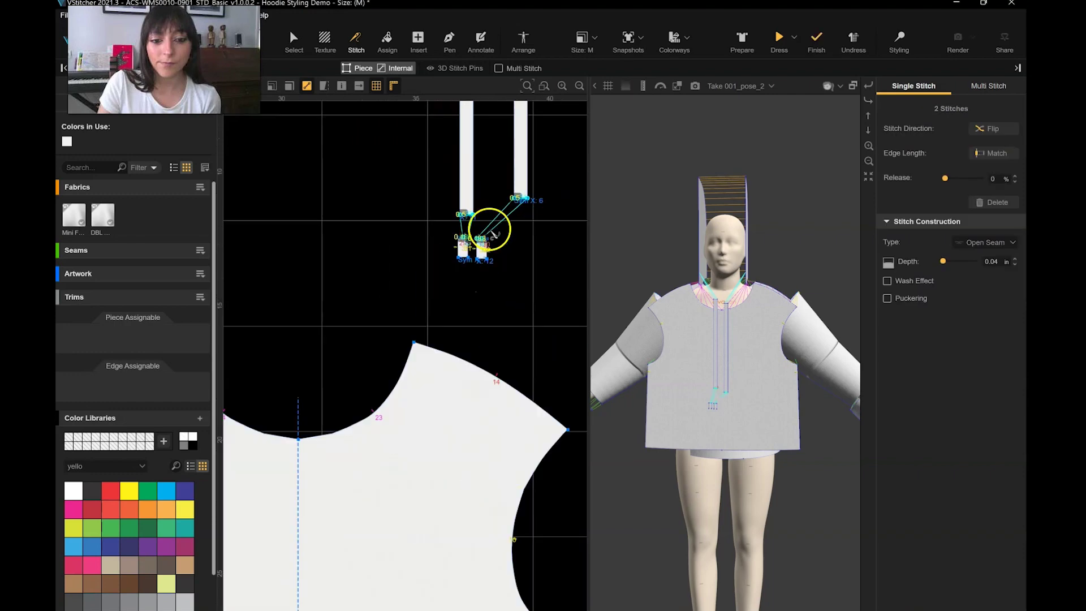
Dress the stitched hoodie on the avatar in 3D and show it from the front
right_drag(517, 275, 451, 333)
scroll(418, 415, down, 3)
scroll(451, 332, down, 1)
click(779, 38)
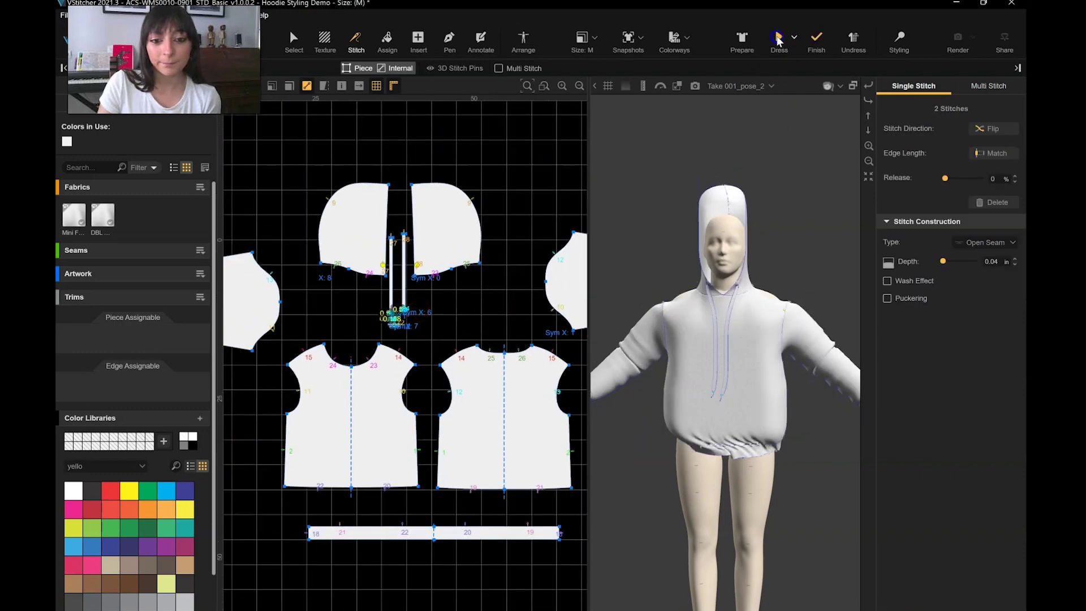
drag(826, 309, 603, 339)
click(868, 120)
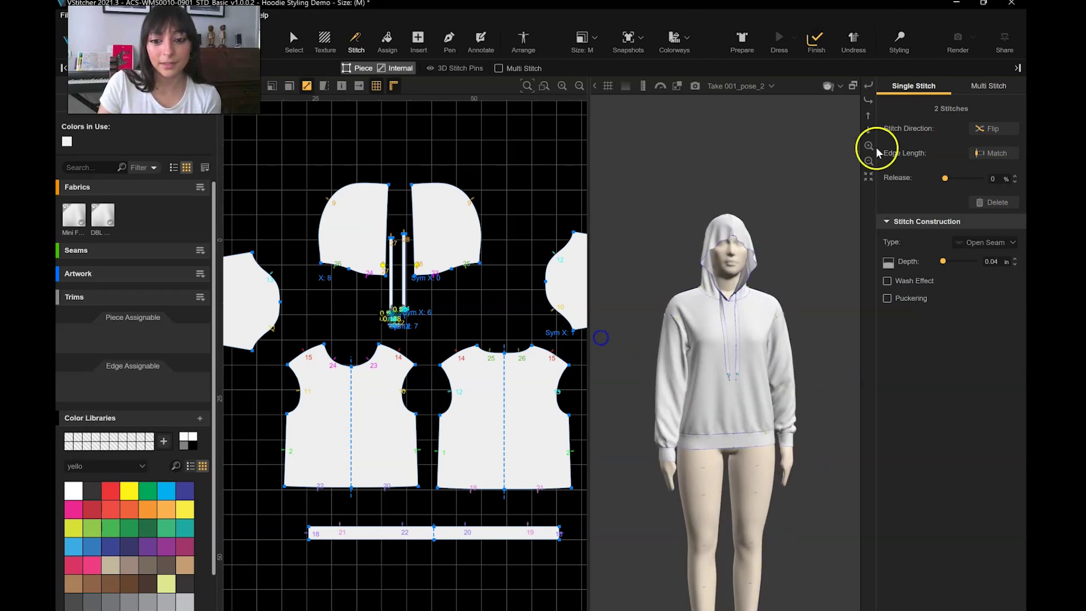
click(827, 87)
click(833, 99)
scroll(735, 535, up, 5)
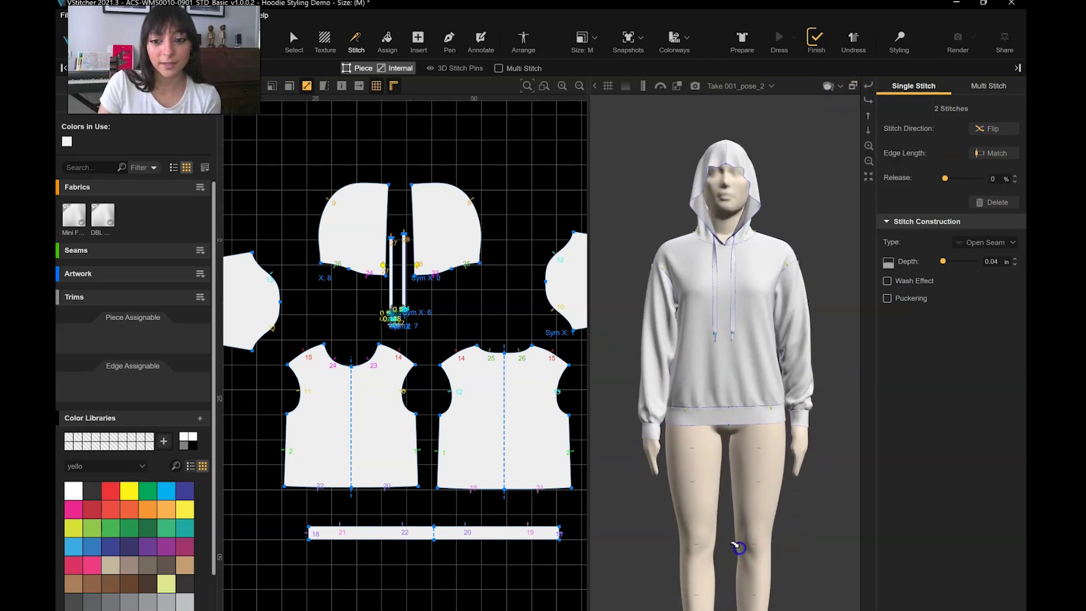
click(832, 85)
click(834, 102)
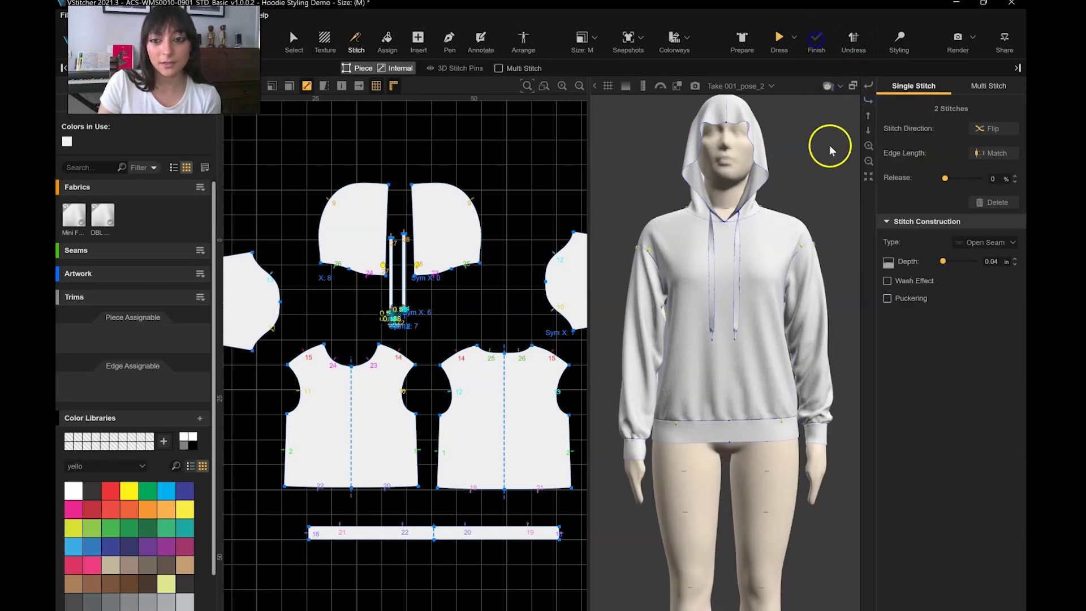
With the 3D Styling brush and 3D gizmo, shift and rotate the cuff on the avatar's left wrist, then update the simulation
click(899, 38)
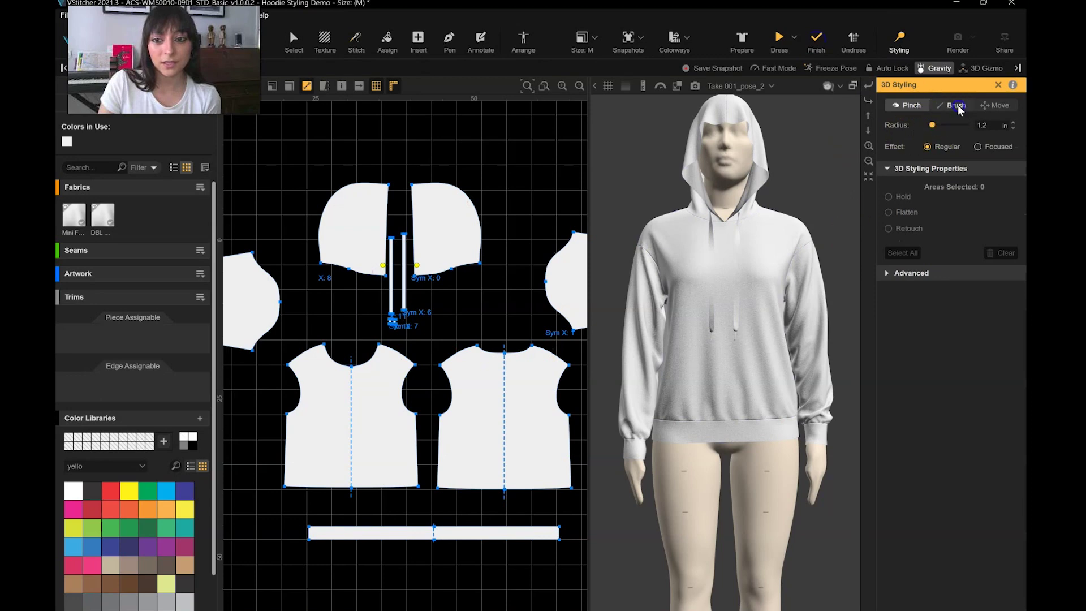
click(957, 106)
click(977, 67)
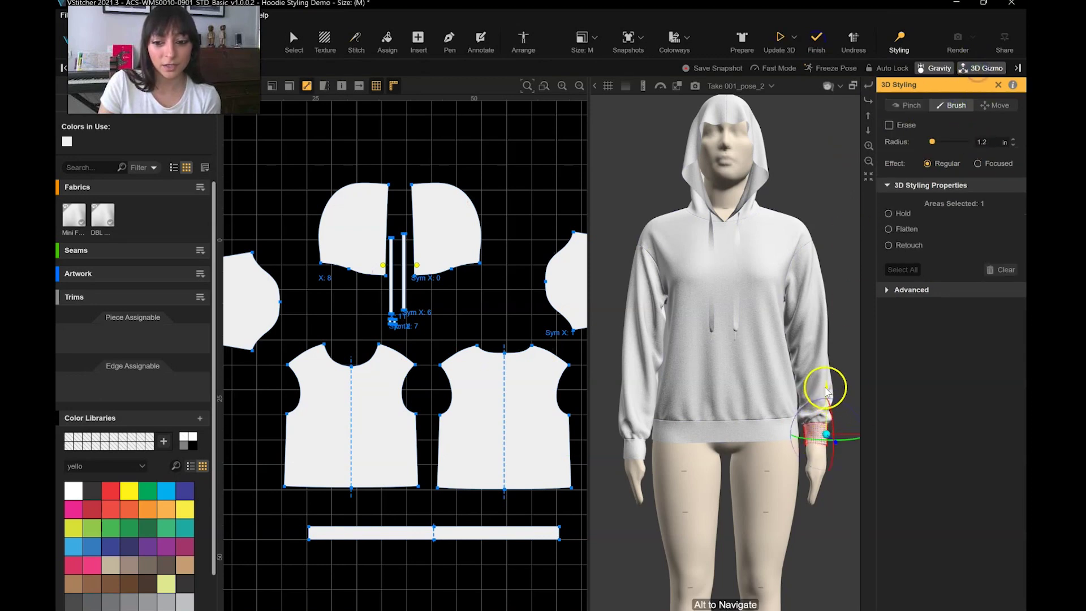
drag(826, 388, 827, 417)
right_drag(856, 413, 849, 370)
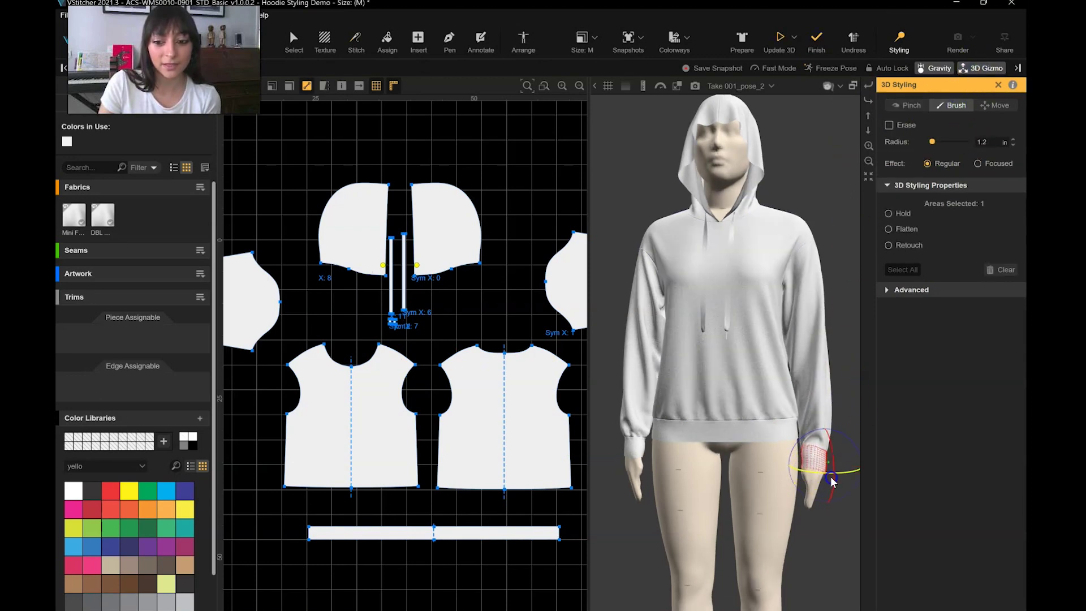
alt+drag(826, 465, 853, 405)
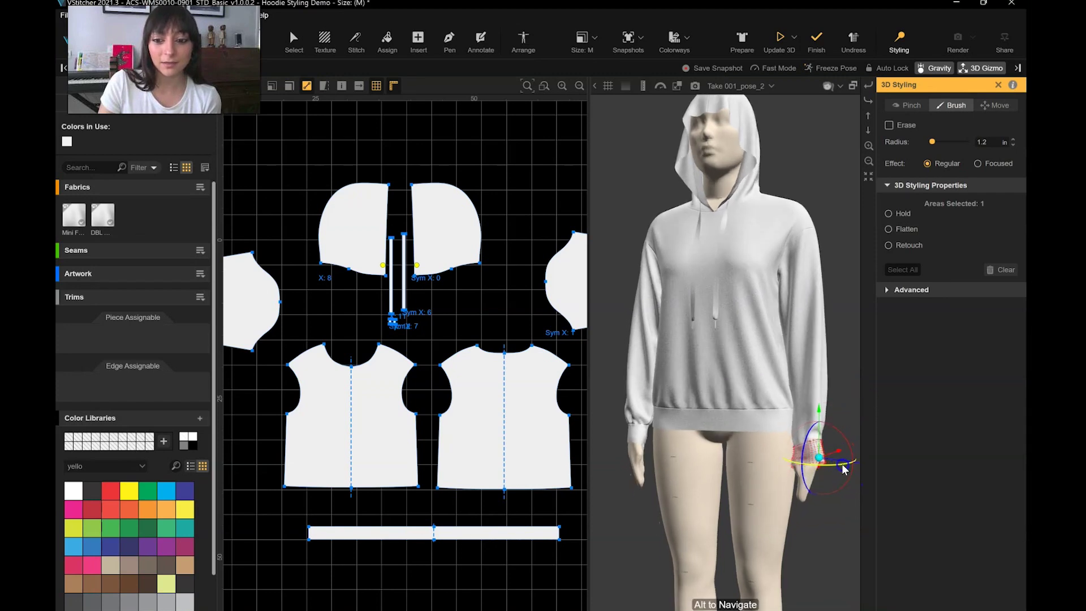
drag(843, 469, 836, 454)
click(783, 39)
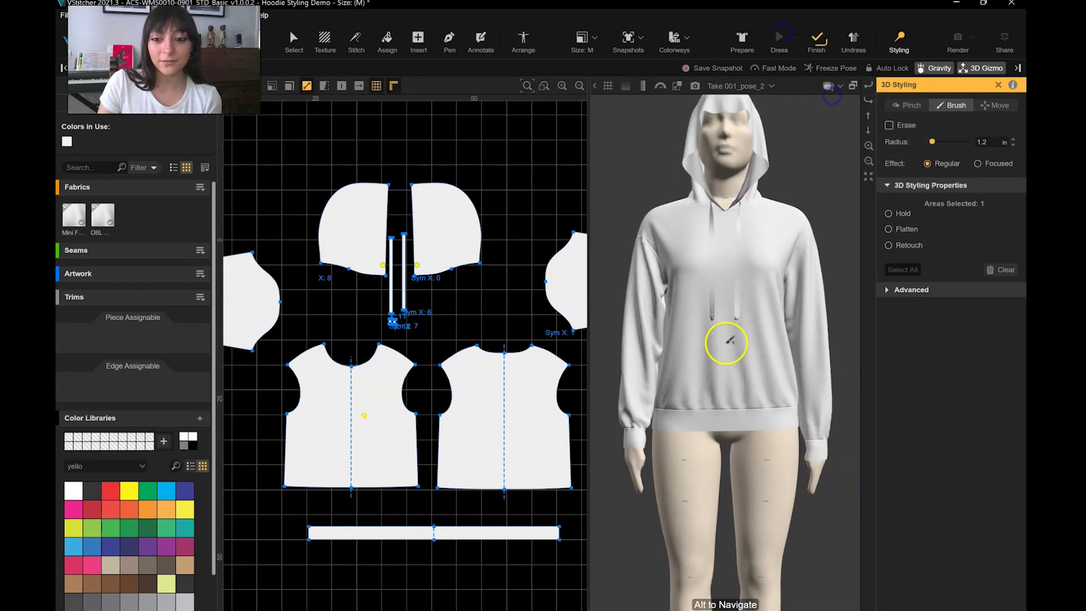
Pull the cuff on the avatar's right wrist into place with the styling gizmo and check both cuffs from the front
drag(617, 408, 617, 420)
drag(630, 464, 648, 462)
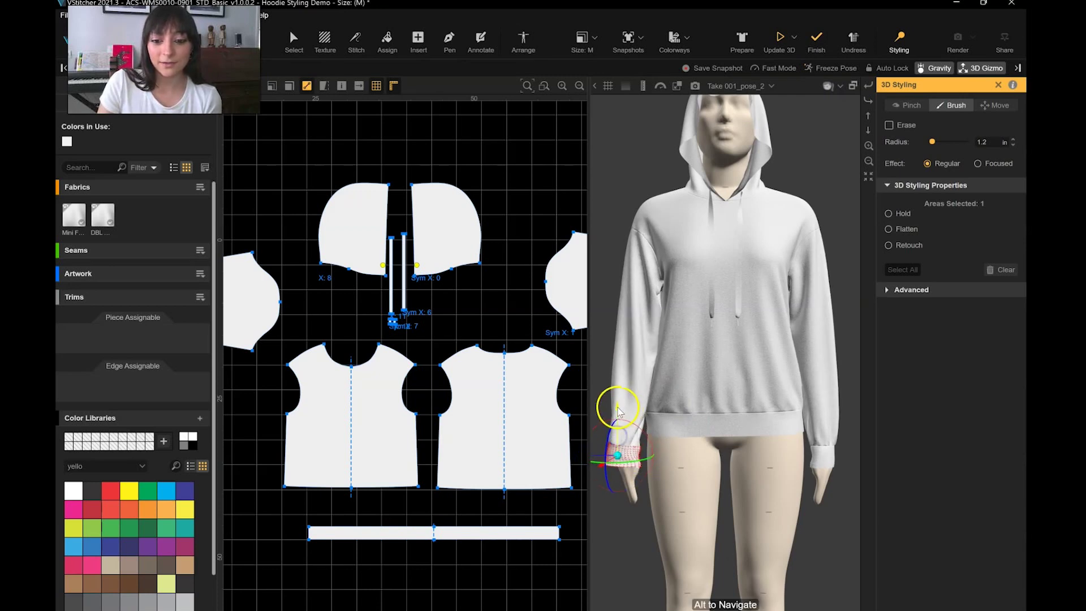
drag(617, 407, 618, 409)
scroll(771, 145, down, 3)
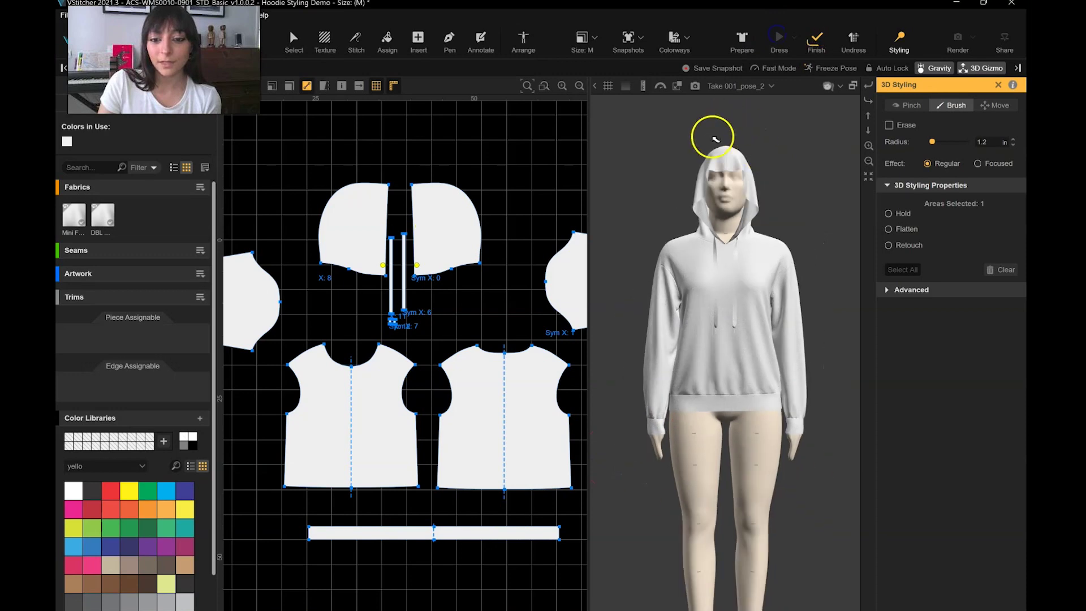
click(829, 86)
click(849, 101)
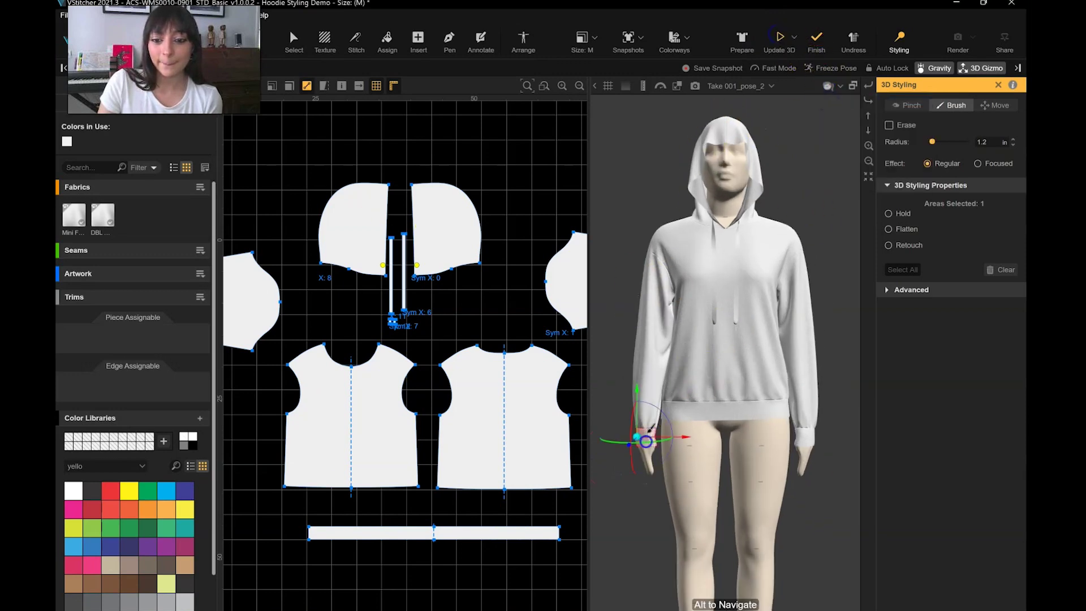
click(803, 444)
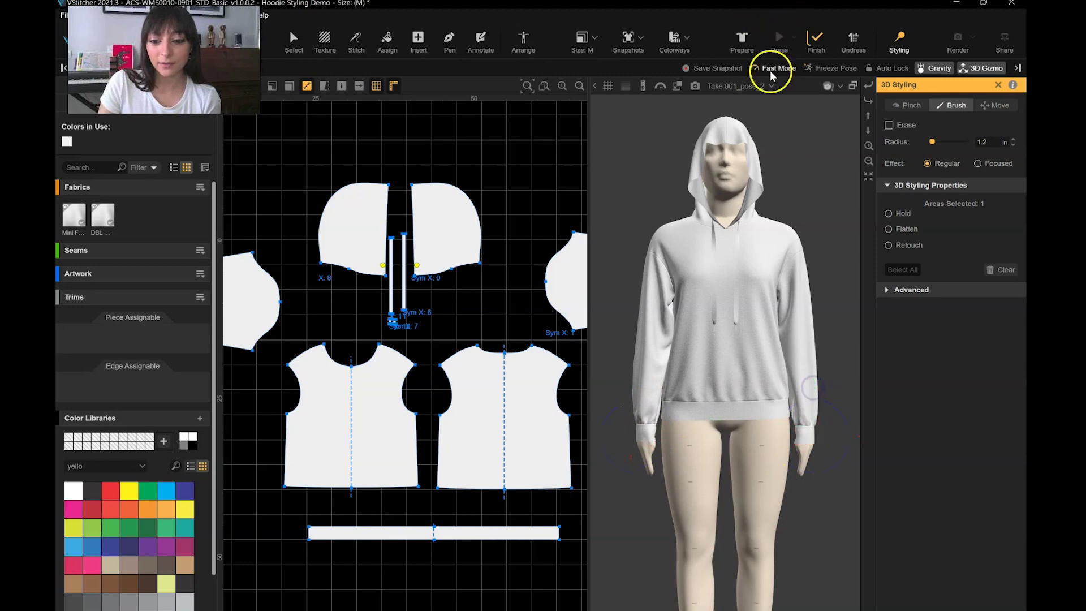
Adjust the height of the waistband and its lower edge near the avatar's left hip with the styling gizmo
click(771, 417)
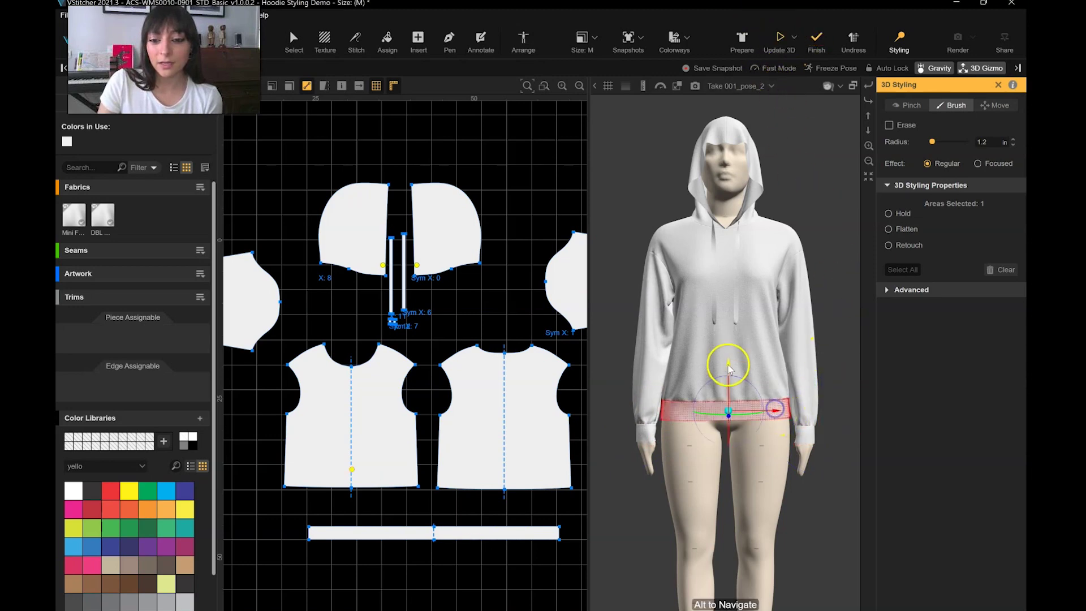
drag(730, 369, 730, 370)
click(783, 417)
click(783, 422)
drag(783, 422, 788, 421)
drag(776, 375, 776, 381)
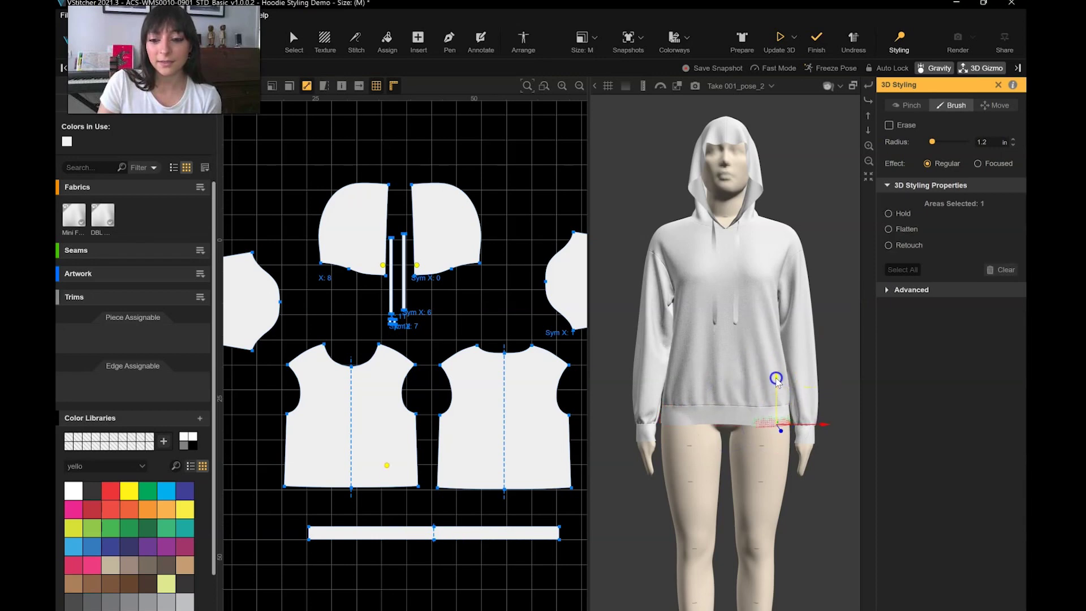
Check the styled hoodie from the back, left and front views and finish the simulation
click(830, 86)
click(836, 125)
scroll(806, 292, down, 2)
alt+drag(633, 190, 689, 357)
click(830, 88)
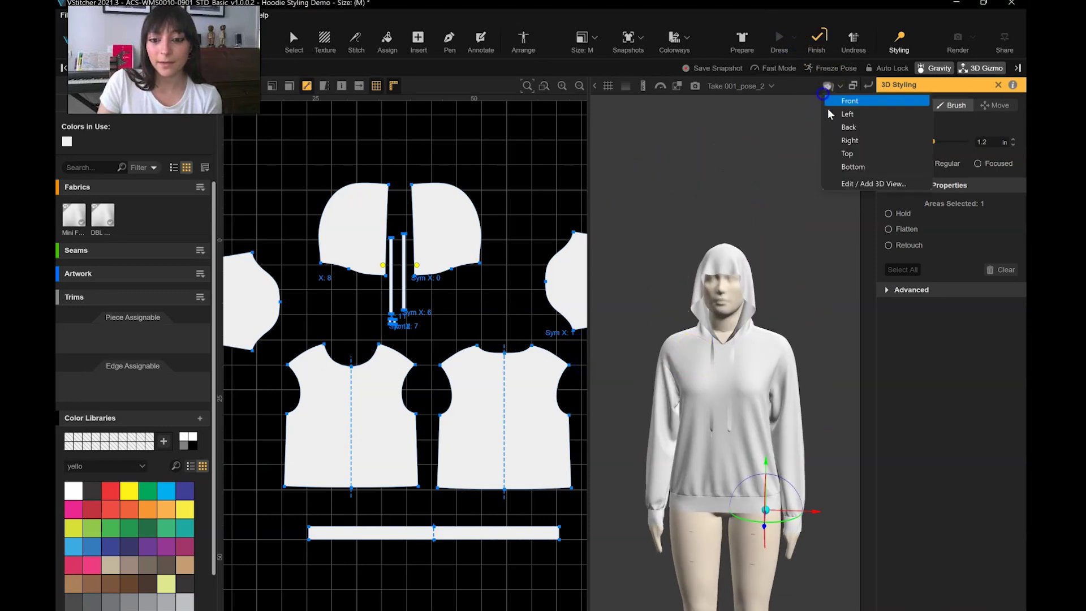
click(829, 113)
click(831, 91)
click(831, 99)
click(818, 40)
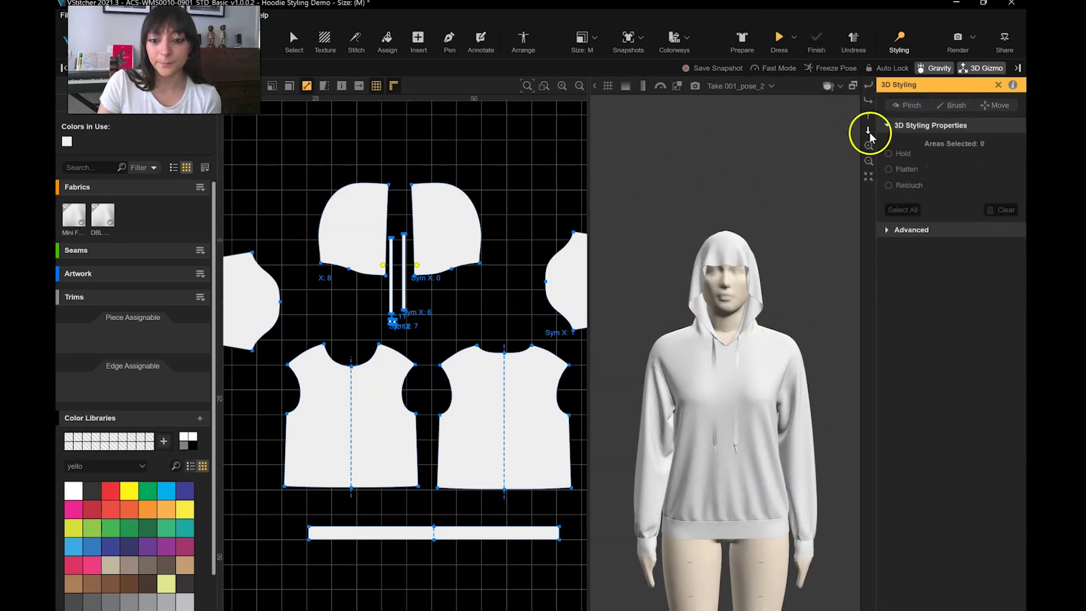
Select the four 12 in long edges of the two drawcords and change their stitch construction type
click(869, 133)
scroll(835, 249, up, 6)
click(293, 40)
scroll(390, 282, up, 8)
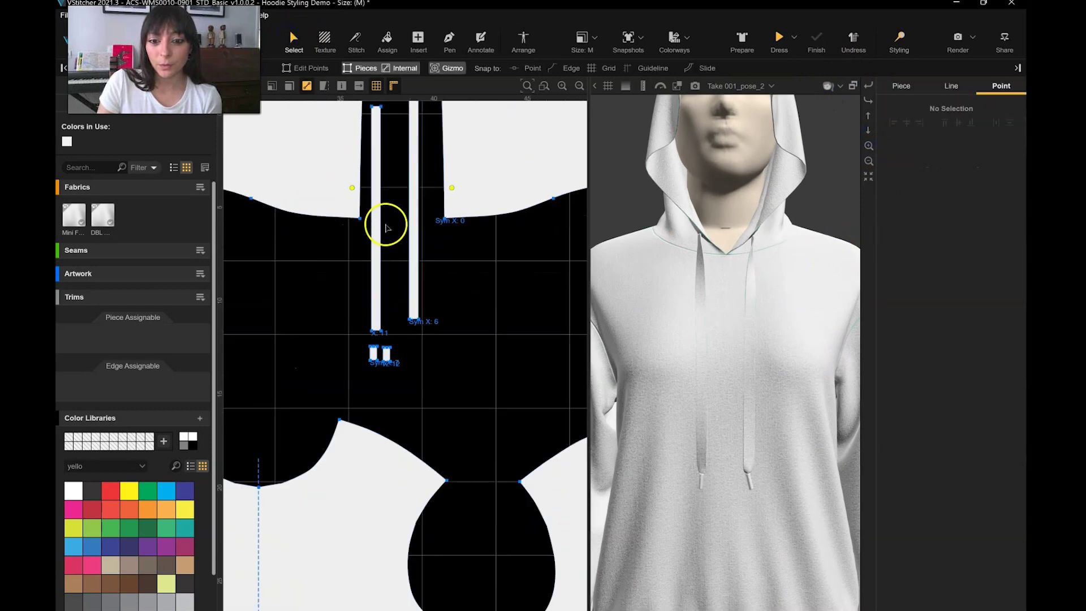
click(367, 237)
click(366, 235)
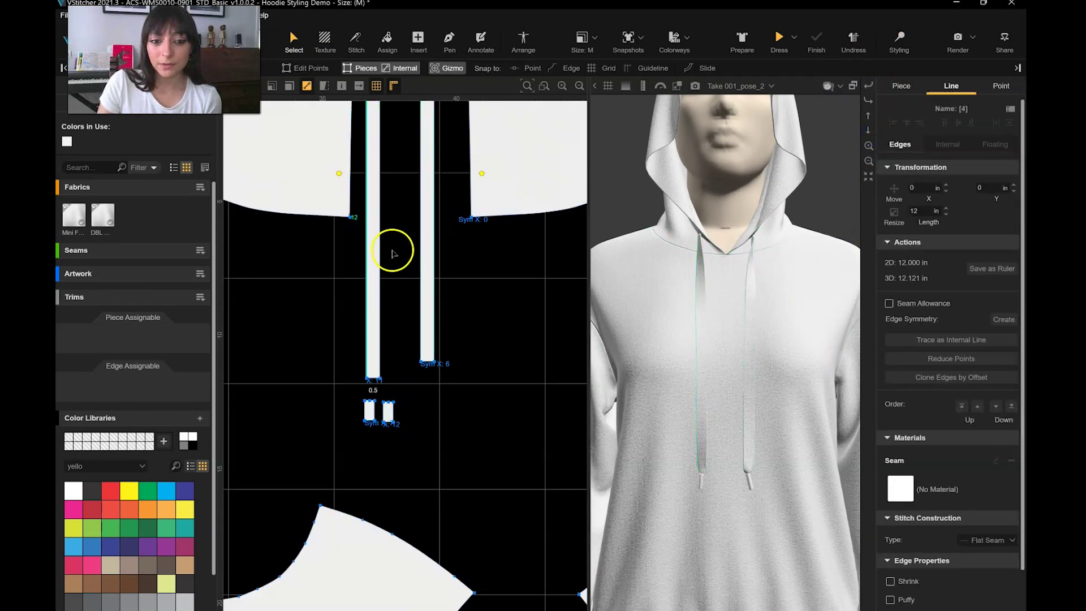
shift+click(380, 248)
shift+click(421, 252)
shift+click(438, 258)
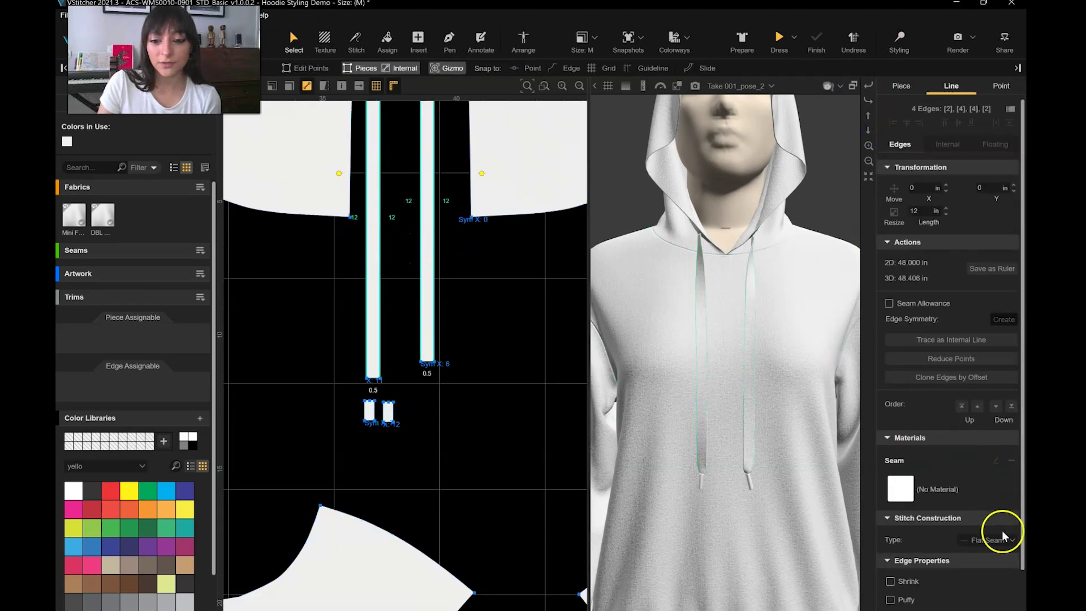
click(987, 539)
click(986, 566)
click(457, 466)
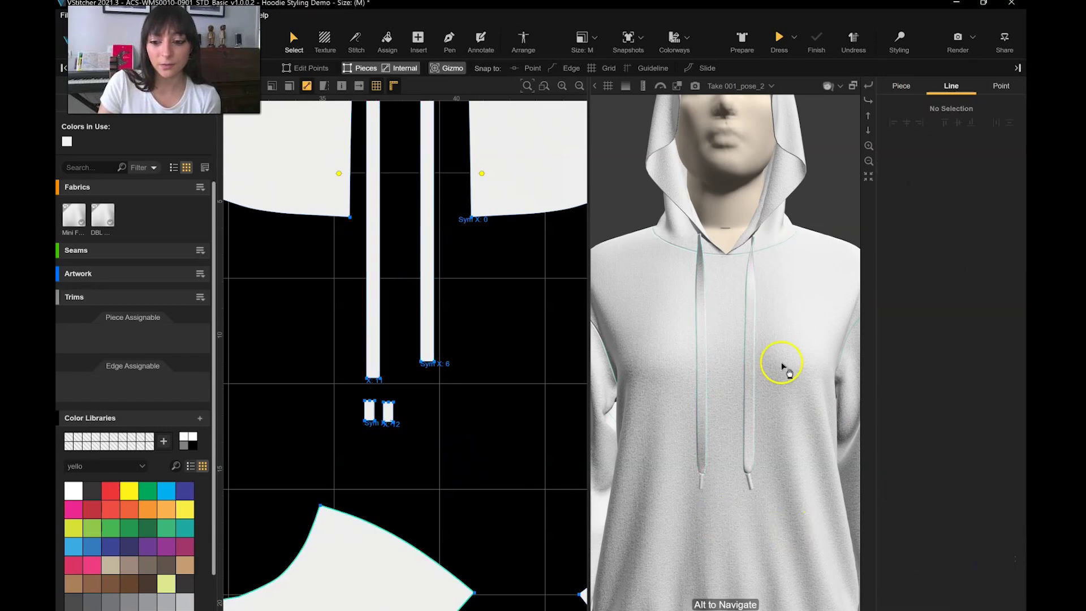
Look over the finished hoodie on the avatar and open the avatar library
scroll(786, 362, down, 5)
scroll(798, 257, up, 3)
scroll(718, 136, down, 4)
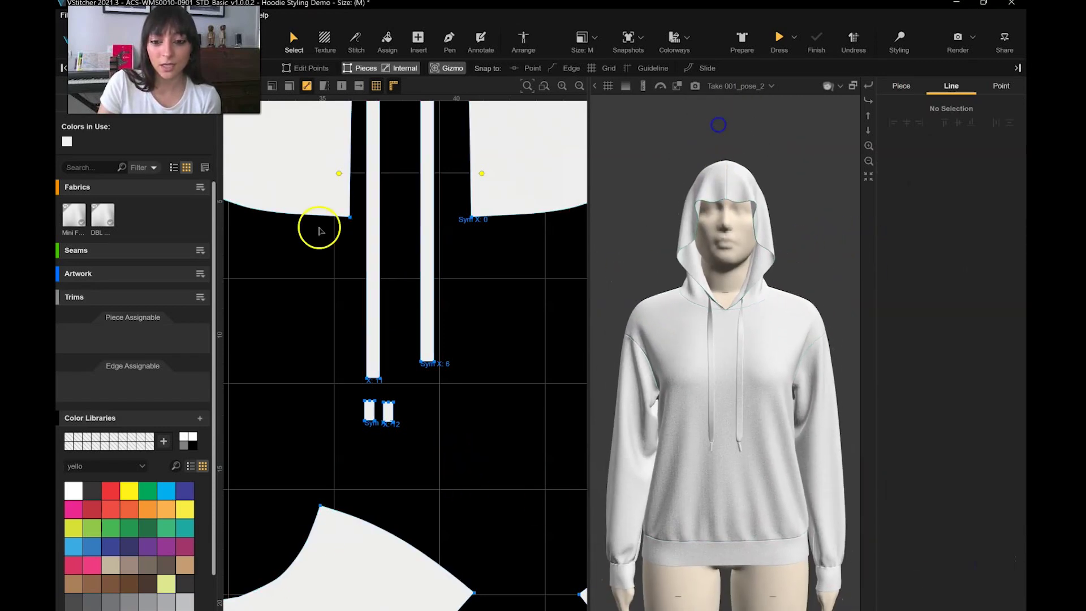
scroll(317, 230, down, 1)
click(82, 94)
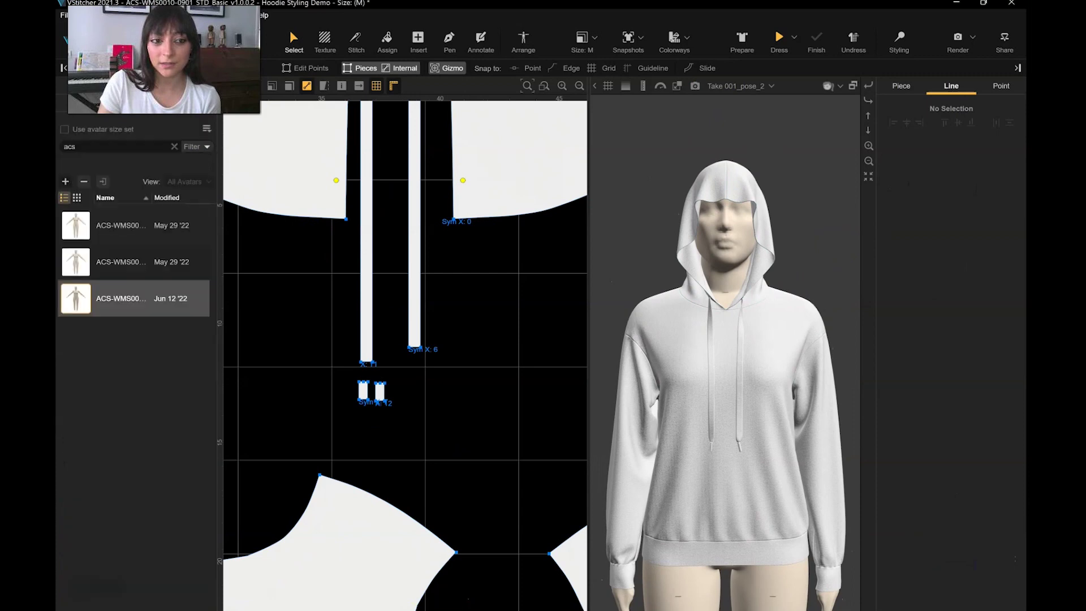
Browse the Knits, Special Materials and Seams and Trims sources, and add Brushed Metal from Special Materials to the fabrics
click(136, 94)
click(185, 94)
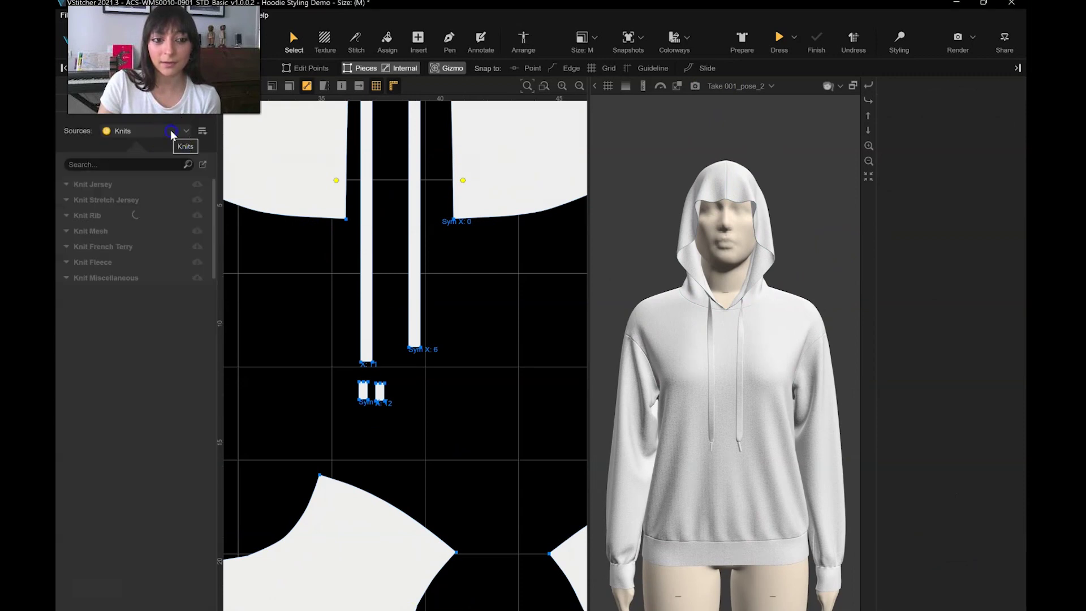
click(169, 132)
click(145, 165)
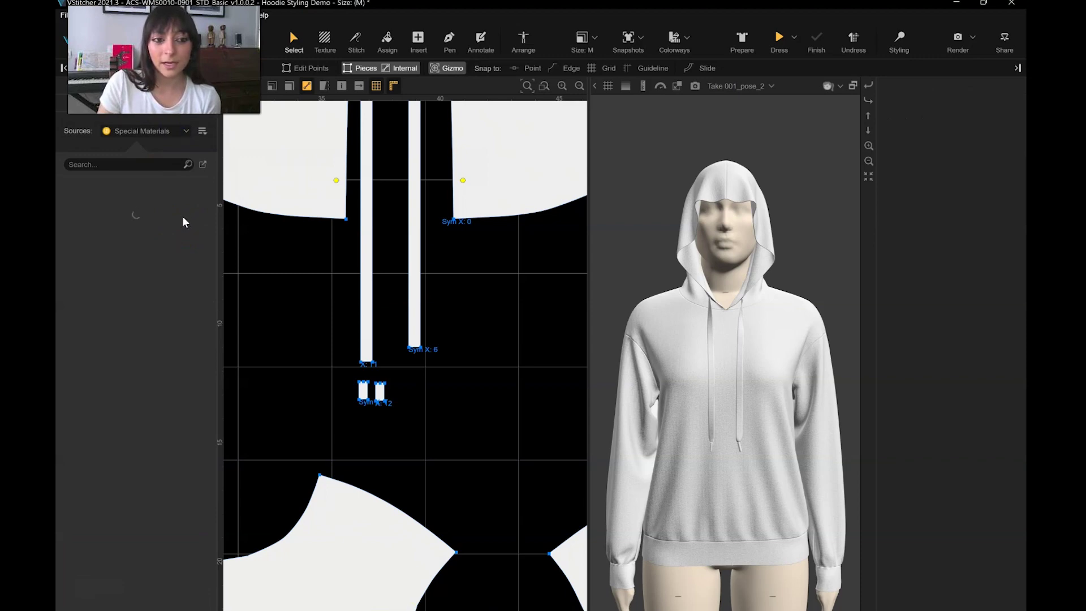
click(182, 133)
click(160, 146)
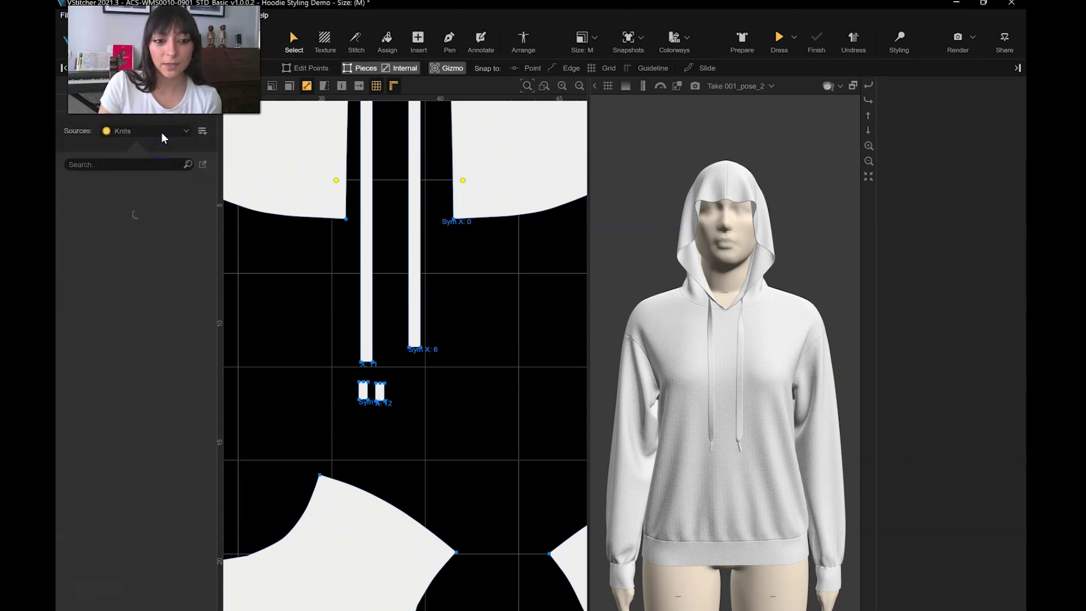
click(161, 132)
click(141, 158)
click(161, 131)
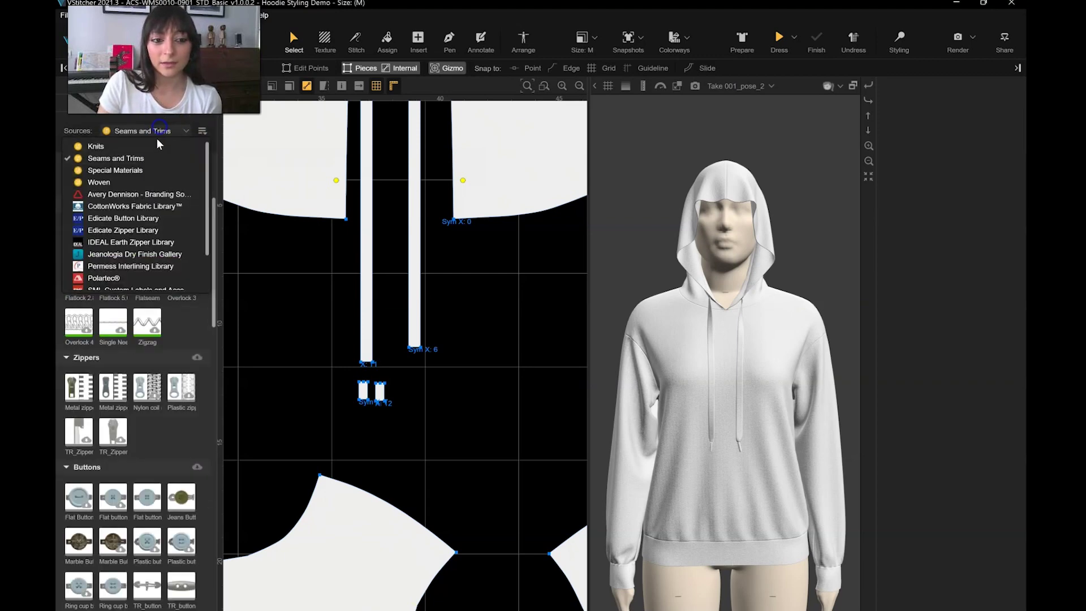
click(113, 172)
drag(183, 233, 226, 244)
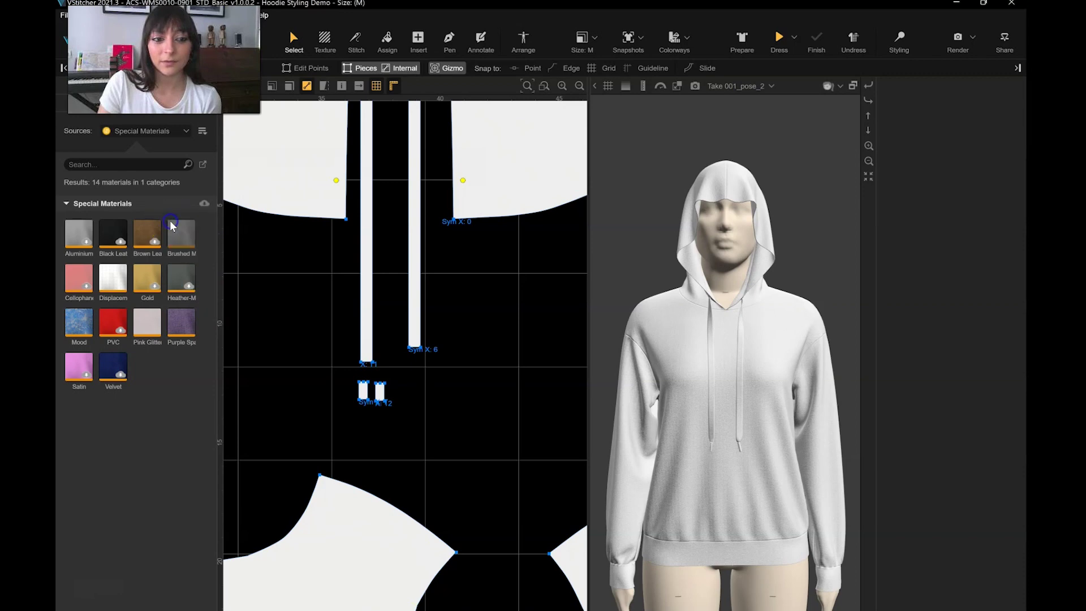
Search the Woven source for twill and add Marrow Twill Canvas to the fabrics
click(145, 131)
click(109, 182)
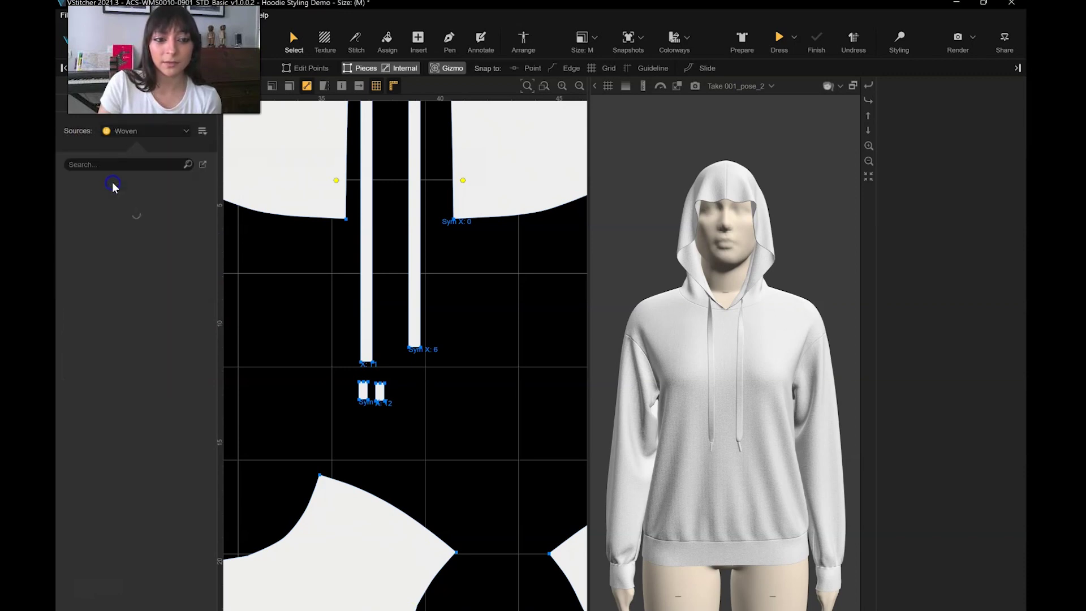
click(119, 164)
text(twill)
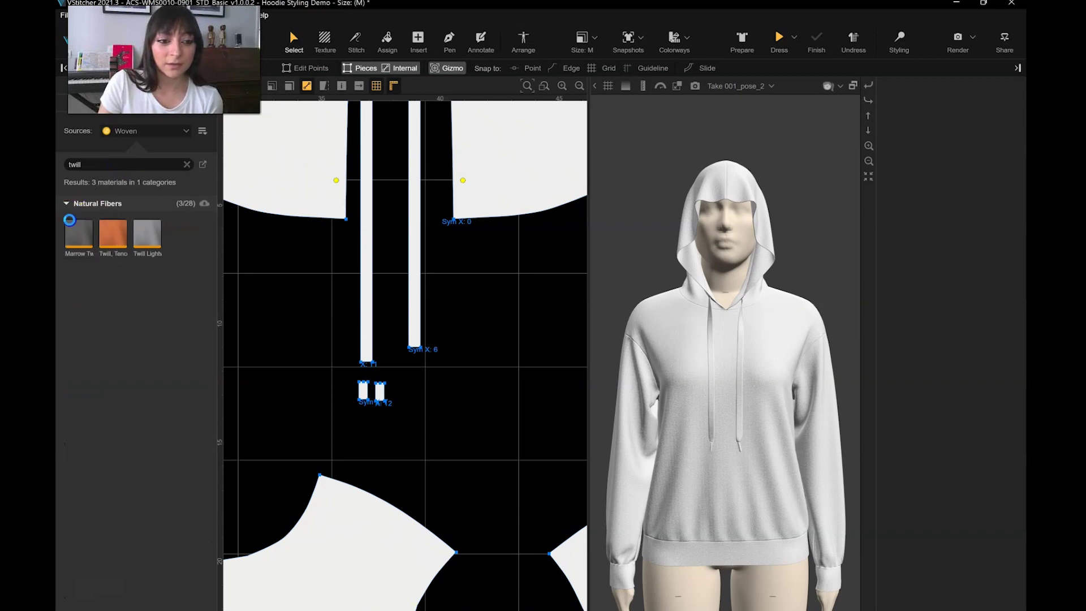
click(108, 113)
click(102, 214)
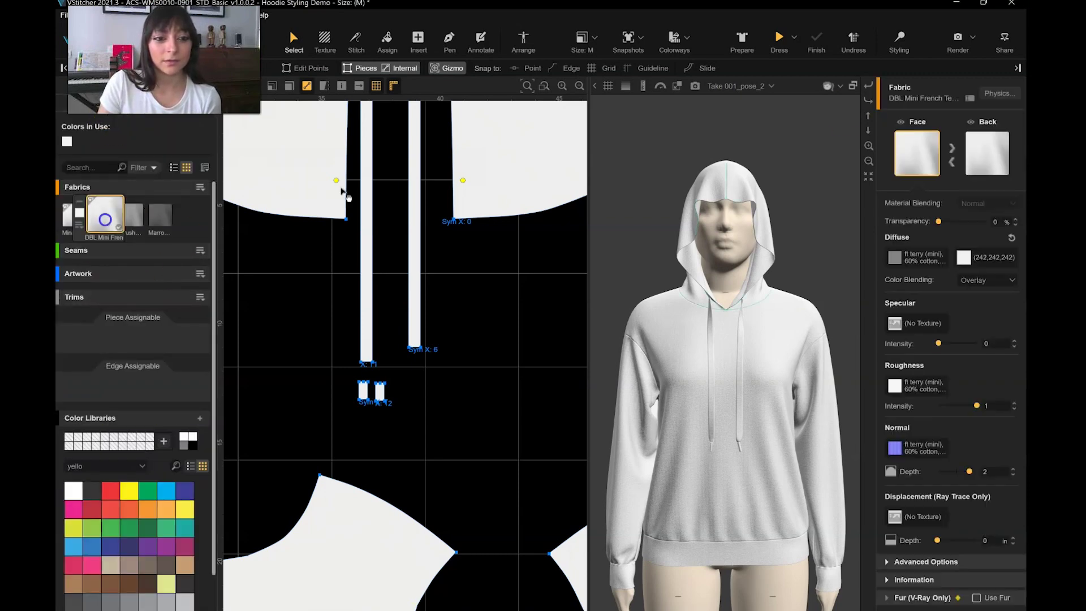
Give the Marrow Twill Canvas a diffuse colour of 242,242,242 with Recolor colour blending
click(967, 261)
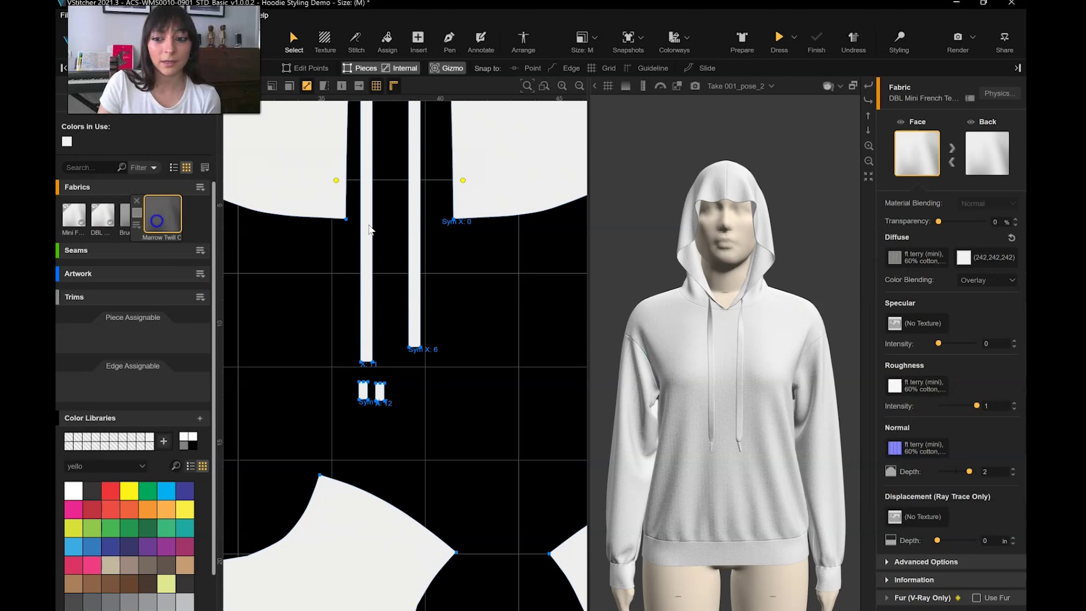
click(962, 257)
click(973, 290)
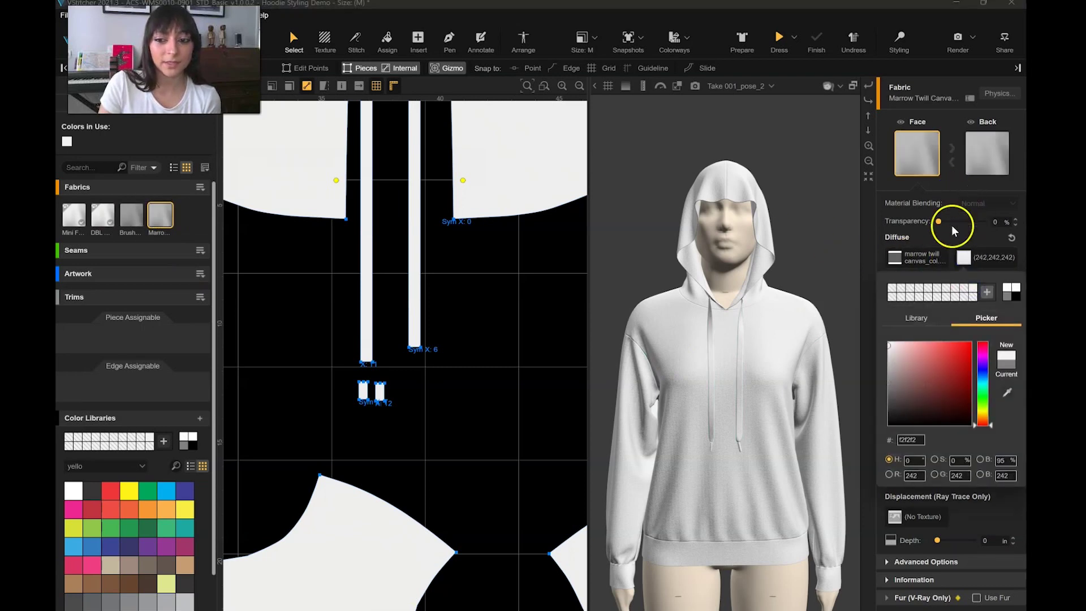
click(956, 236)
click(979, 281)
Assign the Marrow Twill Canvas fabric to the left drawcord piece
click(387, 39)
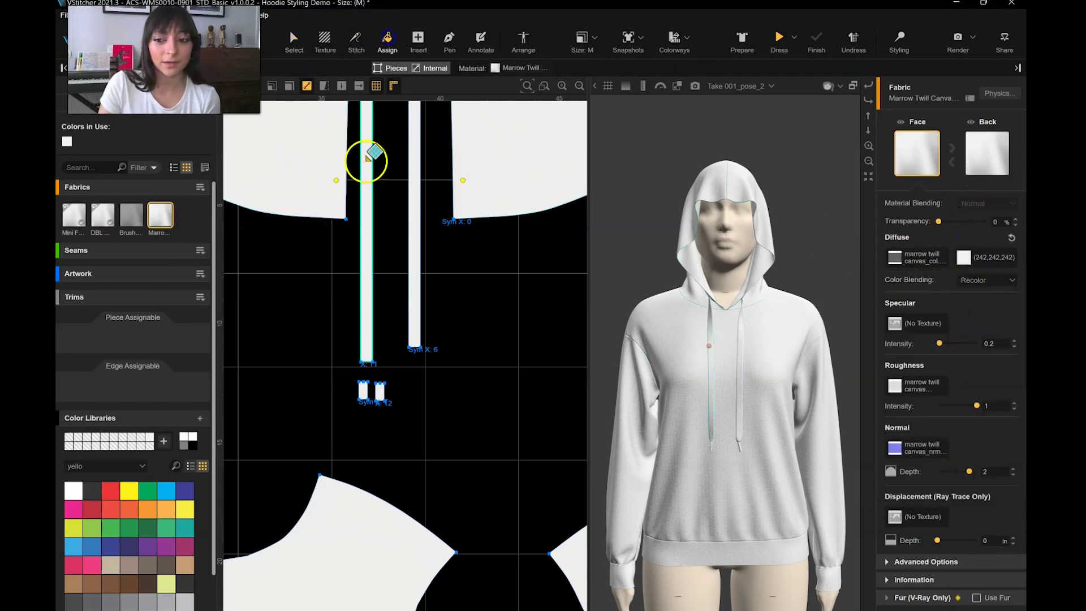
scroll(375, 272, up, 3)
click(375, 273)
scroll(385, 316, up, 6)
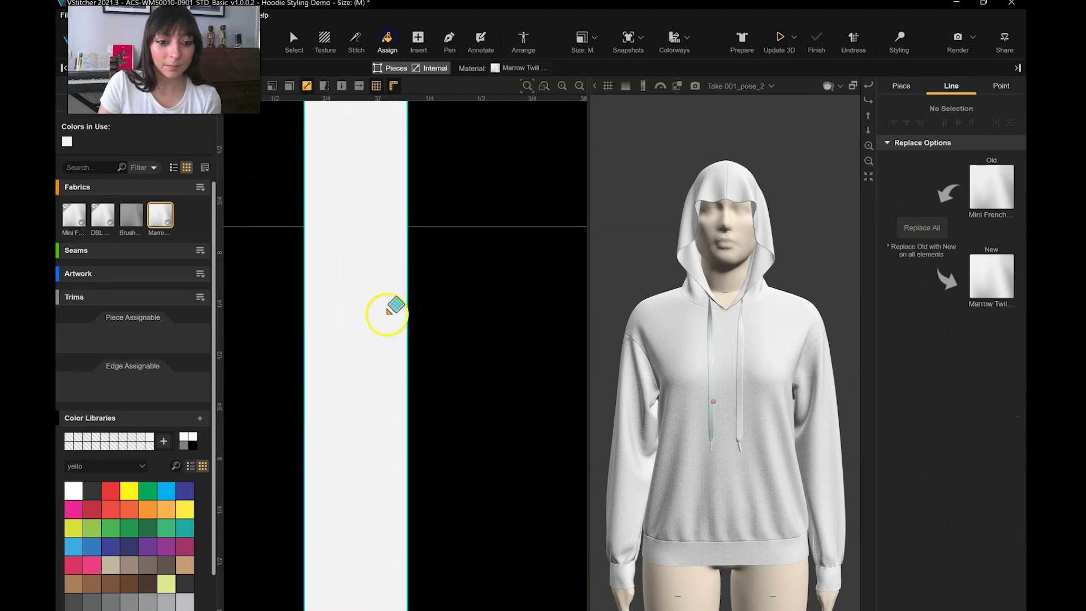
scroll(394, 306, down, 7)
Set the Marrow Twill Canvas colour blending to Overlay and combine it with Mini French Terry into a fabric group
click(75, 215)
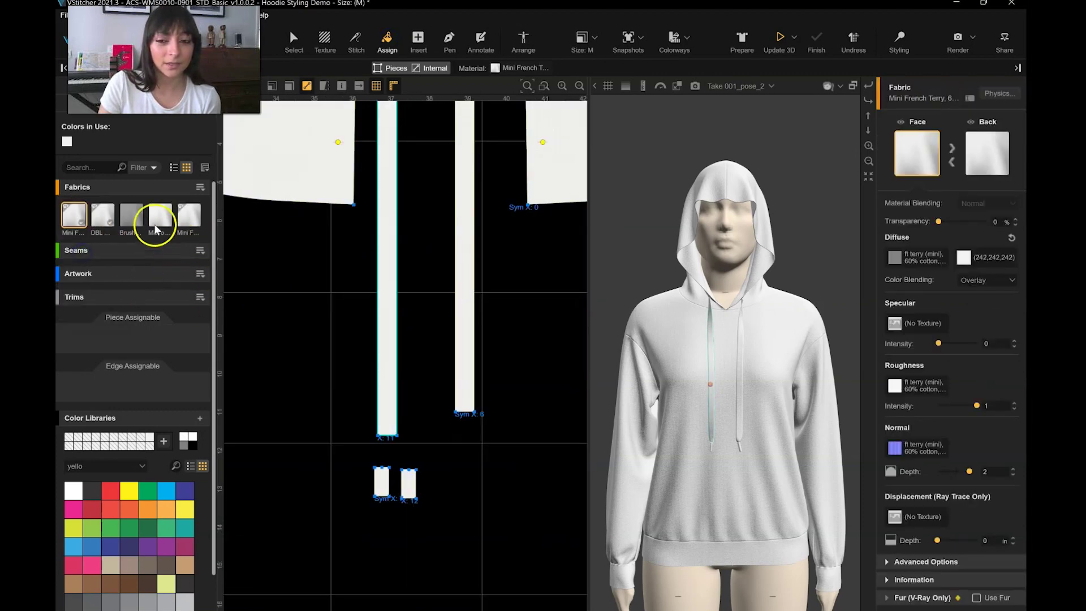
click(159, 222)
click(981, 281)
click(980, 297)
drag(169, 223, 195, 226)
Assign the fabric group to both drawcord pieces and return to the Select tool
click(165, 225)
click(391, 148)
click(465, 200)
click(775, 353)
click(293, 40)
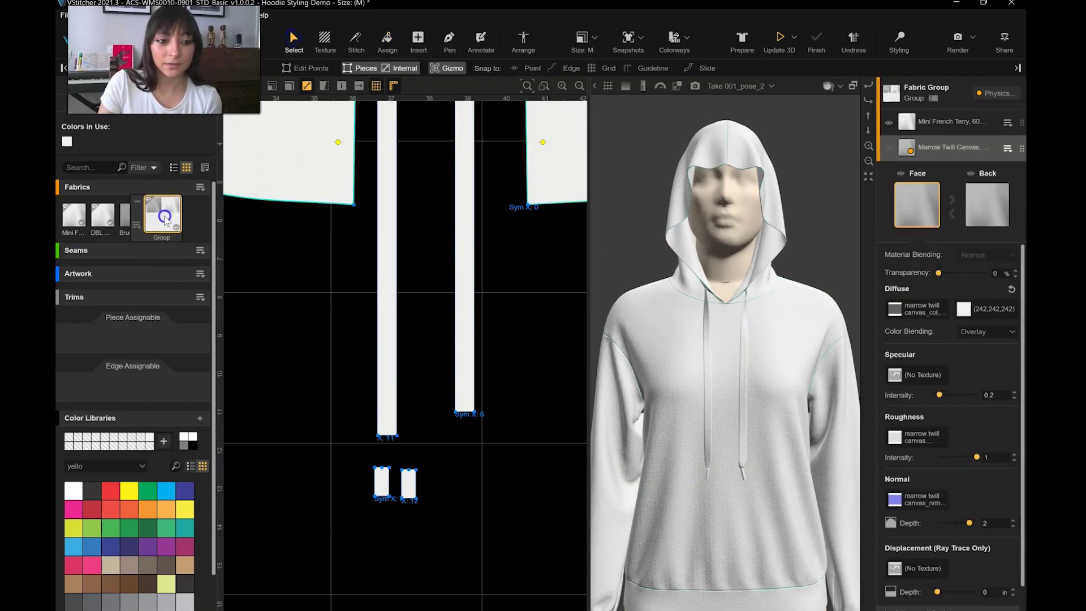
Place the Marrow Twill Canvas layer above Mini French Terry in the drawcords' fabric group
click(1006, 126)
click(957, 152)
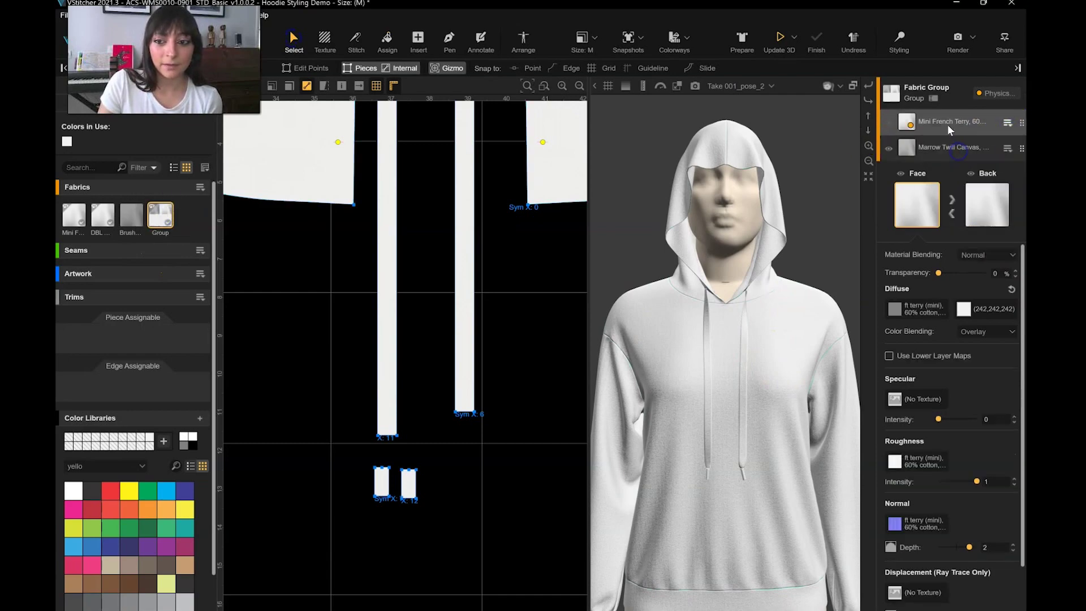
scroll(734, 468, up, 5)
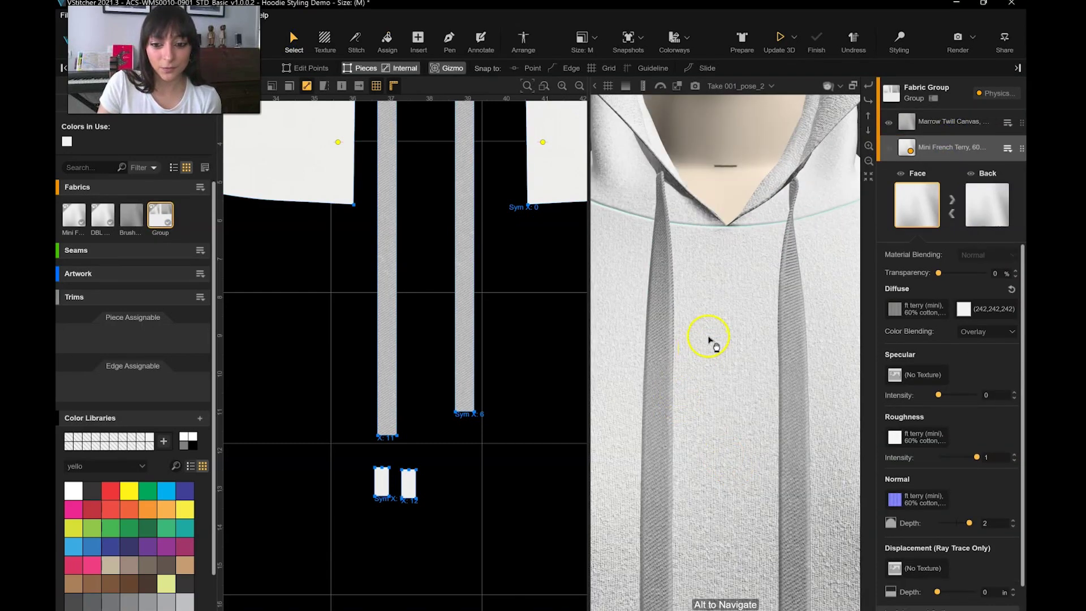
Set the colour blending of the group's Marrow Twill Canvas layer to Recolor
click(963, 310)
click(971, 332)
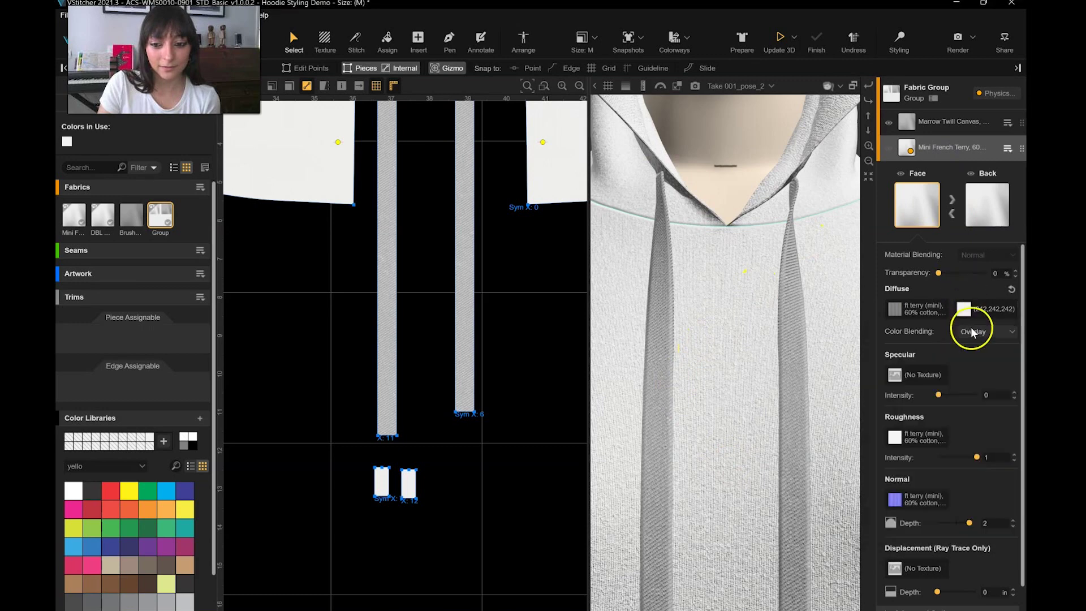
click(950, 122)
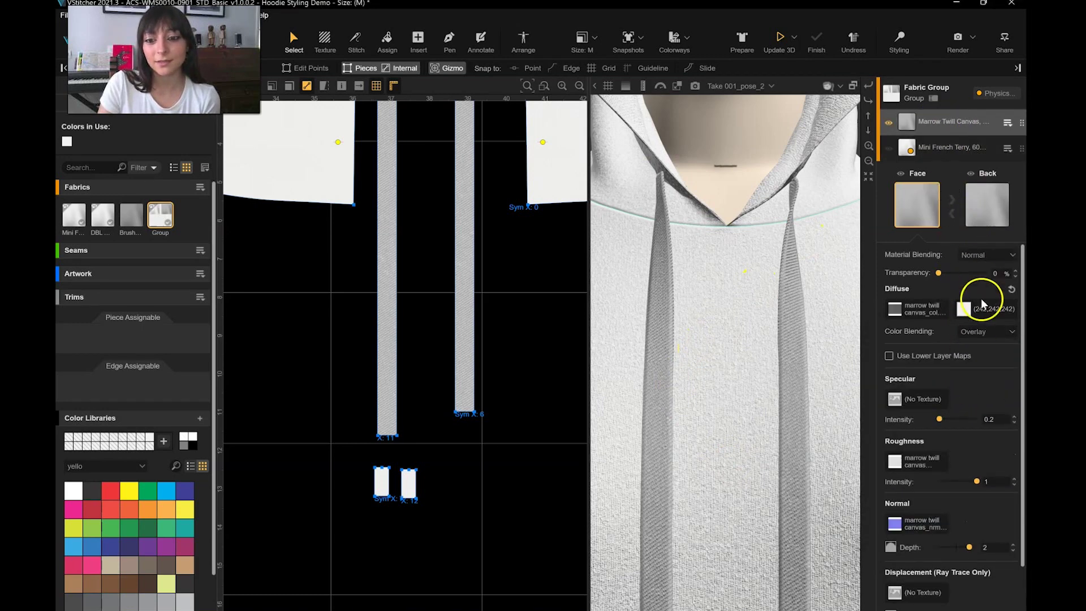
click(987, 332)
click(981, 366)
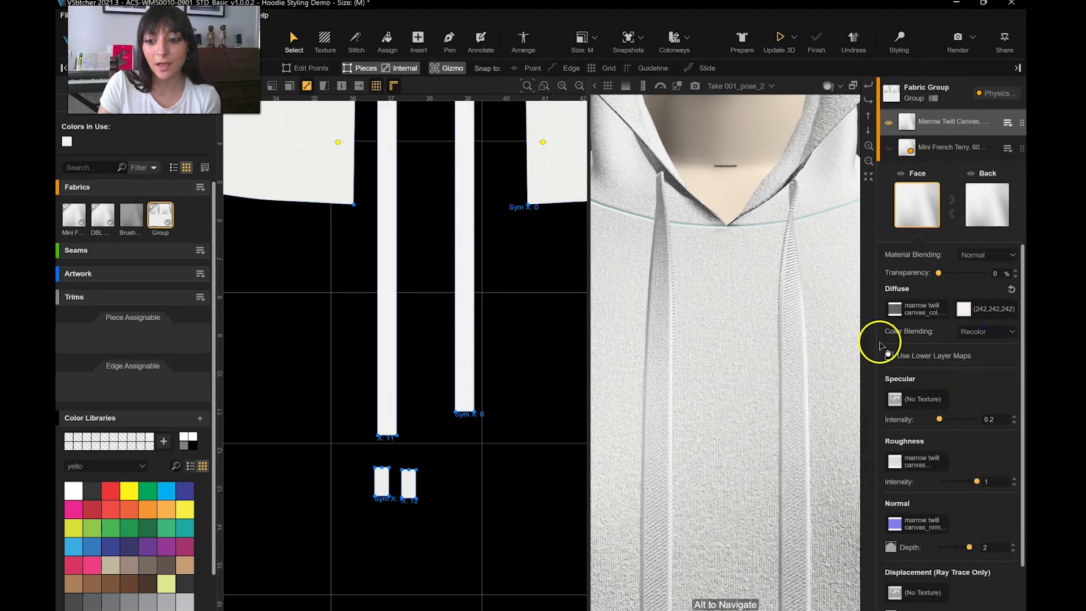
Change the diffuse colour of the Marrow Twill Canvas layer to a light grey and deselect the fabric group
click(964, 310)
drag(892, 402, 880, 405)
scroll(783, 328, down, 5)
click(509, 382)
scroll(731, 490, down, 5)
middle_drag(735, 582, 735, 559)
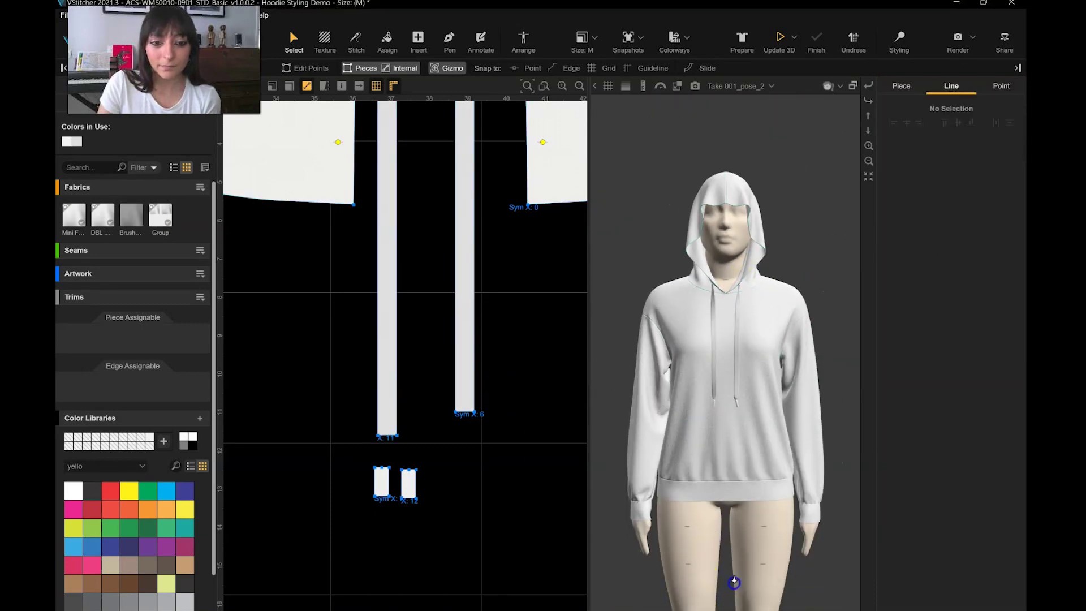
Assign Brushed Metal to the two small drawcord tip pieces and update the 3D garment
scroll(734, 582, up, 1)
drag(131, 226, 176, 187)
click(387, 40)
scroll(383, 490, up, 4)
click(383, 489)
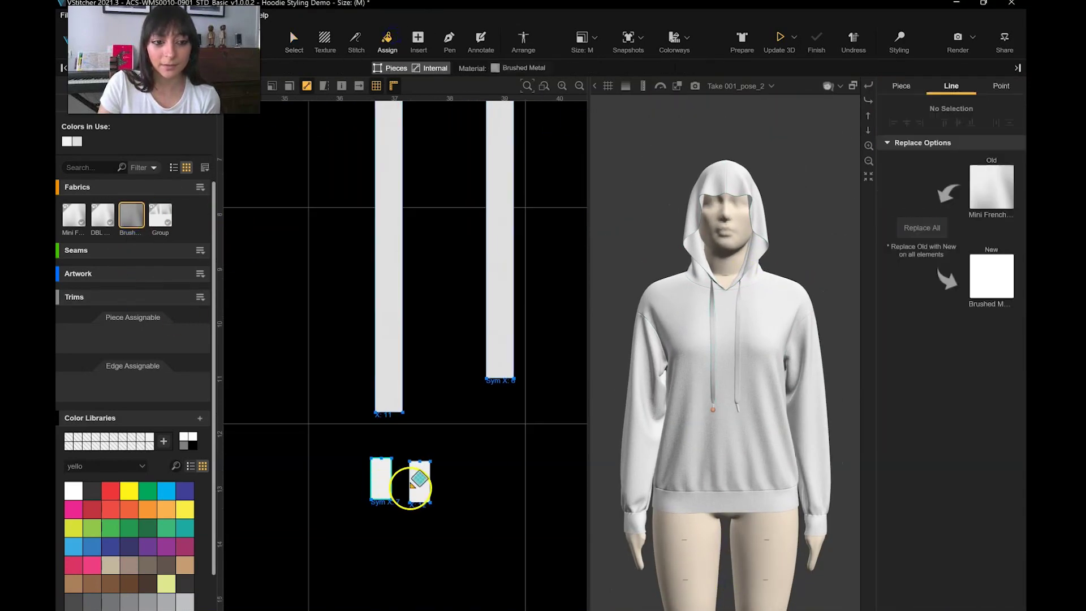
click(421, 487)
click(779, 38)
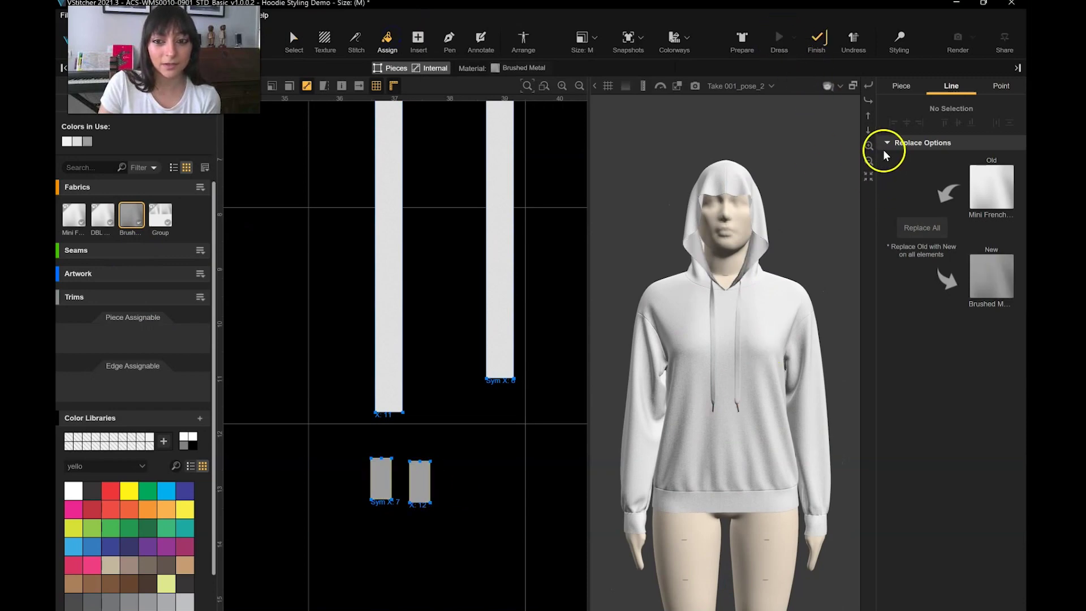
Inspect the drawcords, their metal tips and the front of the updated hoodie in 3D
scroll(835, 266, up, 5)
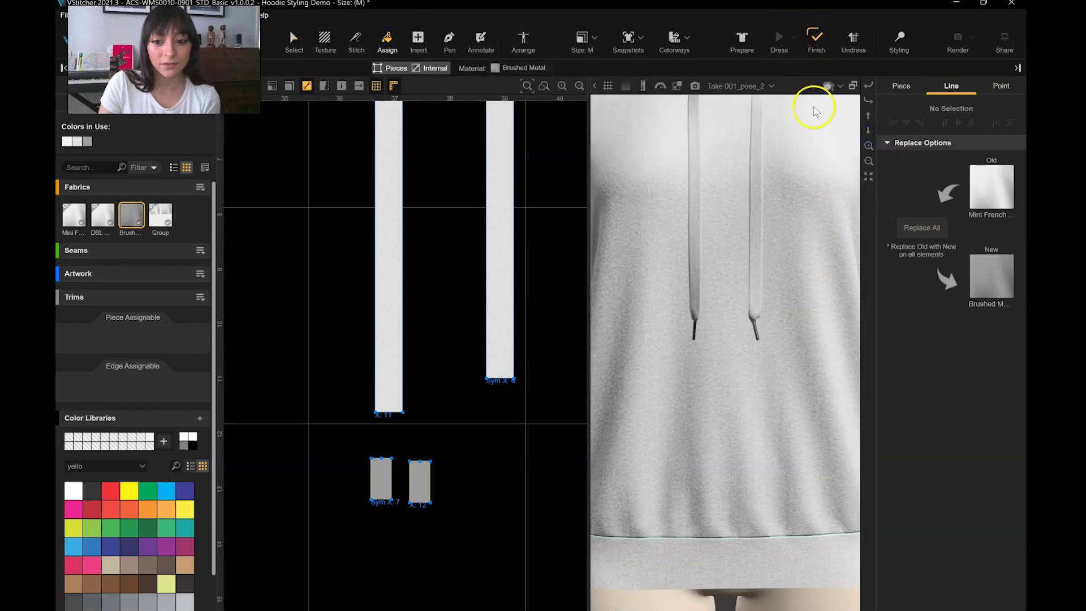
scroll(808, 169, down, 6)
click(867, 115)
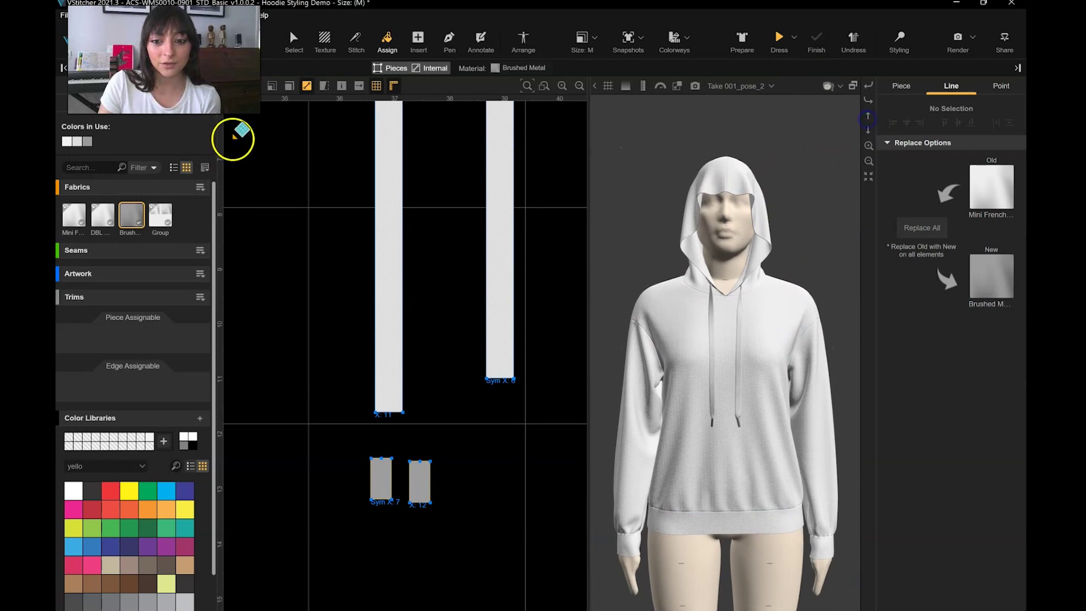
click(725, 136)
scroll(725, 133, up, 1)
scroll(775, 317, down, 1)
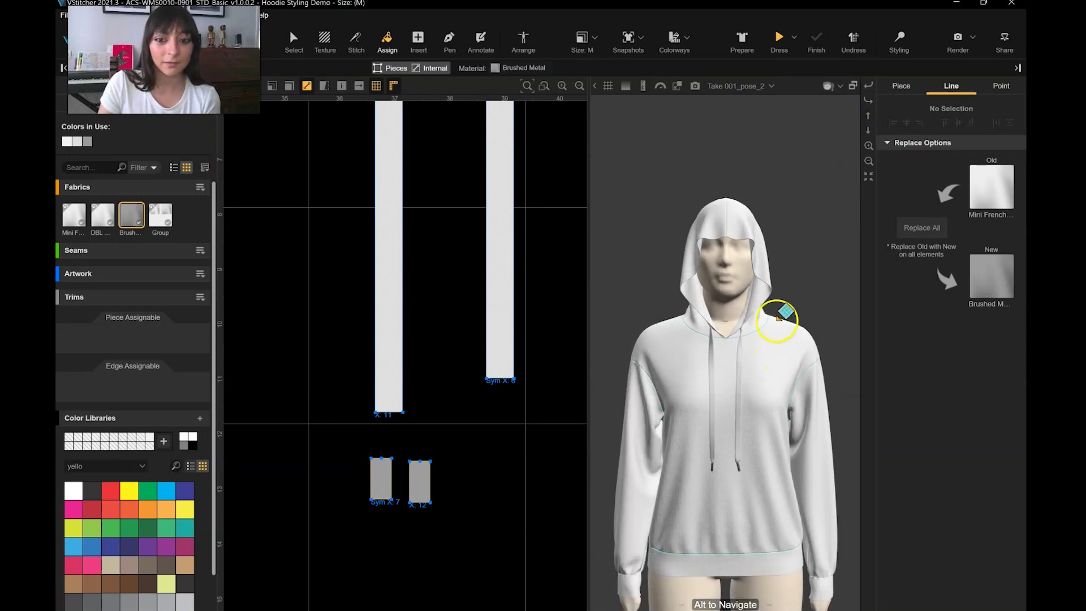
scroll(729, 215, up, 4)
Create a new single needle seam and a new double needle seam
click(200, 250)
click(223, 290)
click(200, 250)
click(247, 305)
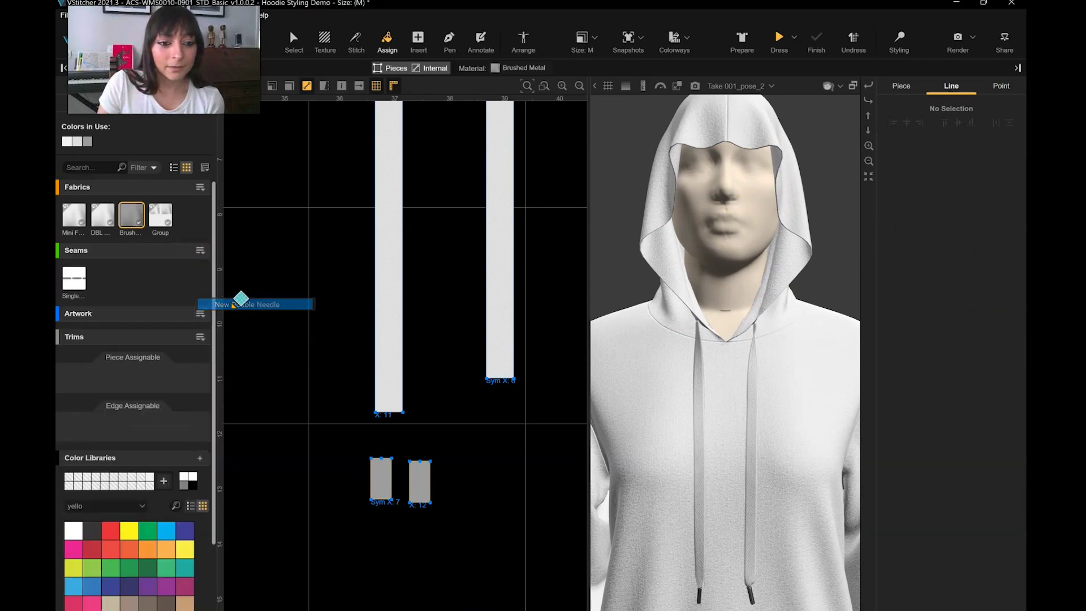
Assign the grey Single Needle seam with a 0.125 in offset to the wrist edges of both sleeves
click(75, 279)
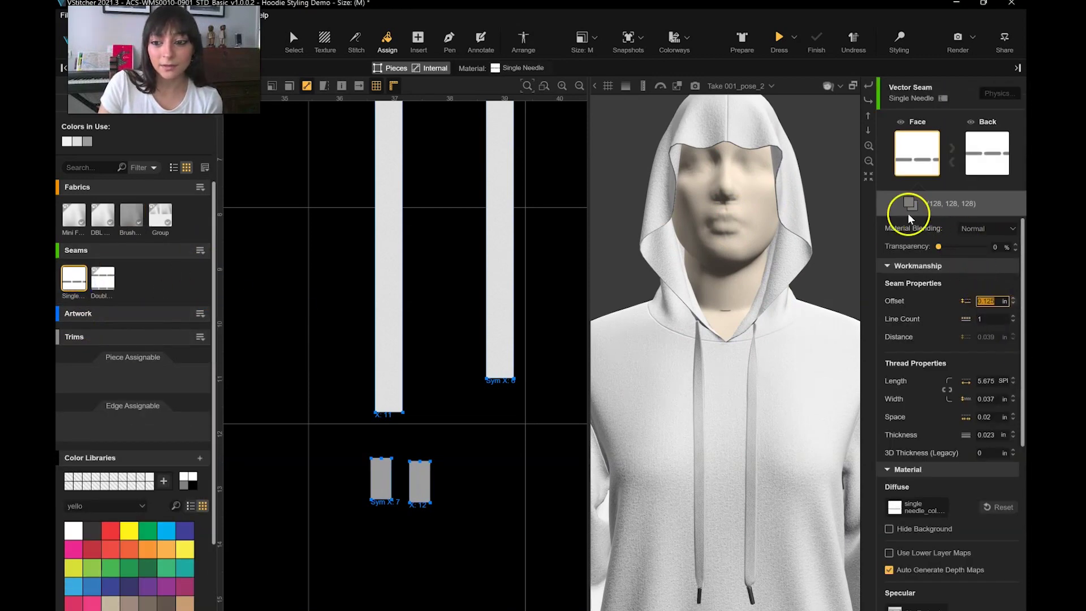
scroll(452, 279, down, 6)
middle_drag(498, 387, 348, 389)
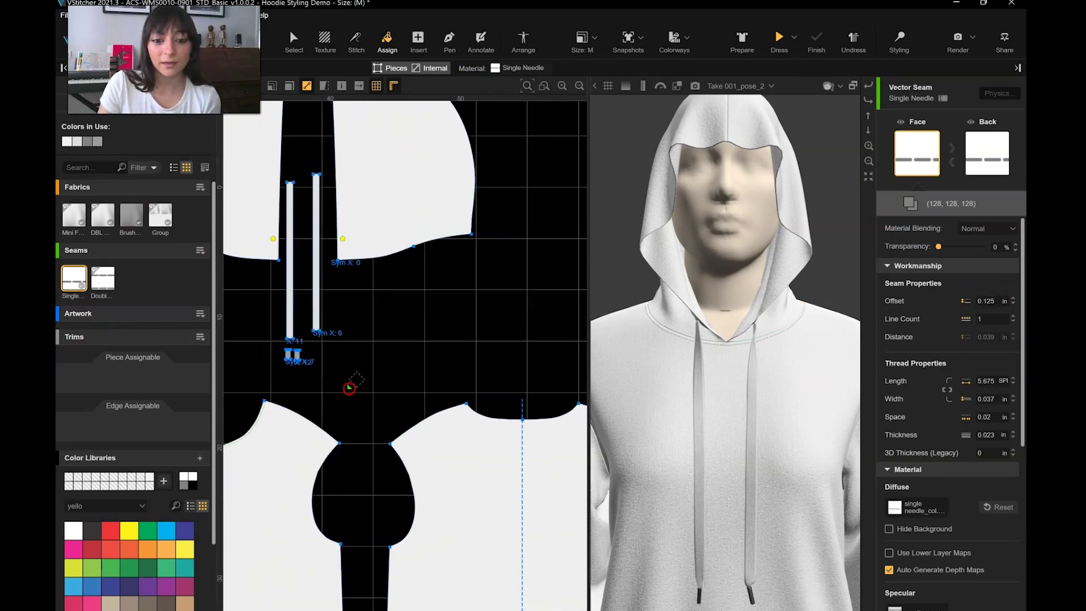
scroll(407, 395, down, 4)
scroll(308, 453, down, 2)
middle_drag(308, 453, 471, 449)
scroll(309, 402, up, 6)
click(337, 389)
scroll(432, 402, down, 5)
middle_drag(554, 396, 283, 376)
scroll(459, 363, up, 6)
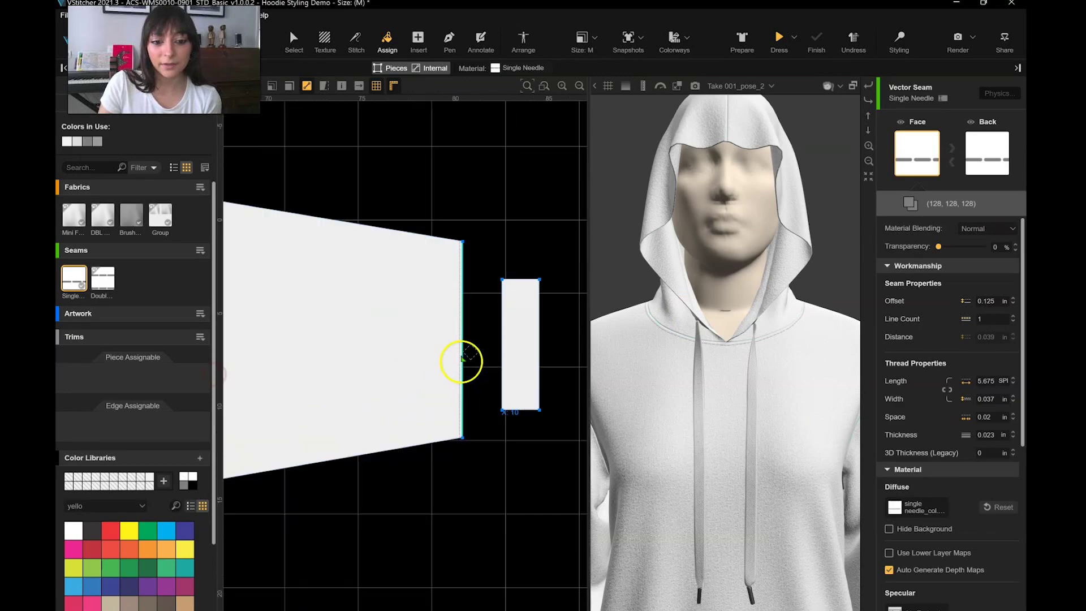
click(461, 364)
Apply the Single Needle seam along the bottom edge of the hoodie body
scroll(461, 364, down, 4)
middle_drag(376, 495, 501, 210)
scroll(446, 294, up, 3)
scroll(430, 311, down, 1)
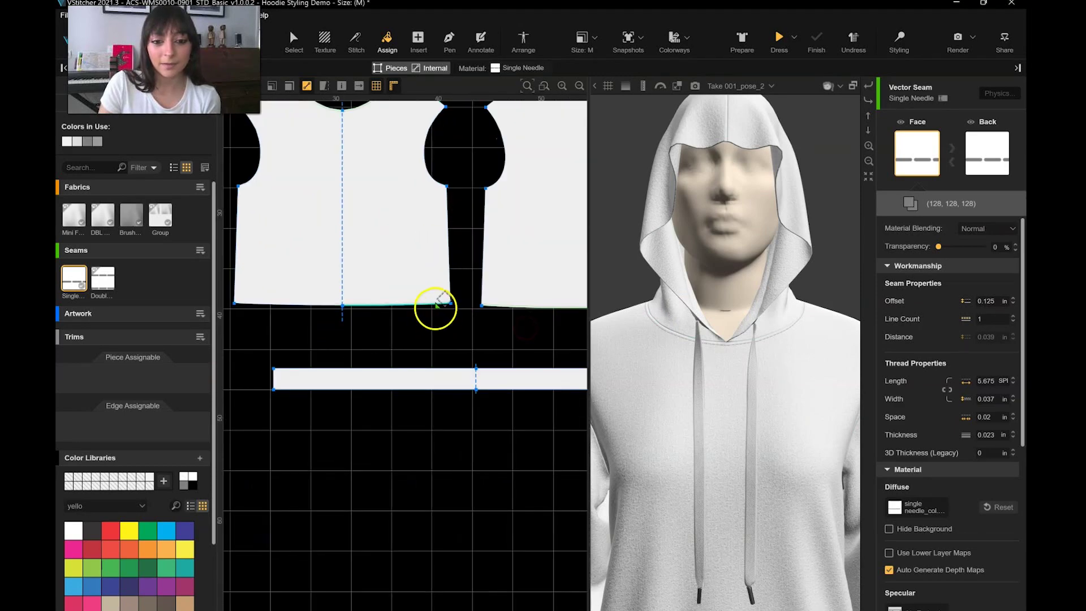
scroll(435, 312, down, 3)
scroll(441, 283, up, 2)
scroll(821, 360, down, 4)
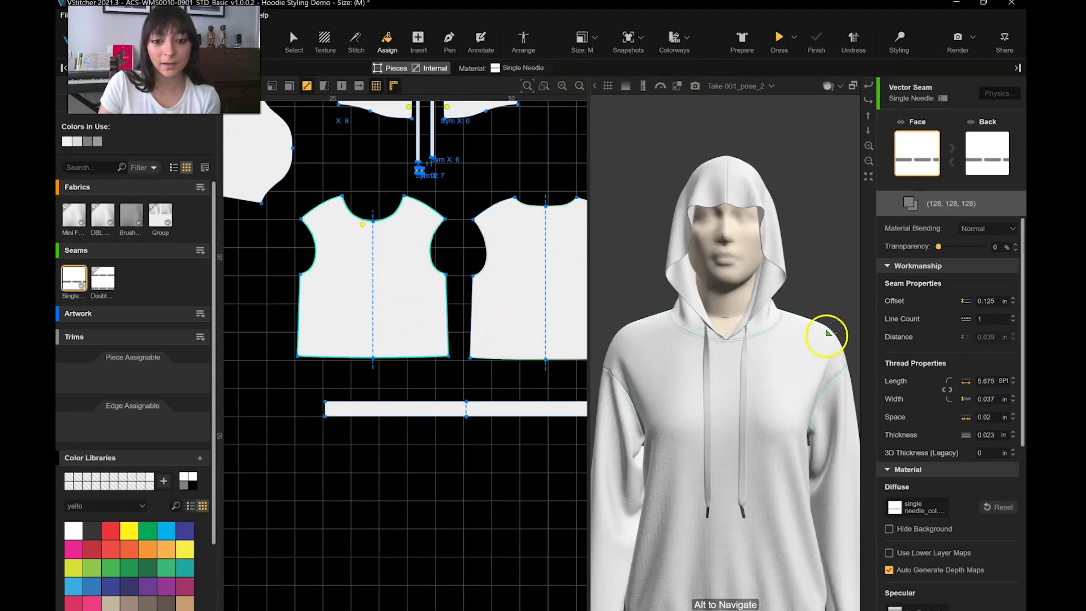
Change the 3D view's display mode and examine the stitching around the hood, neckline and shoulder up close
alt+drag(829, 337, 874, 395)
click(839, 86)
click(830, 102)
middle_drag(446, 174, 430, 364)
click(298, 39)
scroll(375, 246, up, 2)
alt+drag(637, 363, 896, 390)
scroll(618, 388, up, 5)
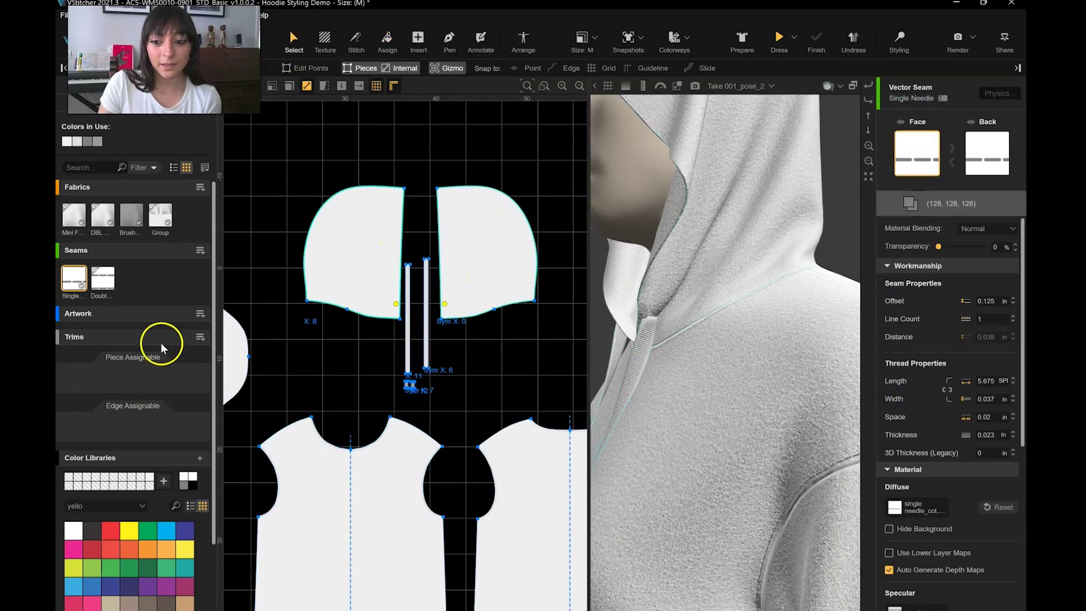
Add the four-hole flat button trim from the Seams and Trims source and open its options
click(200, 314)
click(163, 311)
click(157, 117)
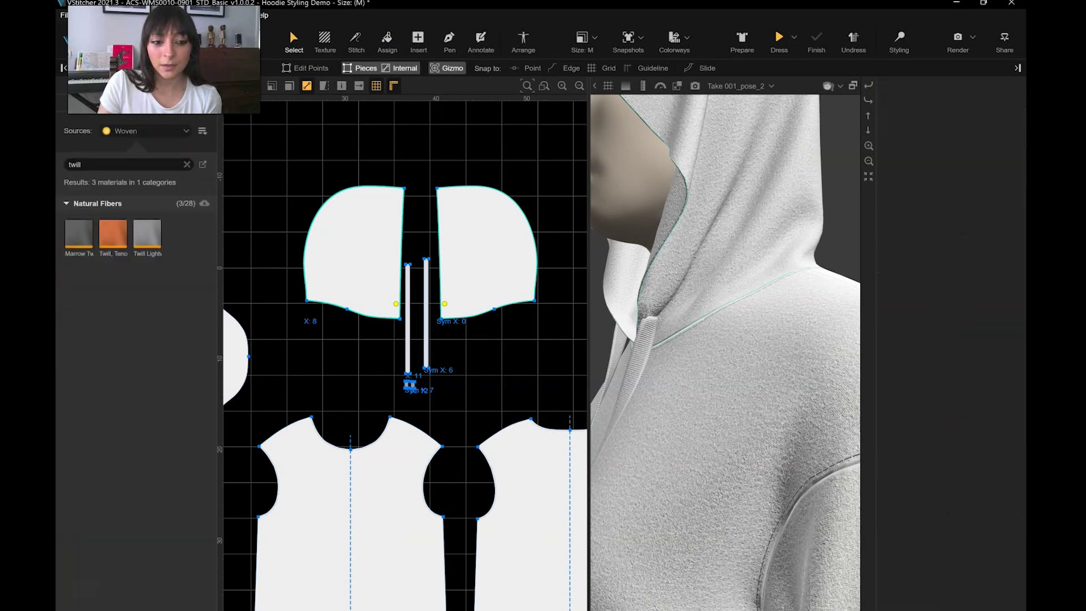
click(180, 135)
click(156, 159)
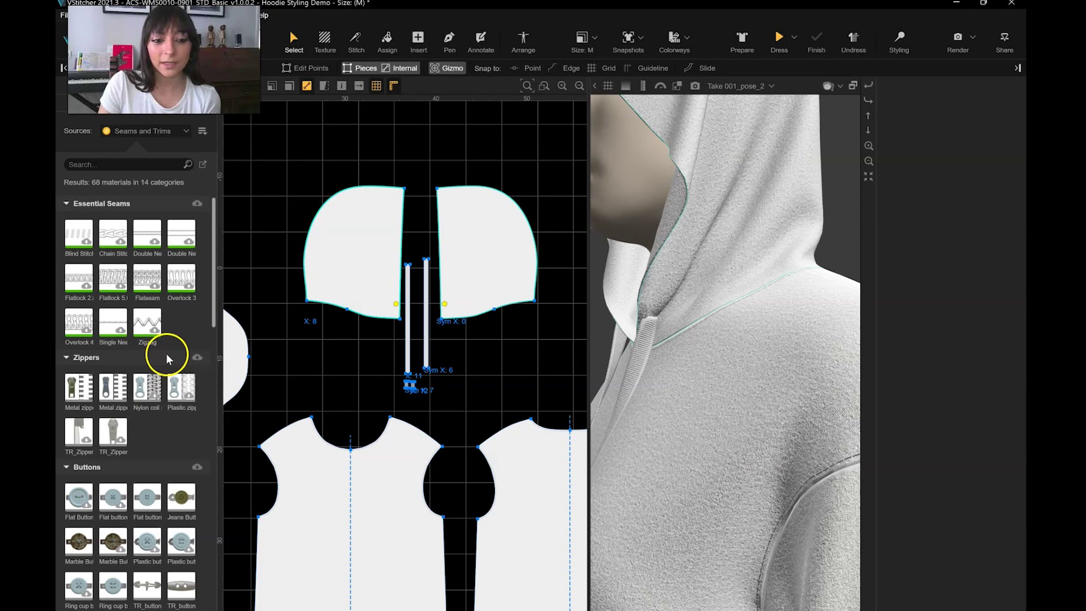
click(104, 107)
click(64, 403)
click(84, 434)
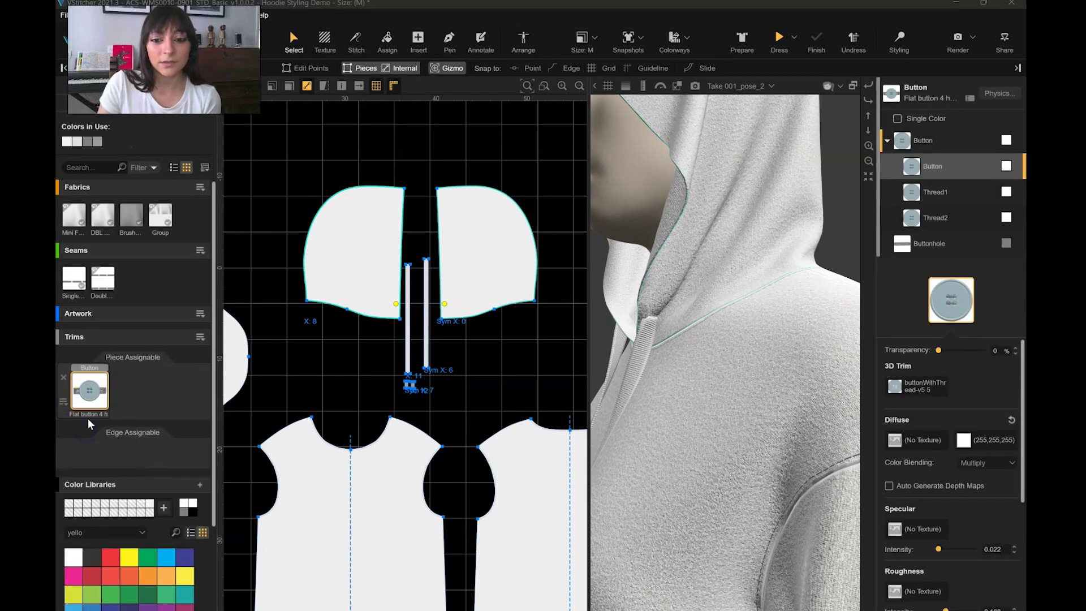
Enable point editing and shift an end point of the short internal line inside the hood's buttonhole by -0.012 in X and 0.001 in Y
click(106, 513)
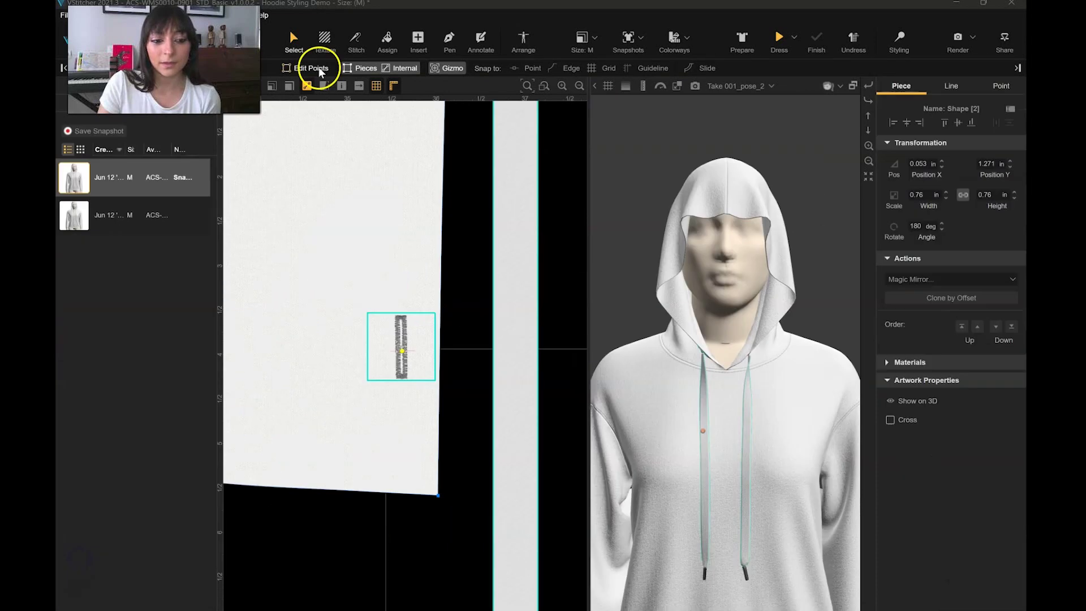
click(318, 68)
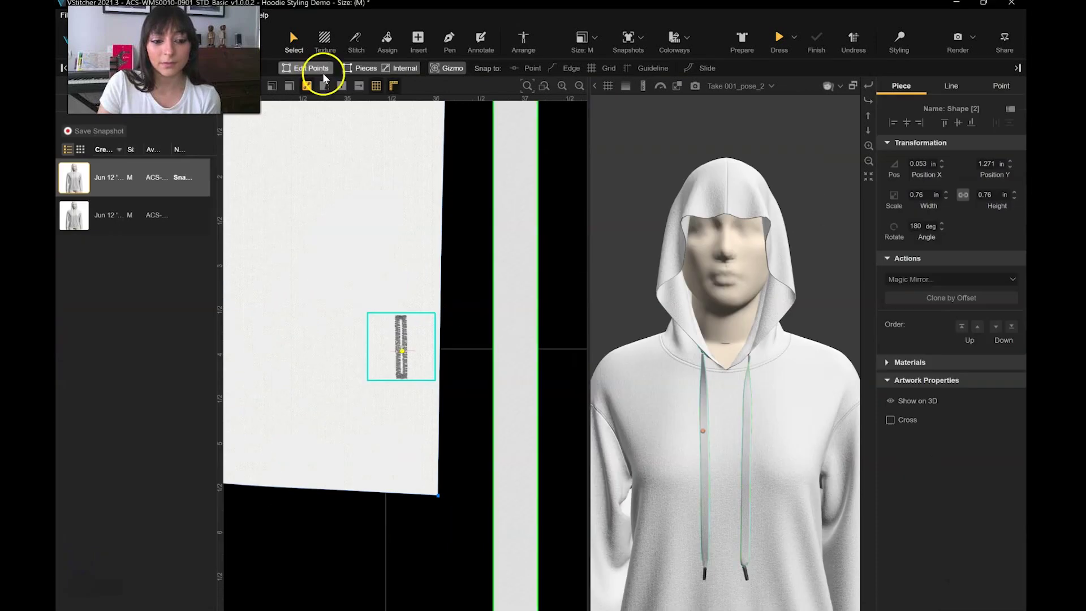
scroll(394, 356, up, 2)
scroll(399, 357, up, 2)
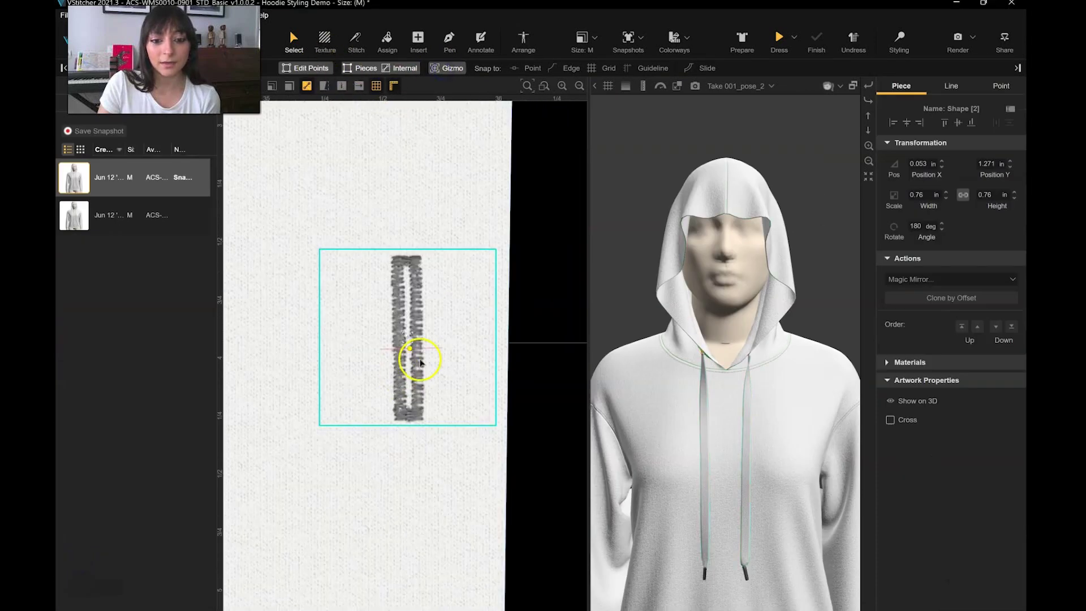
right_click(409, 279)
click(412, 346)
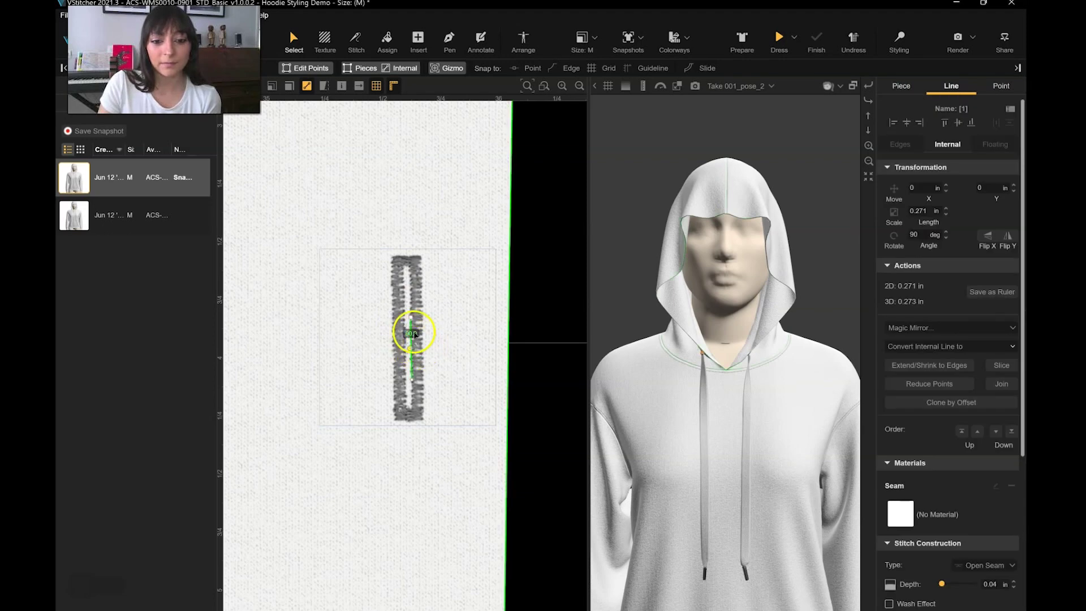
click(409, 322)
drag(414, 326, 411, 387)
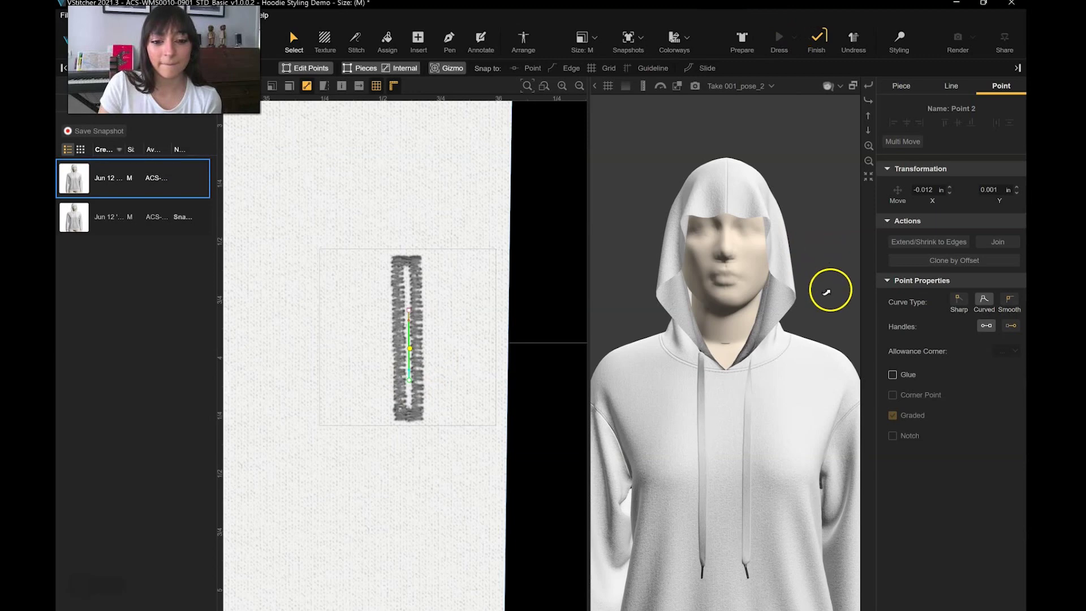
Finish the dressing simulation, check where the drawcord enters the hood, and return the avatar to the front view
scroll(498, 293, down, 3)
scroll(499, 293, down, 3)
right_drag(814, 325, 677, 408)
scroll(677, 408, up, 4)
click(814, 35)
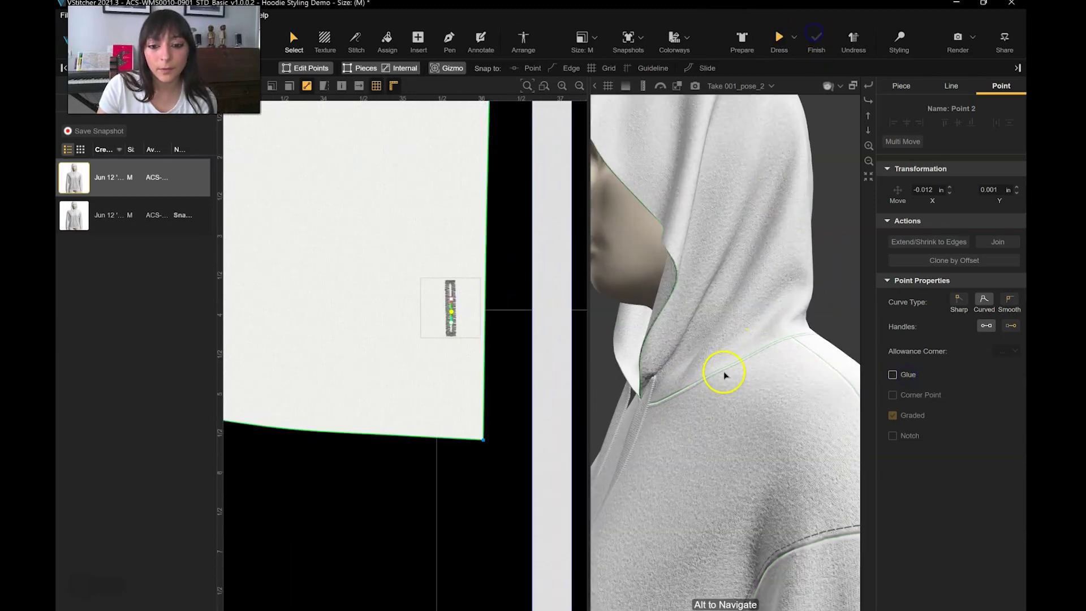
click(838, 86)
click(836, 102)
scroll(456, 366, down, 3)
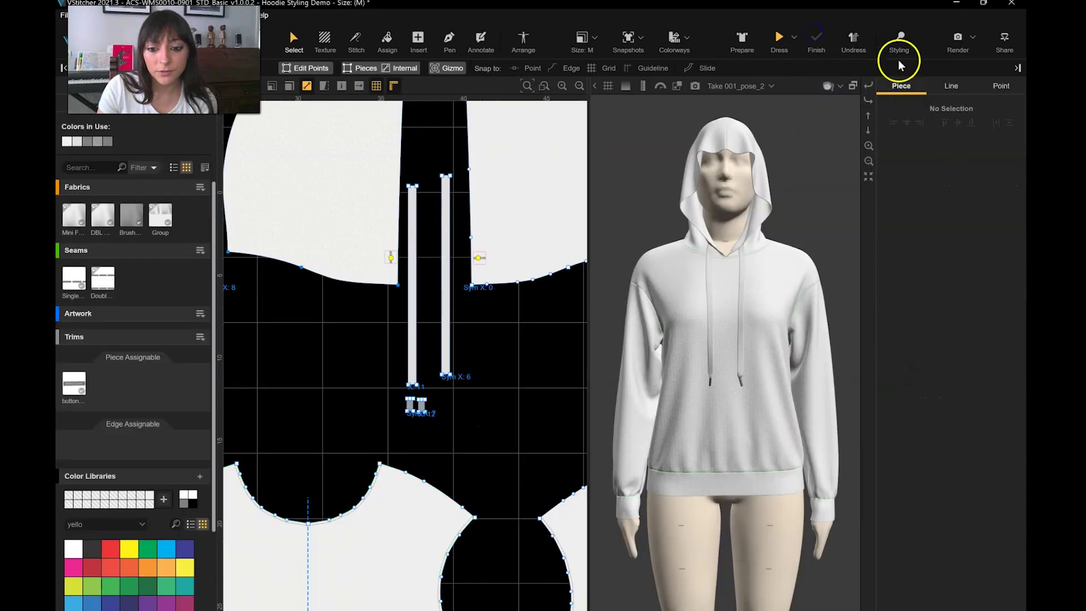
Open 3D Styling and pinch and pull the fabric at the avatar's right underarm to smooth its folds
click(901, 63)
scroll(686, 311, up, 2)
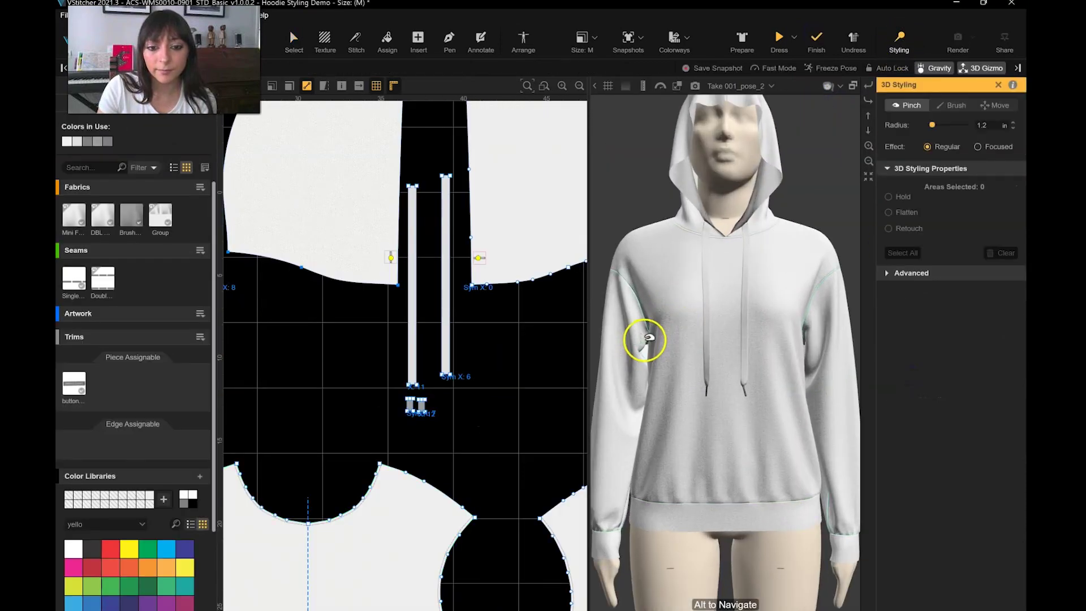
click(1003, 123)
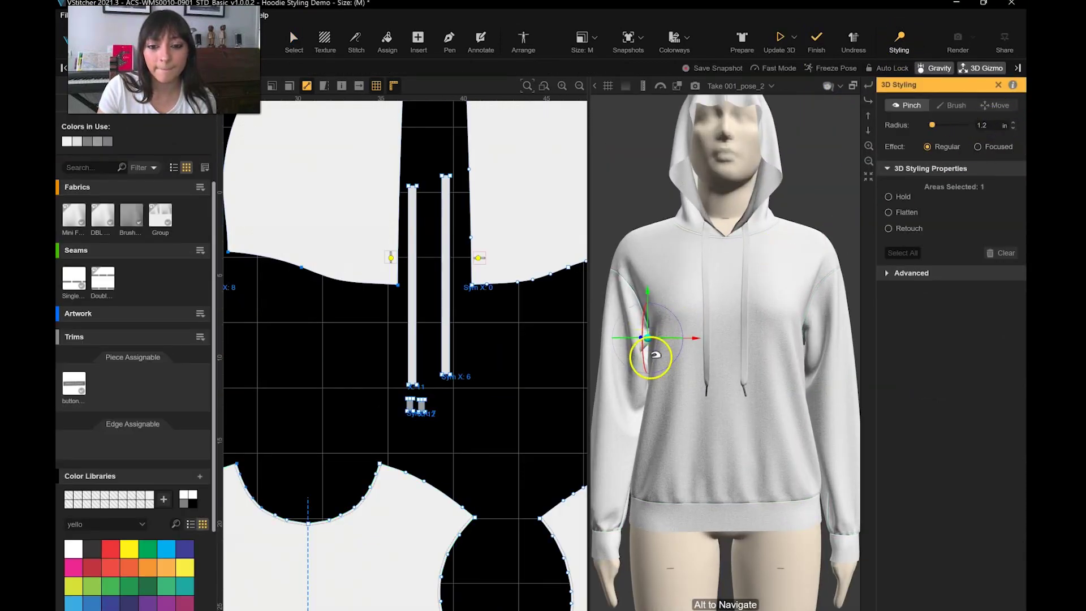
drag(646, 343, 705, 341)
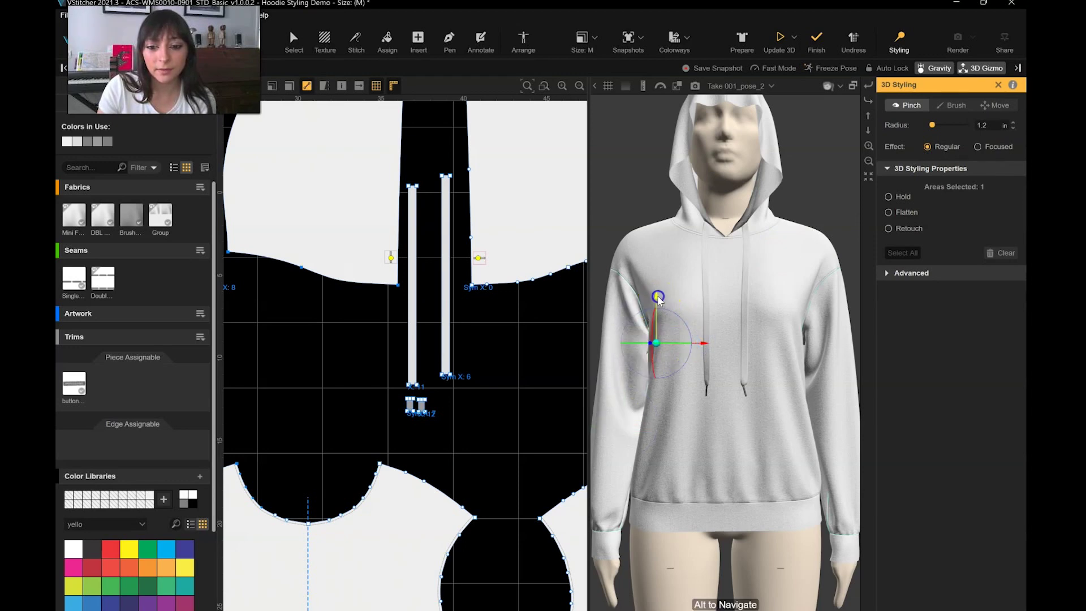
drag(657, 297, 648, 325)
click(621, 389)
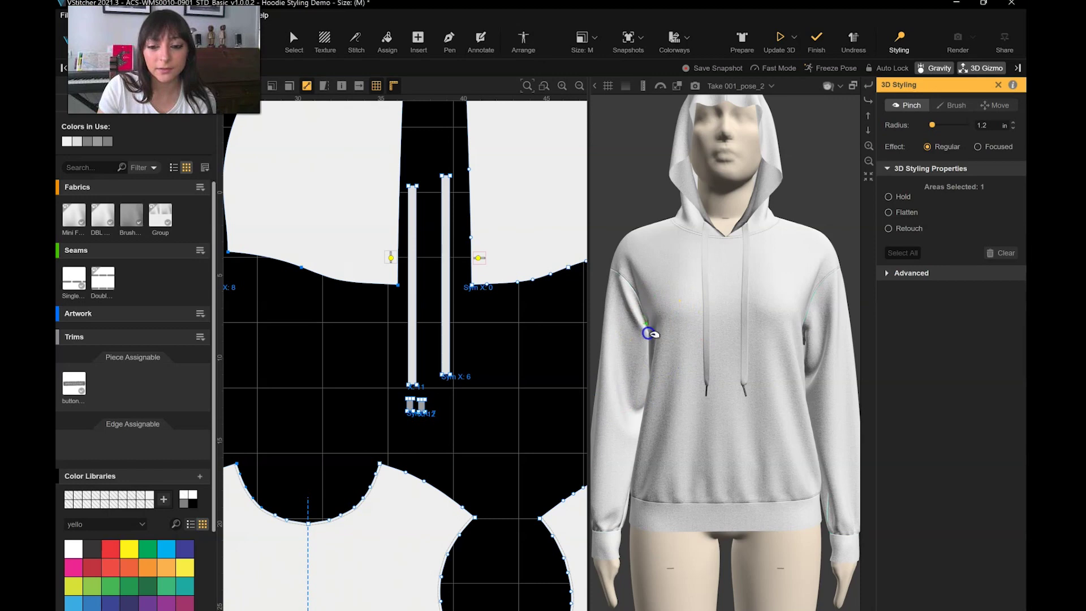
Style the fabric at the avatar's left underarm with Brush and Pinch, apply Hold to the area, and re-simulate the garment
click(951, 105)
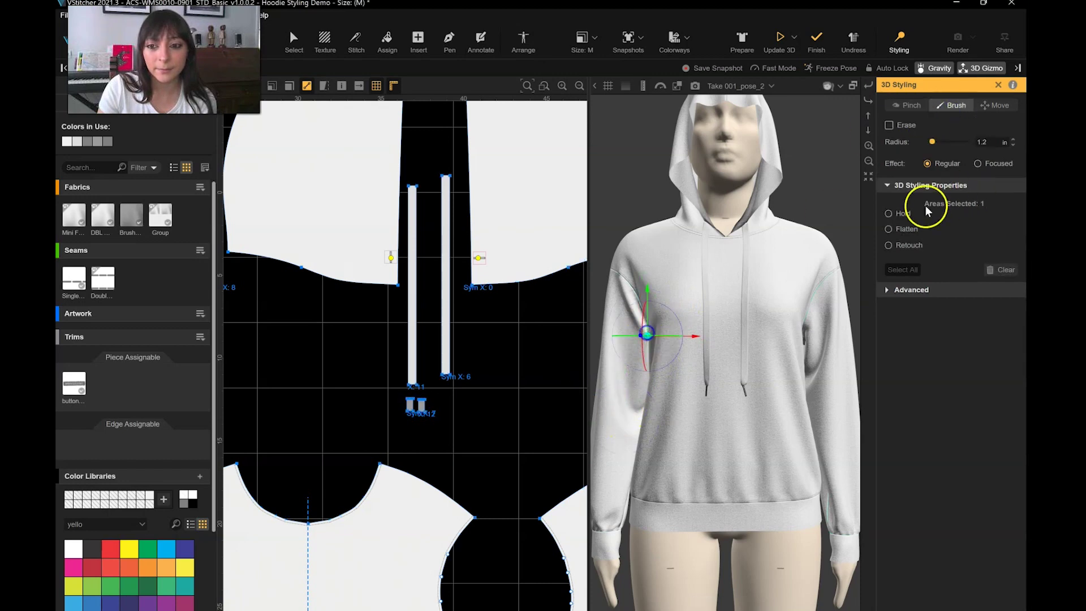
click(810, 337)
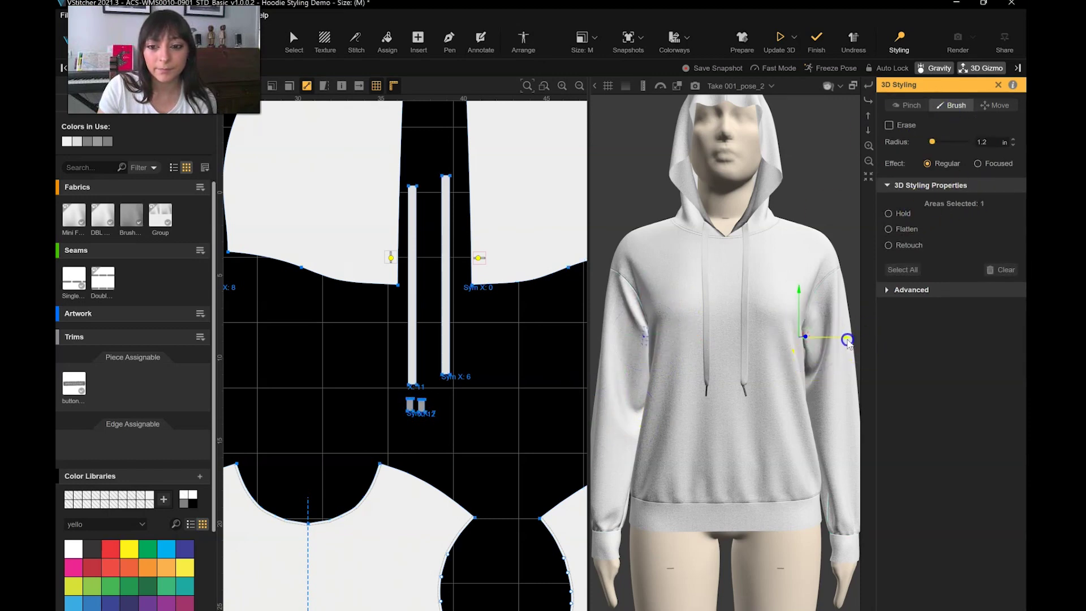
click(907, 105)
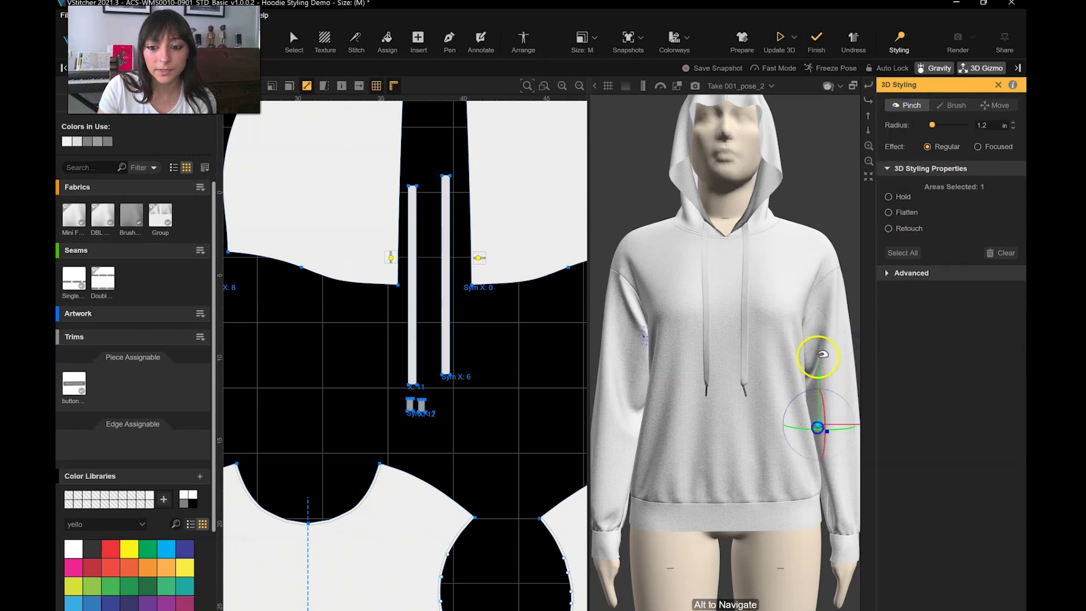
click(953, 106)
click(807, 325)
click(899, 214)
click(778, 38)
click(779, 39)
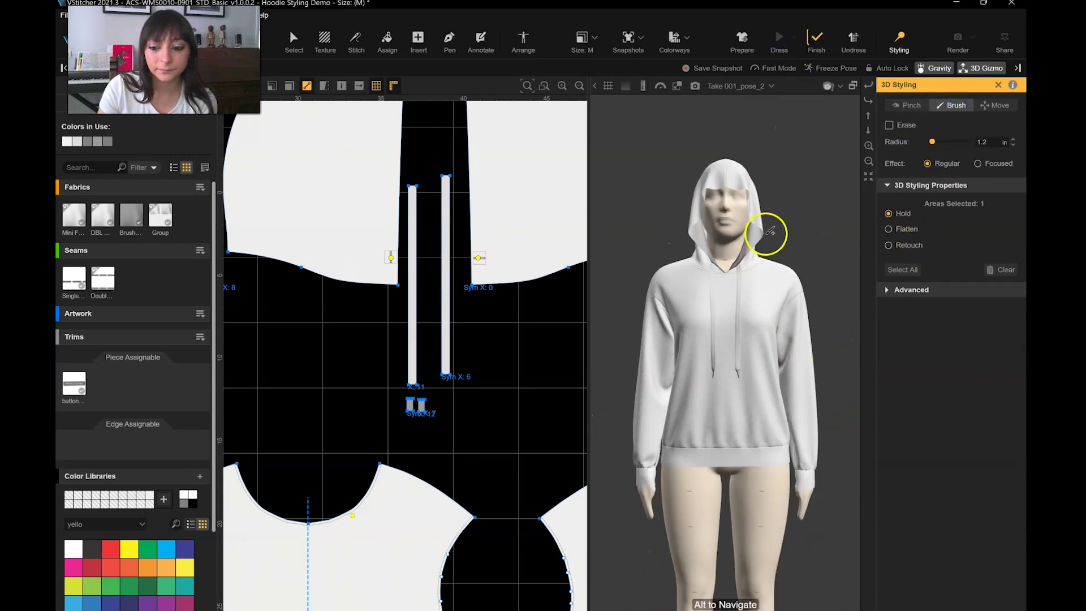
Adjust the body fabric below the avatar's right underarm, re-simulate the garment, and check it from behind and the front
click(662, 365)
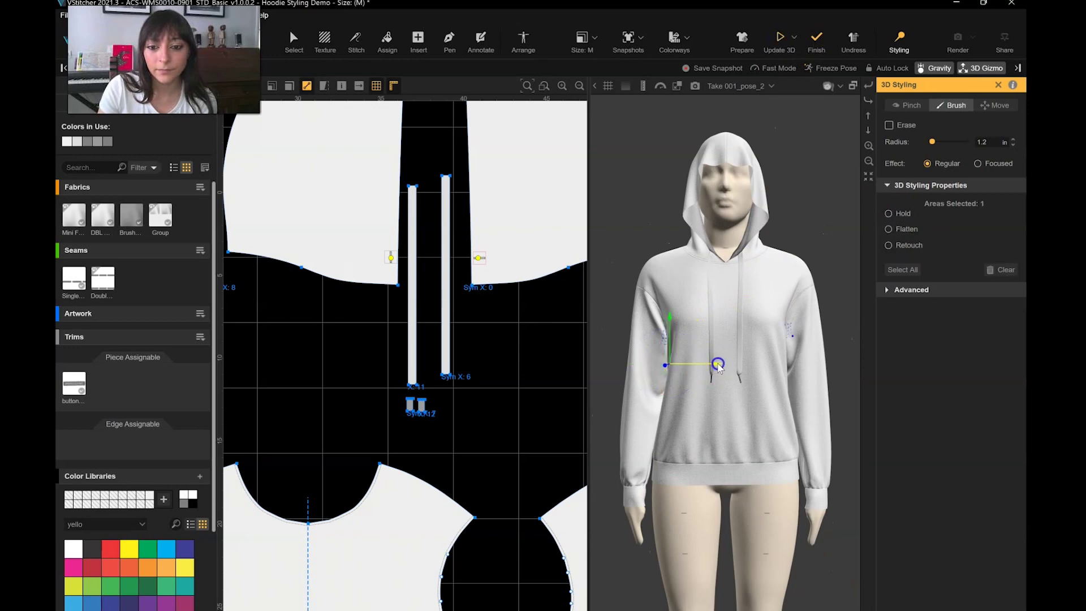
click(641, 428)
click(781, 35)
click(839, 86)
click(847, 128)
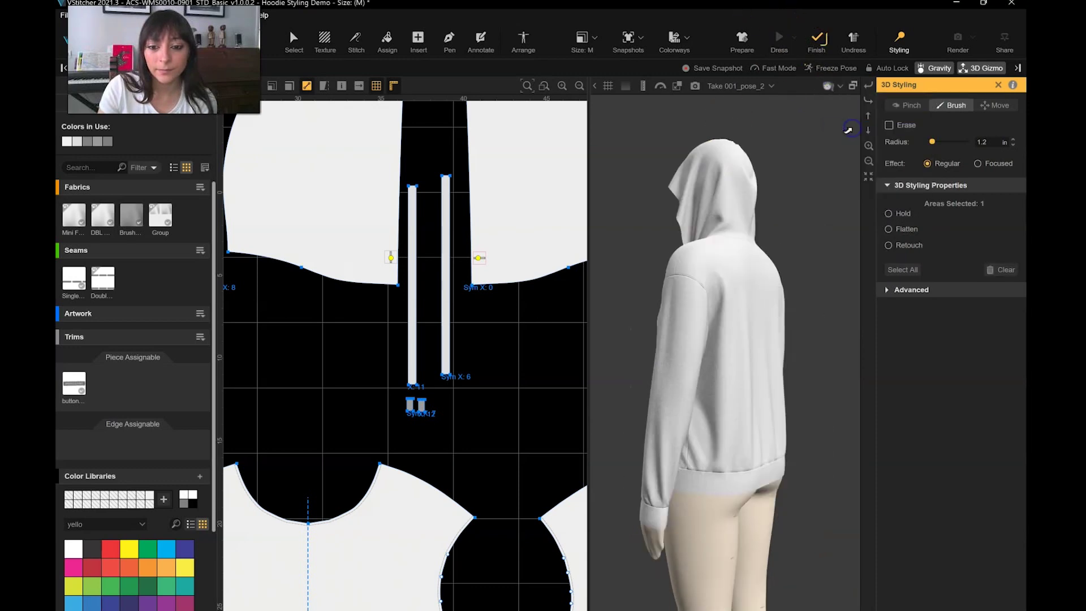
click(828, 85)
click(833, 101)
scroll(727, 133, up, 5)
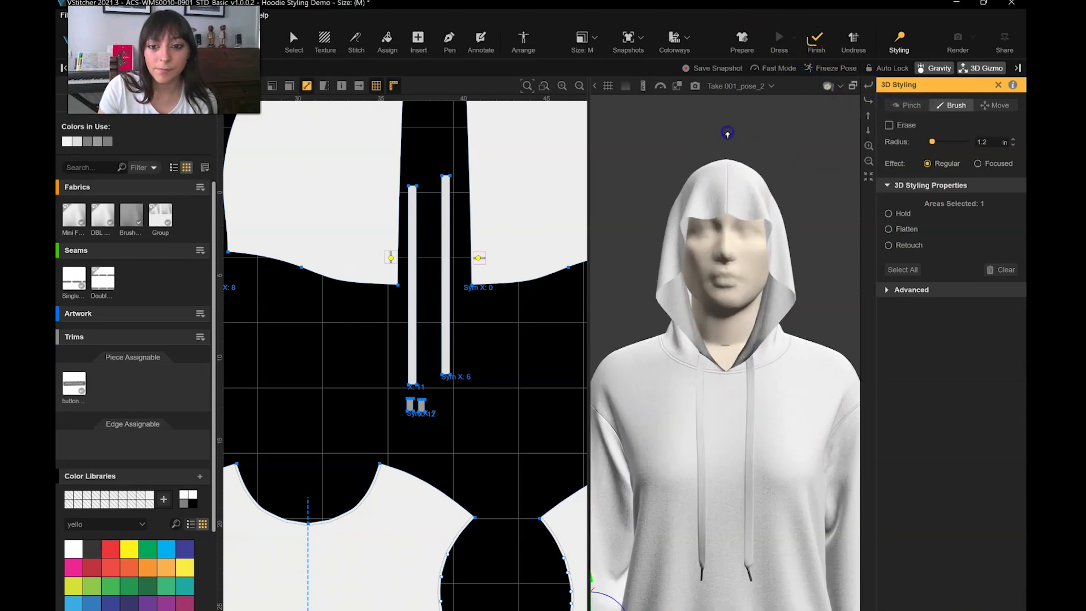
scroll(727, 133, up, 2)
scroll(534, 312, down, 3)
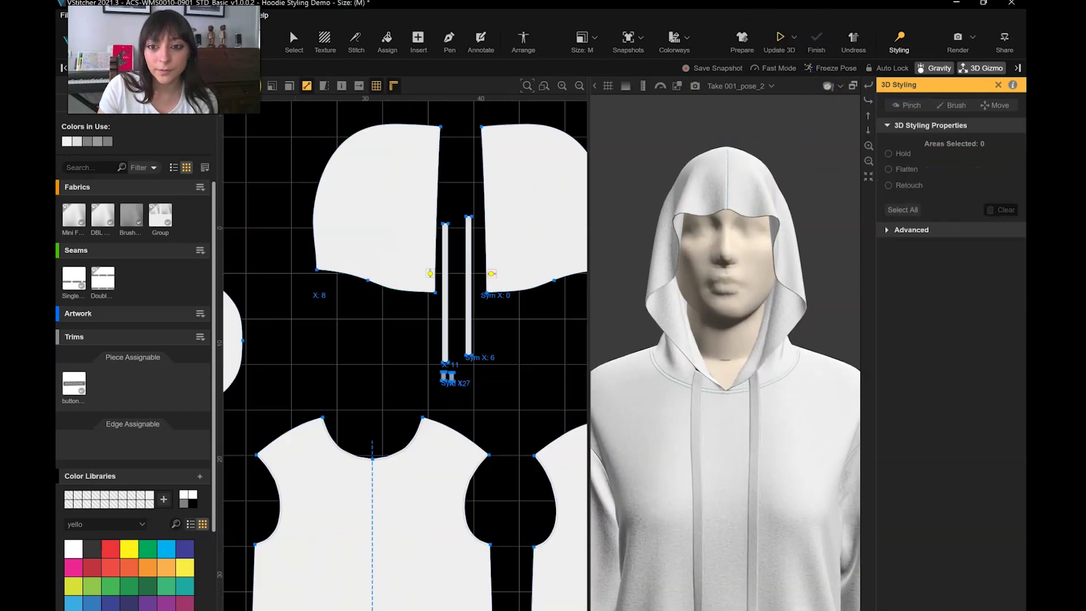
Clone the front opening edge of the hood piece with an offset of -.75 in
click(339, 250)
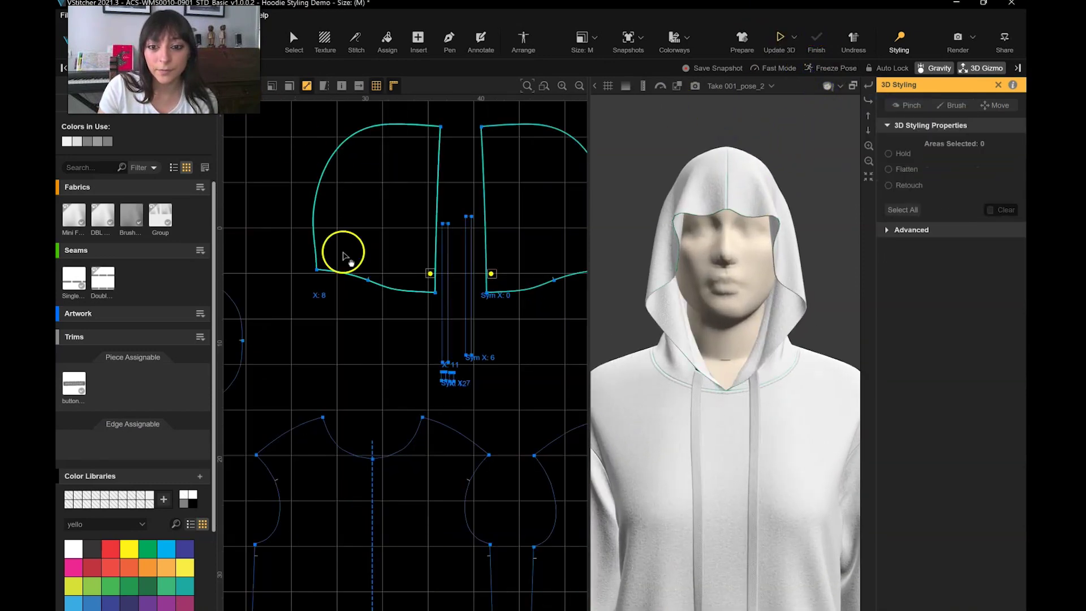
key(Escape)
scroll(419, 181, up, 2)
click(446, 192)
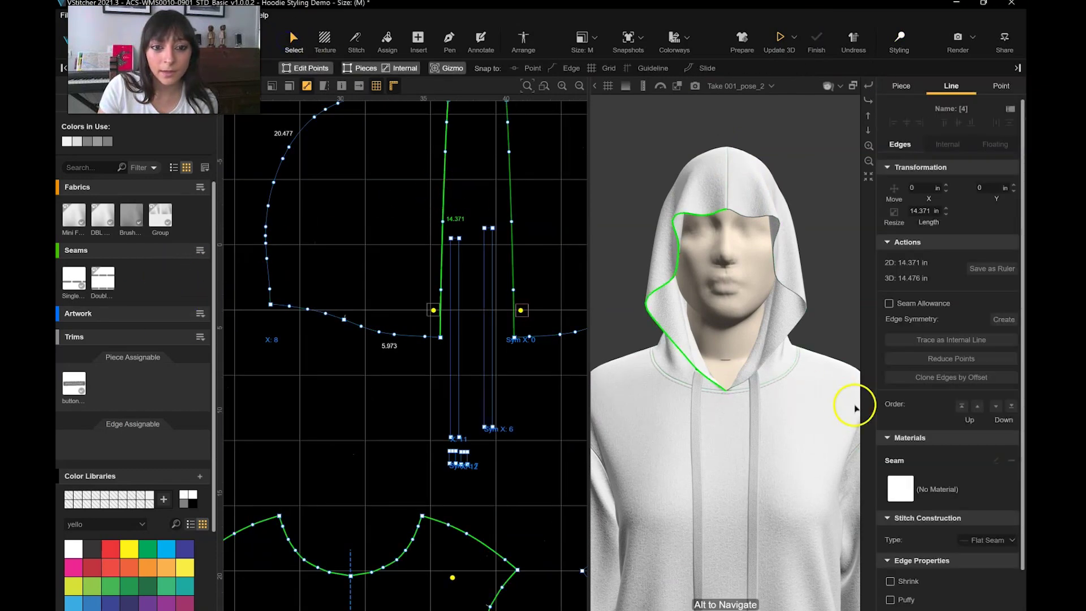
click(951, 377)
click(980, 414)
text(-.75)
click(991, 471)
right_drag(524, 382, 519, 480)
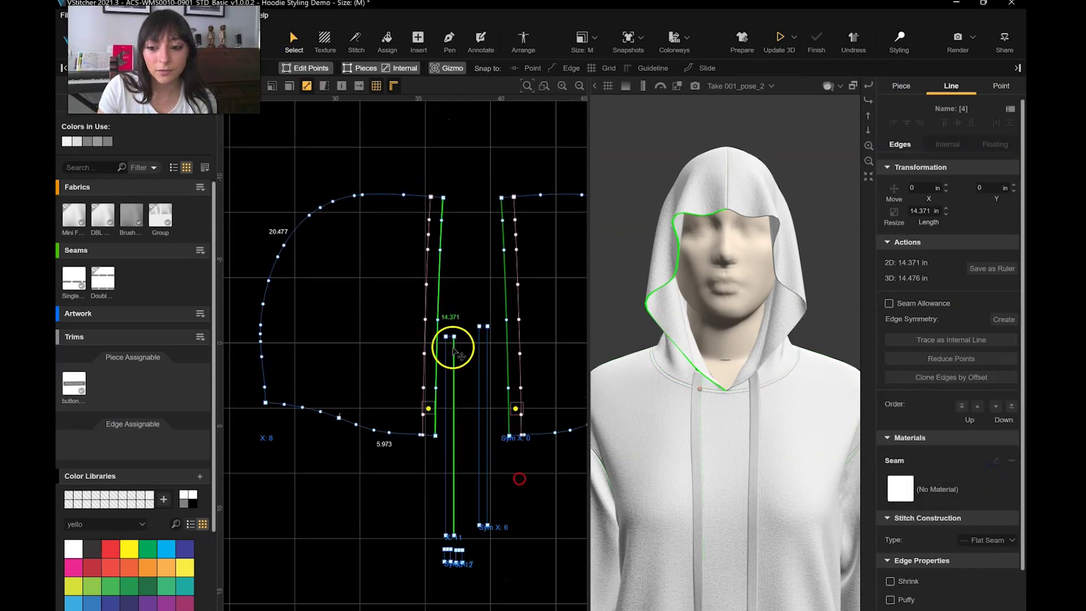
Set the offset line on the hood piece as a cut mark
click(427, 310)
scroll(937, 485, down, 3)
click(913, 487)
Trace the hood's front edge with the Pen tool to close the cut-mark line into a facing band
scroll(481, 226, up, 2)
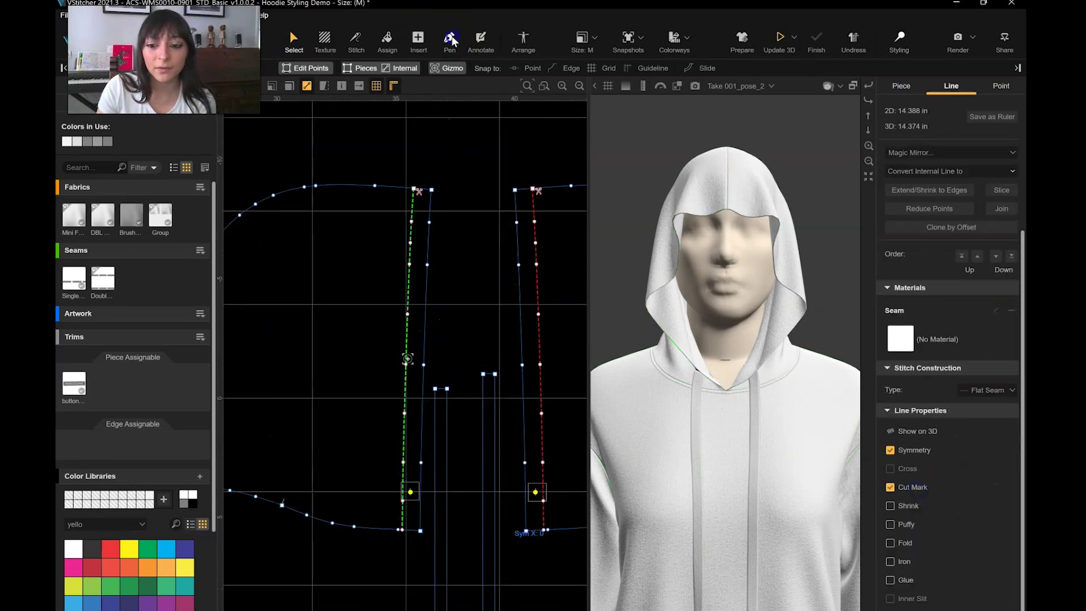
click(985, 68)
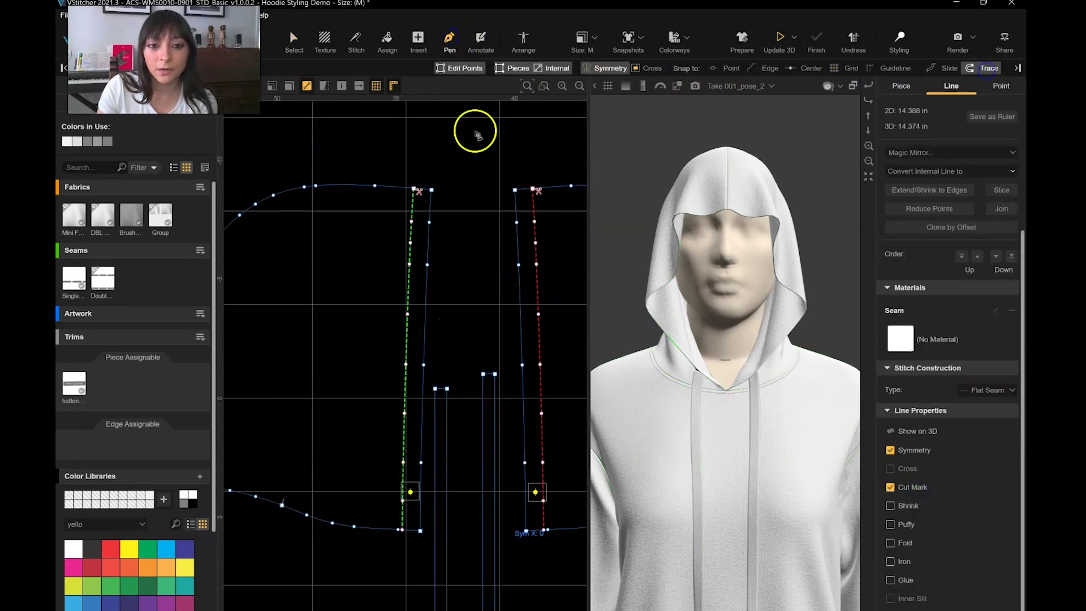
click(430, 188)
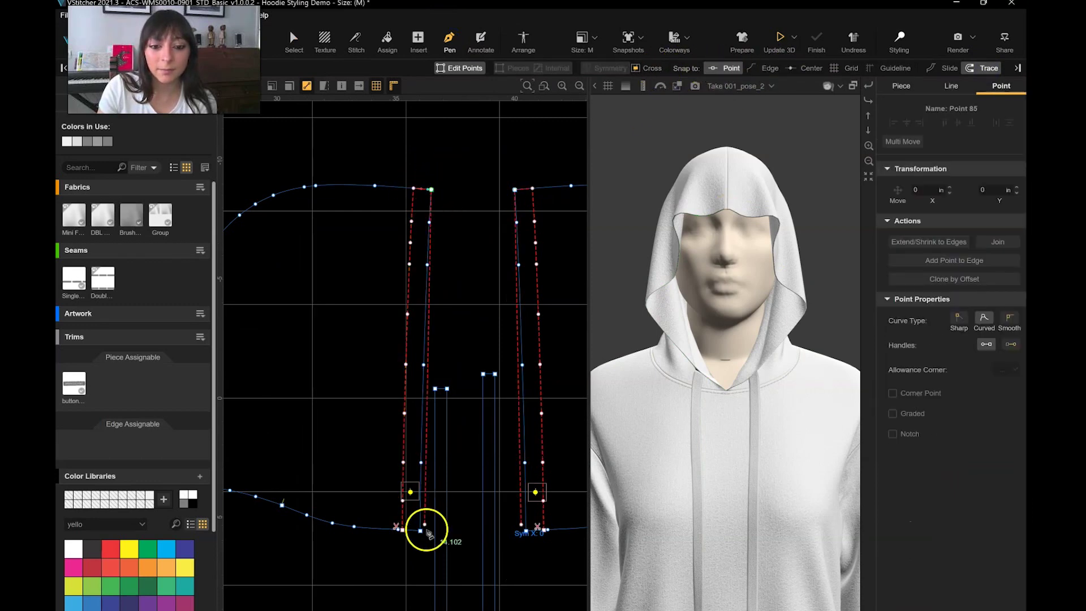
click(403, 528)
scroll(403, 528, up, 5)
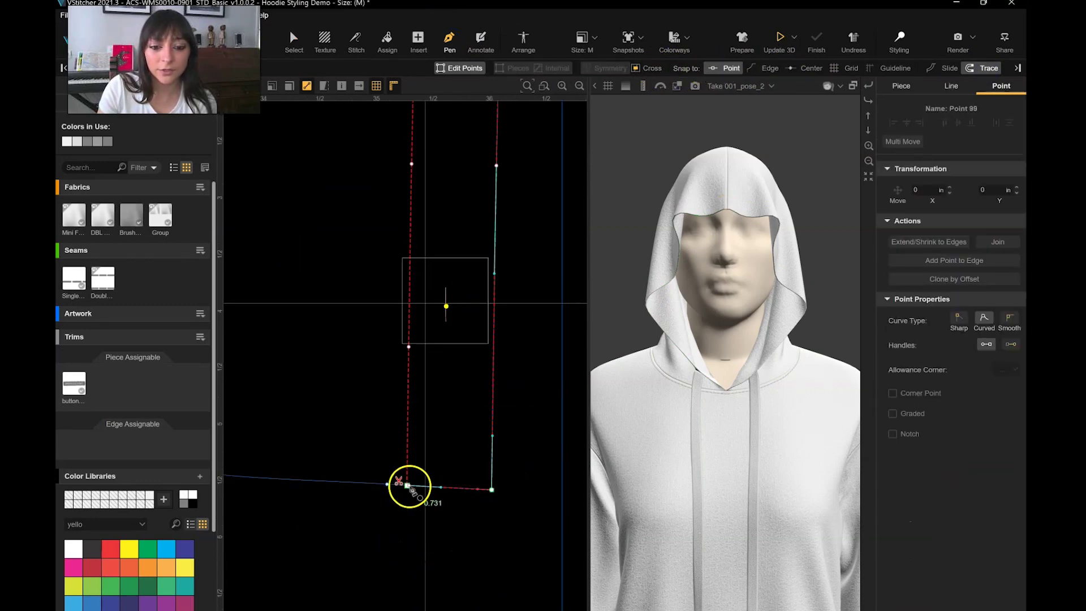
click(293, 38)
scroll(480, 364, down, 5)
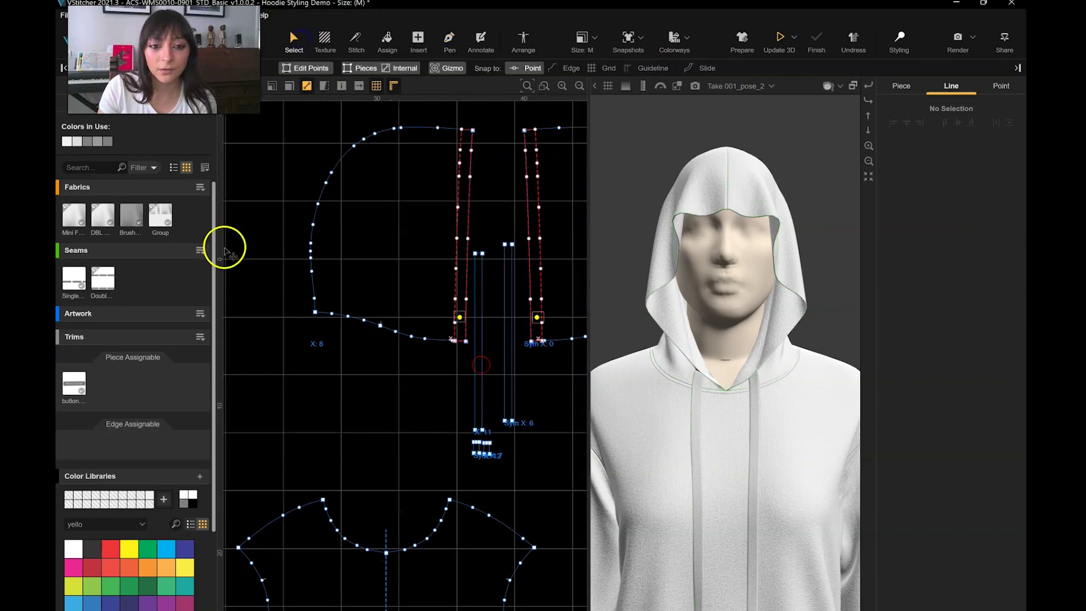
Assign the DBL Mini French Terry fabric to the facing bands on both hood pieces
click(102, 215)
click(387, 39)
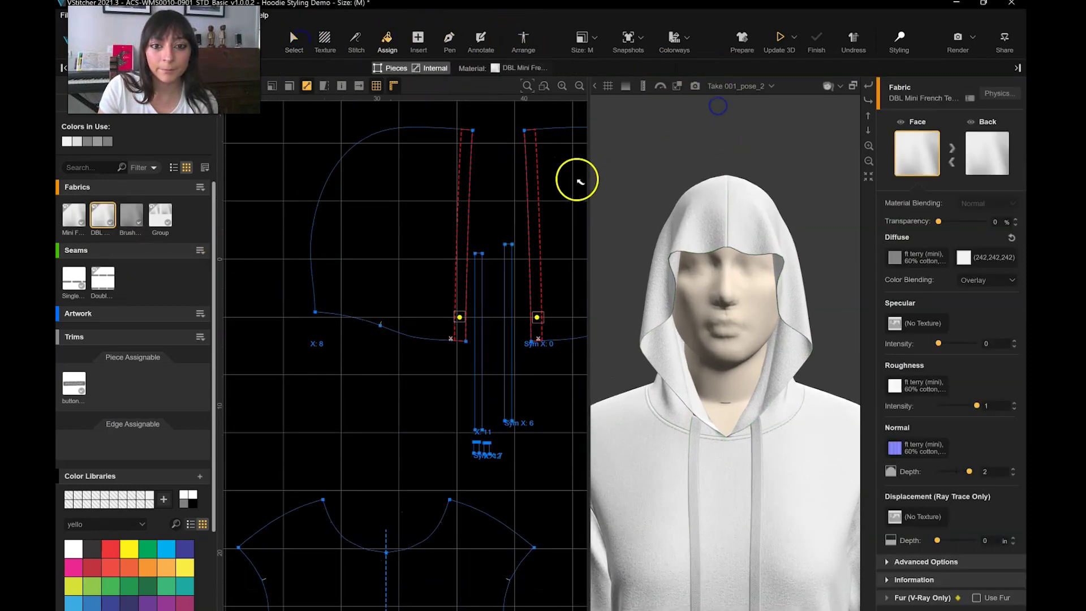
click(465, 189)
click(533, 196)
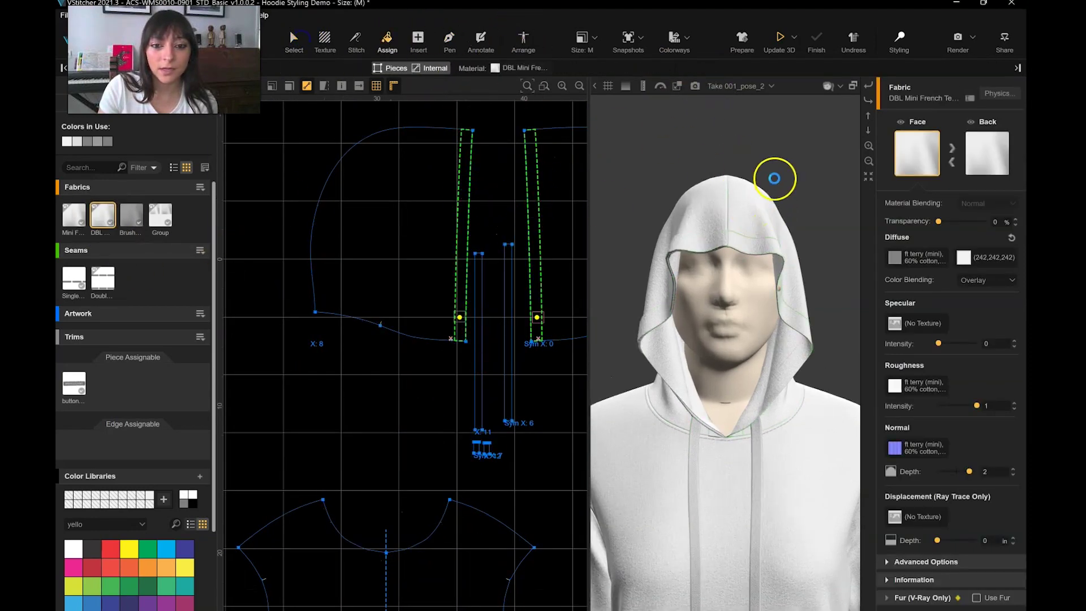
Update the 3D garment with the new hood facing, inspect the opening up close, and finish the simulation
click(780, 39)
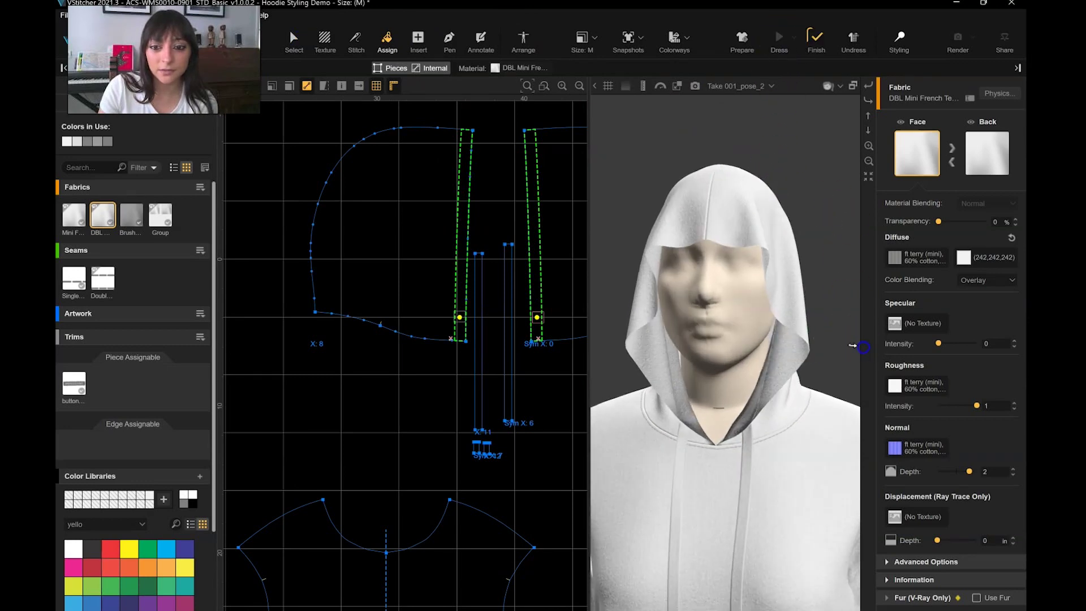
right_drag(842, 342, 837, 341)
scroll(836, 341, up, 2)
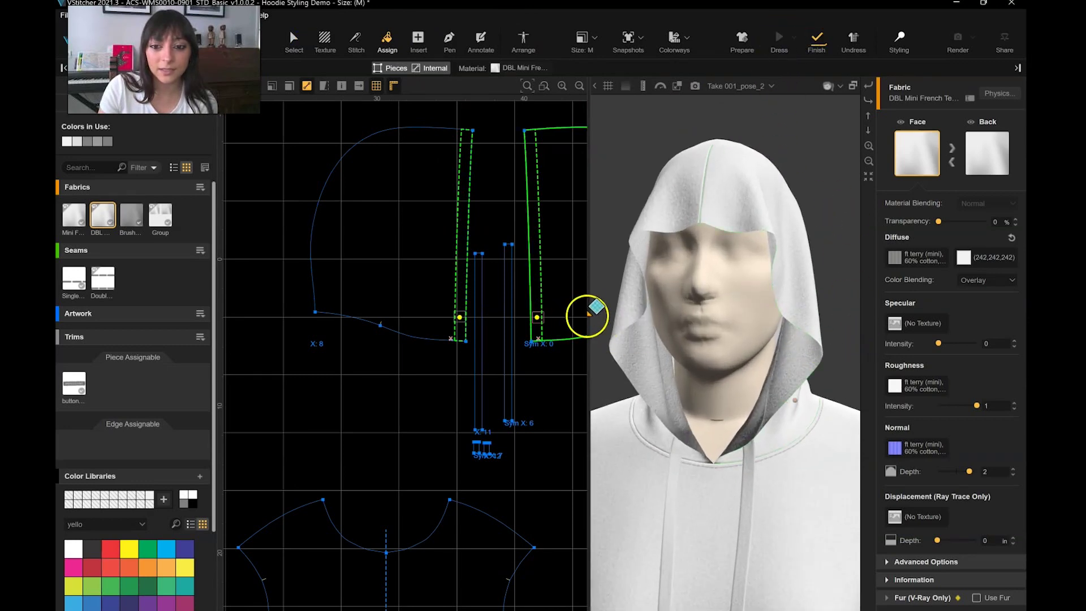
drag(587, 315, 576, 314)
right_drag(518, 395, 435, 418)
click(816, 38)
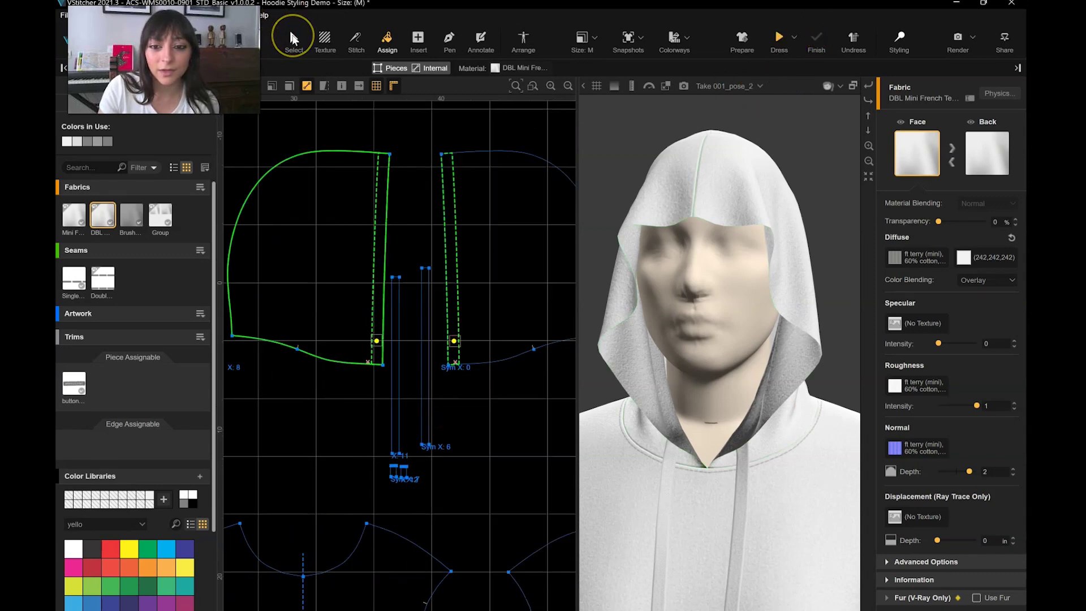
Select the hood facing shape and make its fabric visible on the inside only
click(292, 39)
click(424, 315)
click(726, 215)
click(782, 238)
click(454, 266)
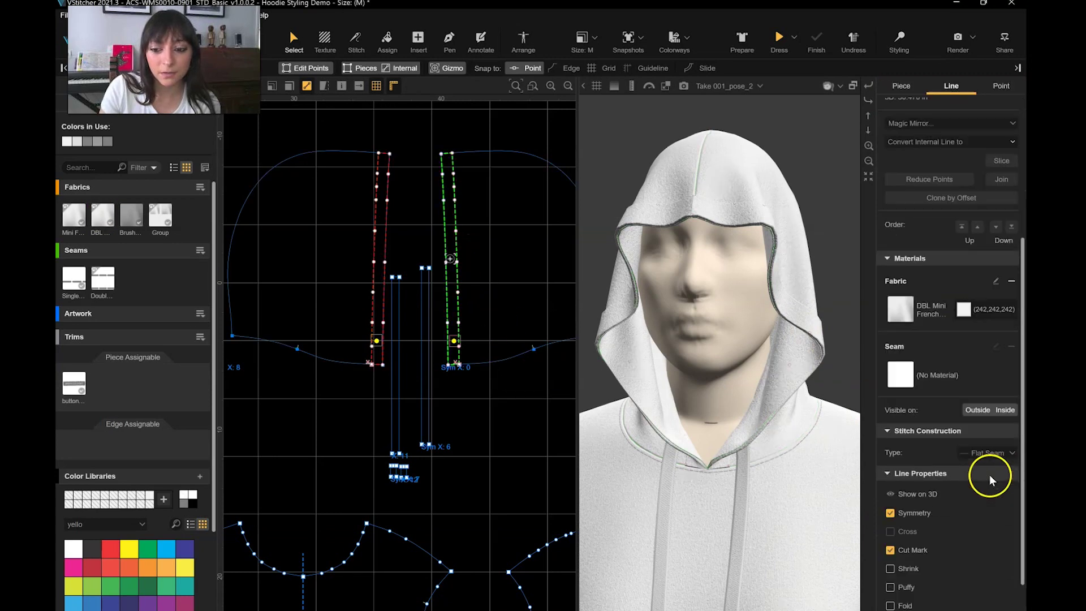
scroll(989, 474, down, 1)
click(977, 367)
click(686, 324)
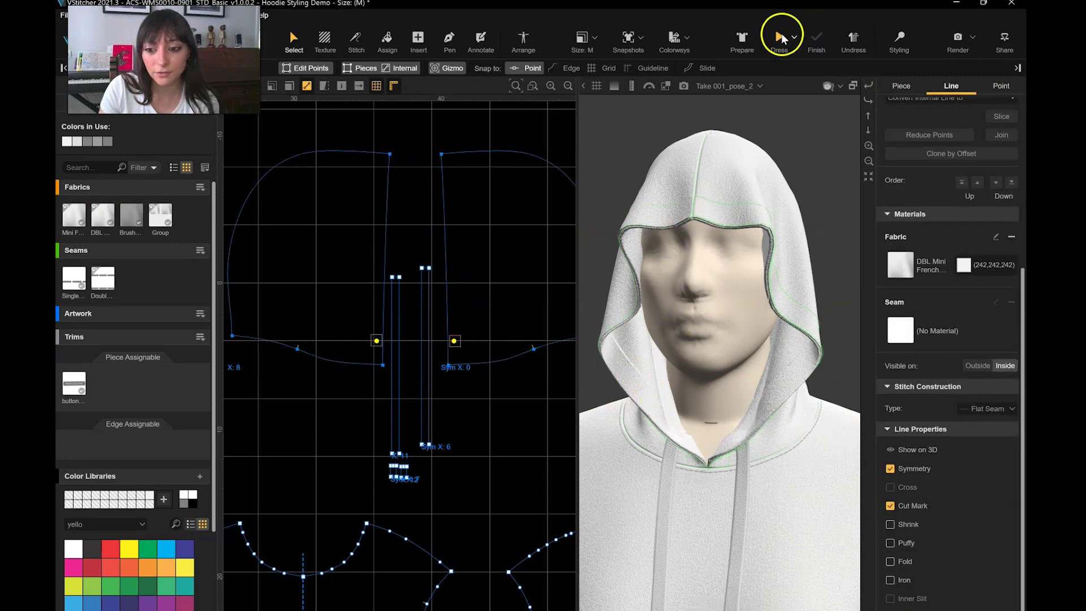
Set the Double Needle seam's offset to 0.8 in on both its face and its back
click(103, 278)
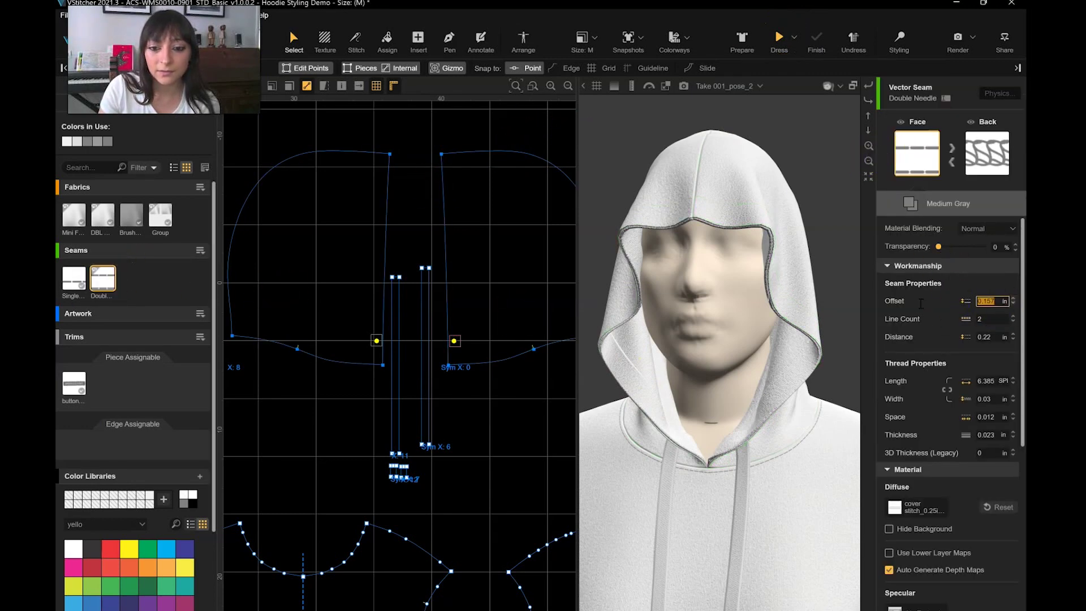
text(0.8)
key(Return)
click(995, 169)
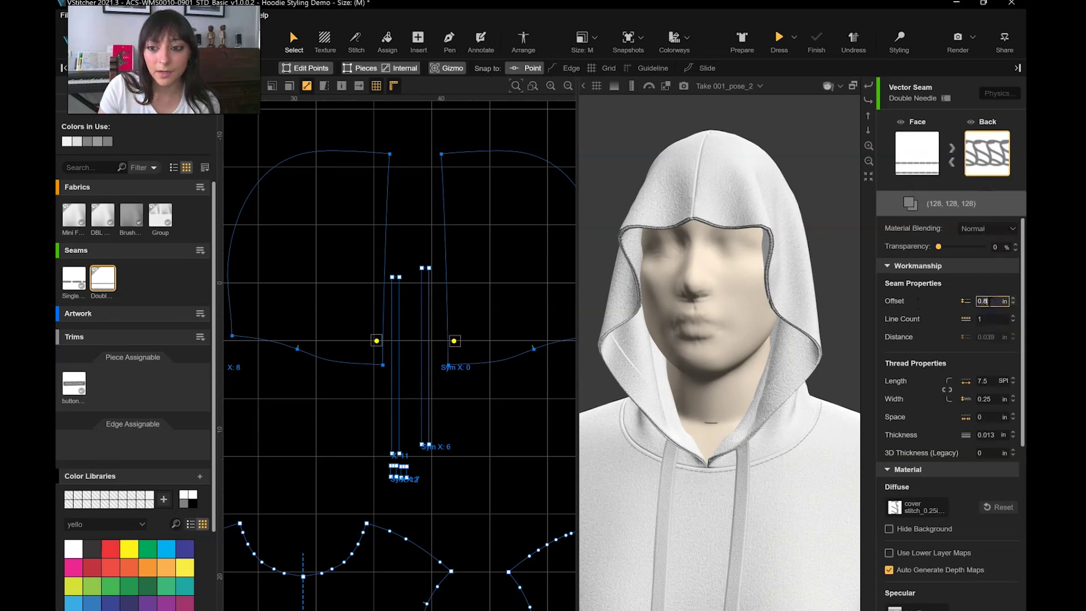
Assign the Double Needle seam to the hood's front edge and inspect the stitching on the 3D hoodie
click(387, 39)
click(389, 181)
click(294, 38)
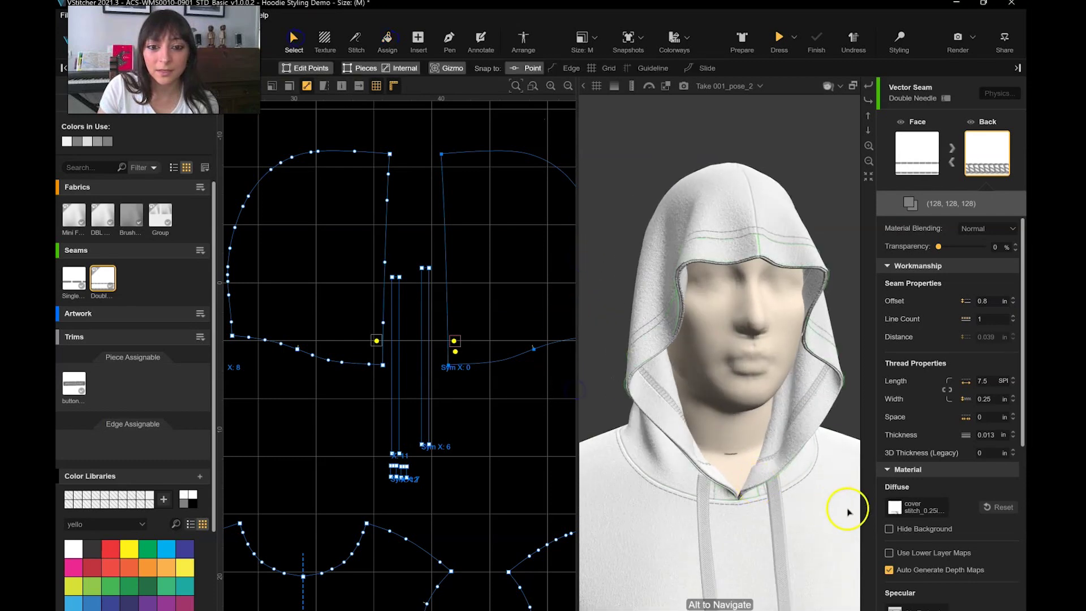
scroll(847, 455, down, 3)
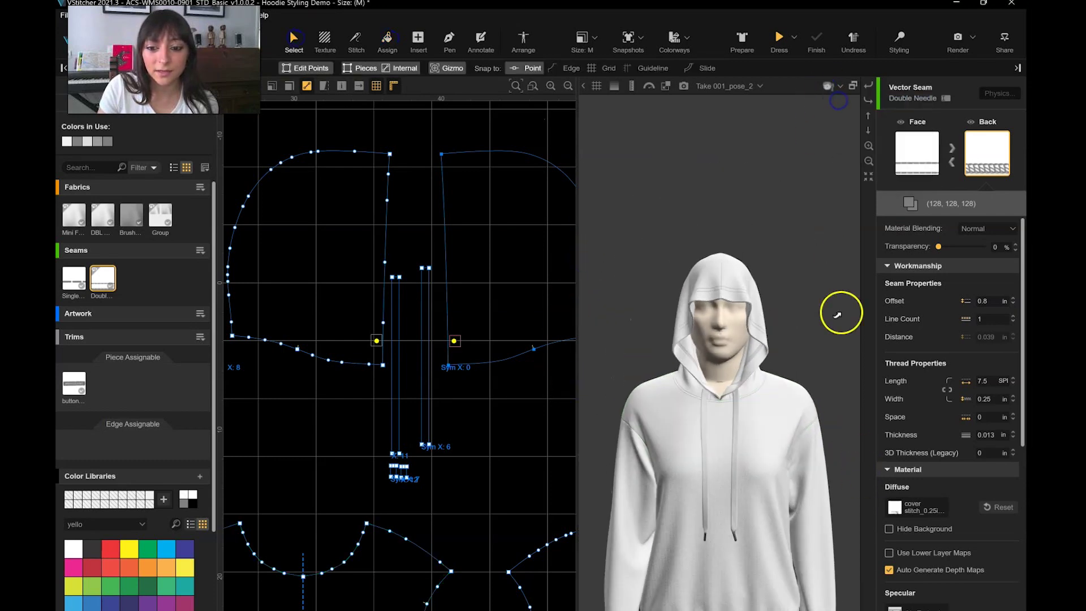
mouse_move(820, 352)
right_down()
mouse_move(902, 356)
mouse_move(809, 342)
right_up()
right_click(685, 330)
right_drag(686, 329, 737, 247)
Brush a 3D styling area over the hood's front and crown, adjust its drape, and finish the simulation from the front view
click(896, 40)
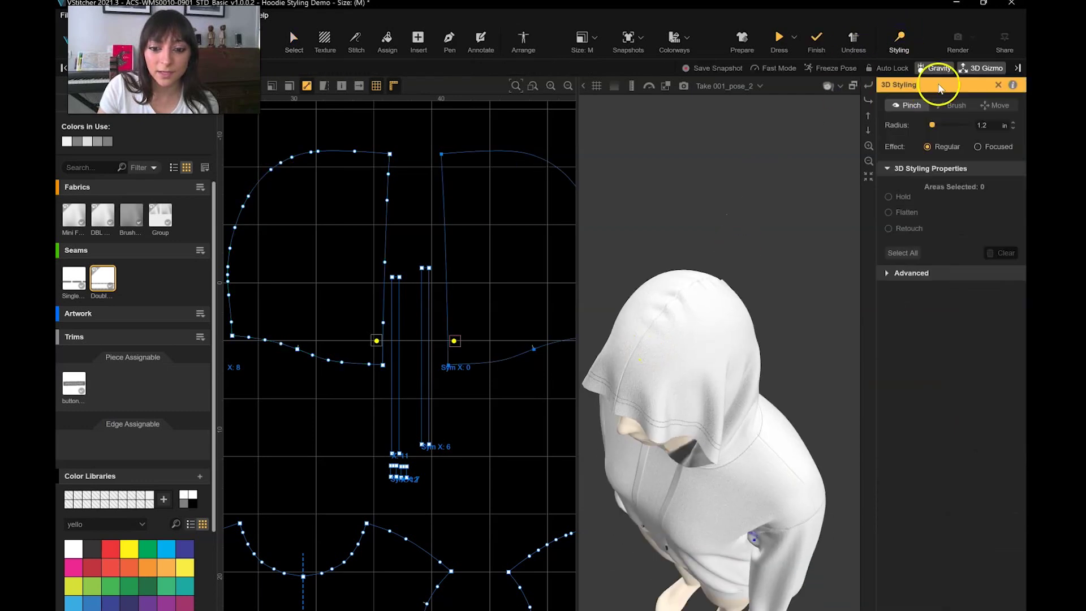
click(952, 105)
drag(624, 383, 628, 374)
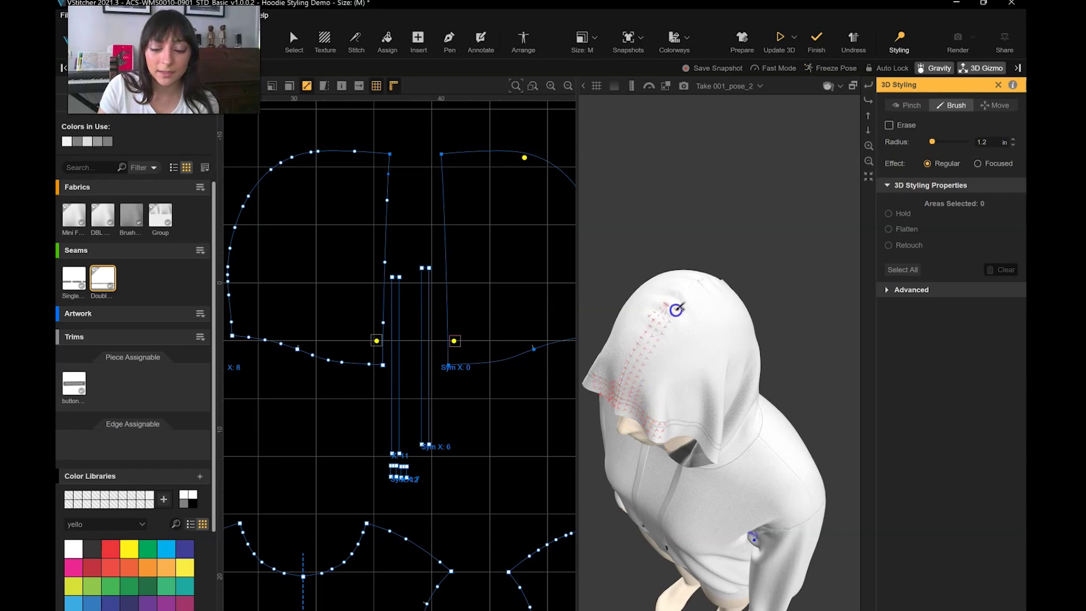
drag(681, 306, 698, 294)
mouse_move(796, 394)
right_down()
mouse_move(770, 213)
mouse_move(801, 235)
right_up()
drag(641, 343, 655, 341)
mouse_move(763, 314)
mouse_down()
mouse_move(699, 341)
mouse_move(710, 340)
mouse_up()
click(832, 87)
click(849, 100)
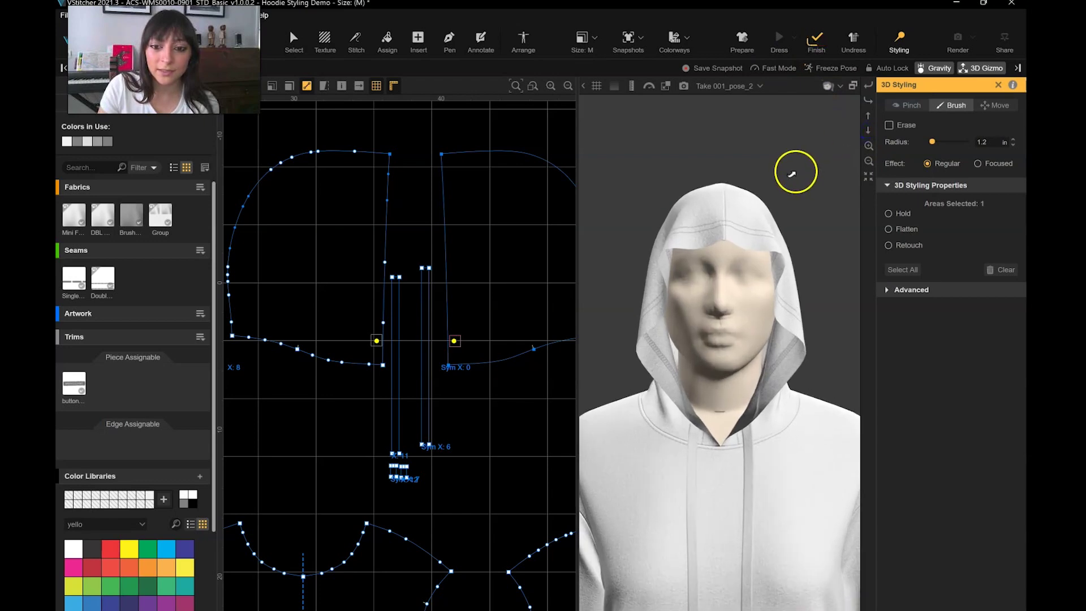
click(813, 36)
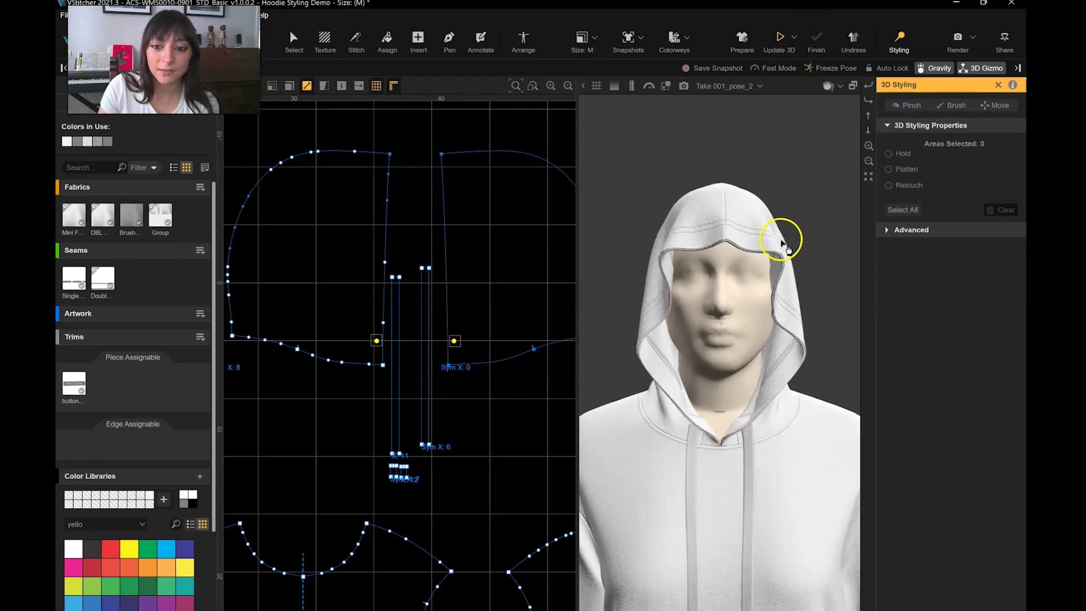
Brush-select one side edge of the hood opening in 3D Styling, pull it outward, and update the garment
click(900, 37)
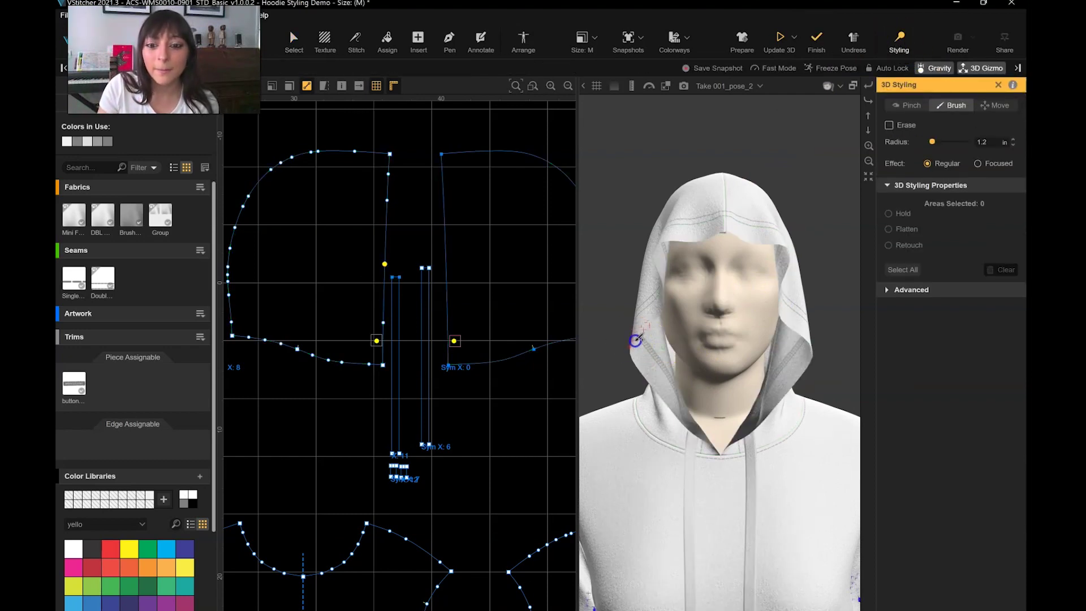
click(633, 344)
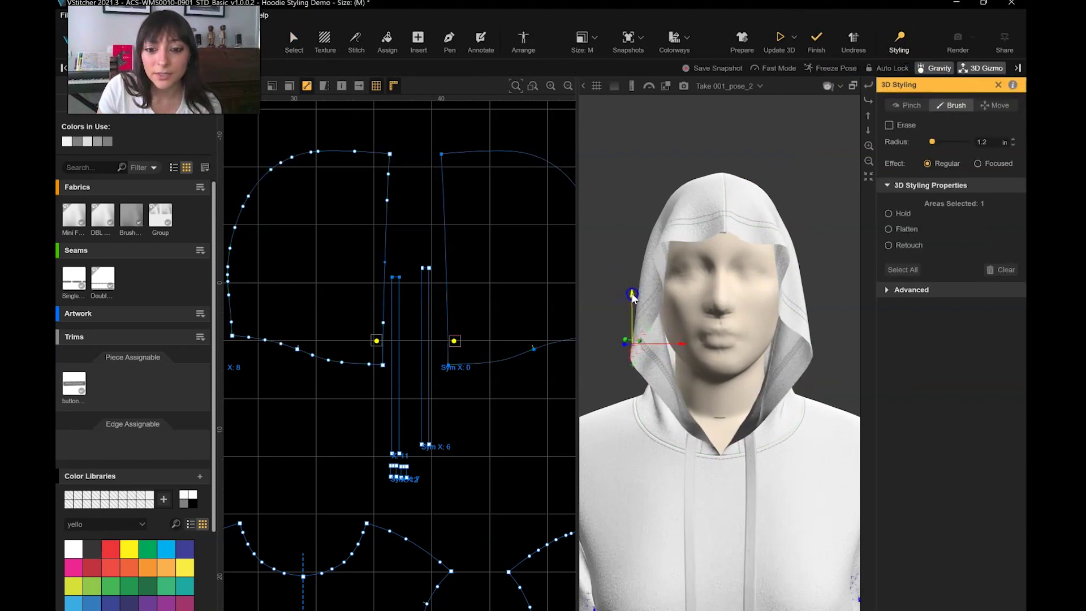
mouse_move(682, 340)
mouse_down()
mouse_move(669, 348)
mouse_move(672, 338)
mouse_up()
click(677, 324)
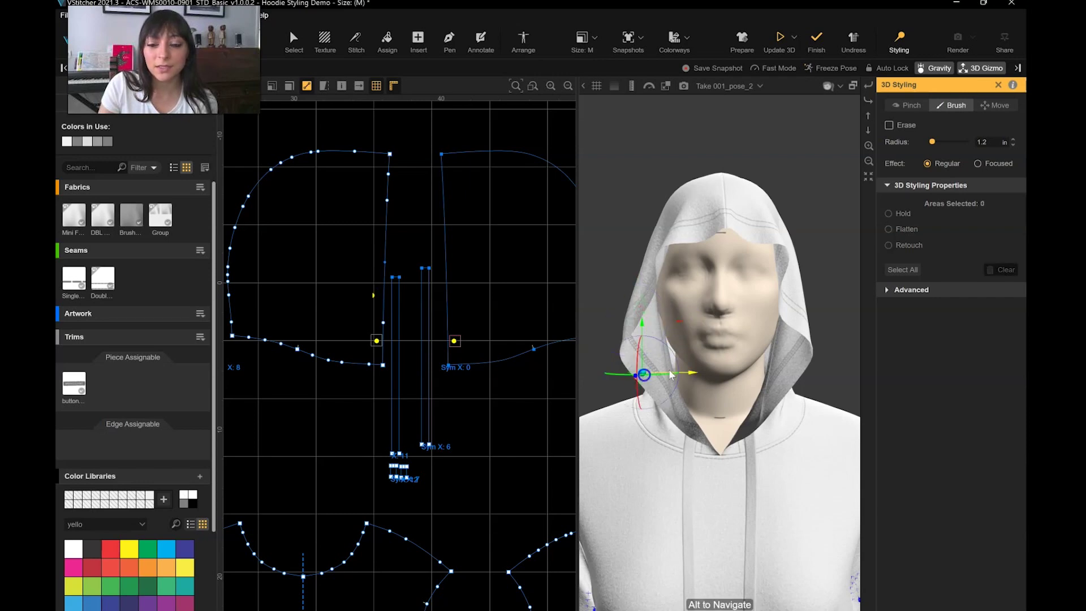
click(794, 38)
click(779, 38)
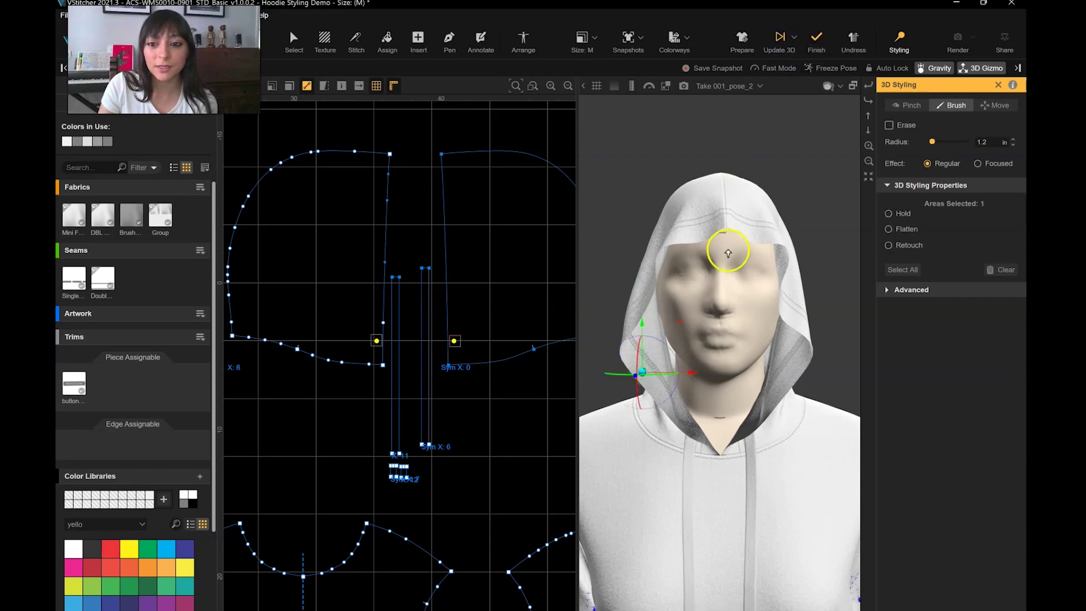
Apply Hold to one side edge of the hood opening, pull the opposite edge outward with Hold, and update the simulation
click(625, 338)
click(899, 215)
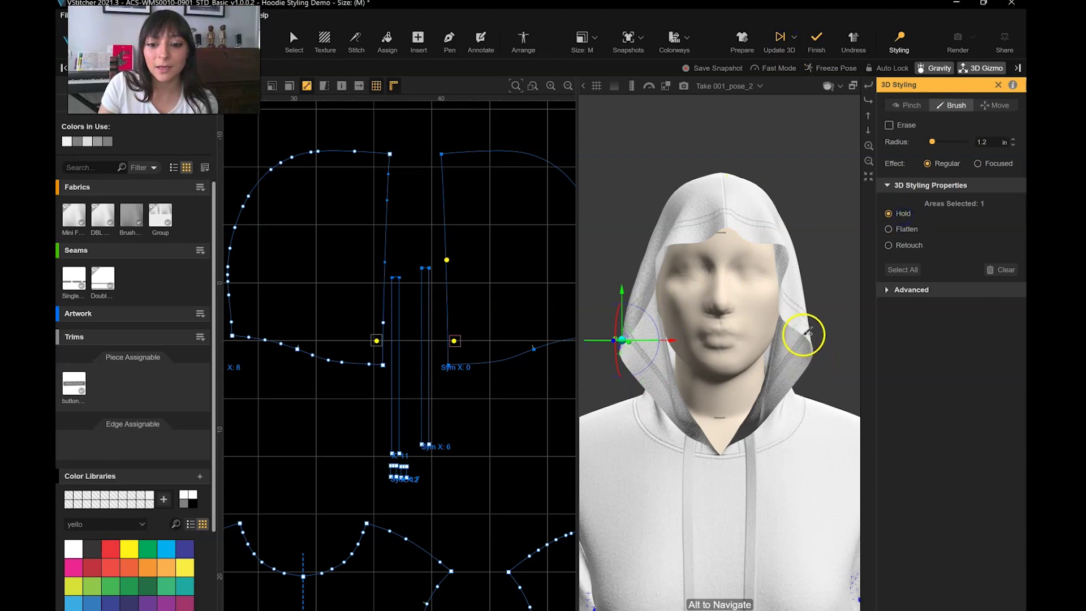
drag(795, 324, 867, 343)
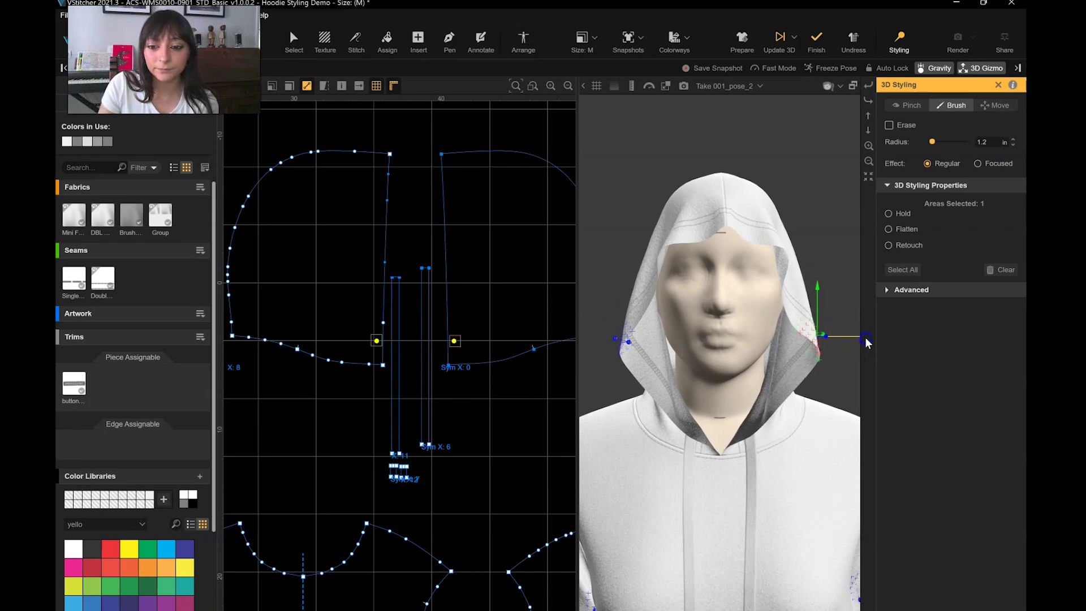
click(902, 213)
click(780, 43)
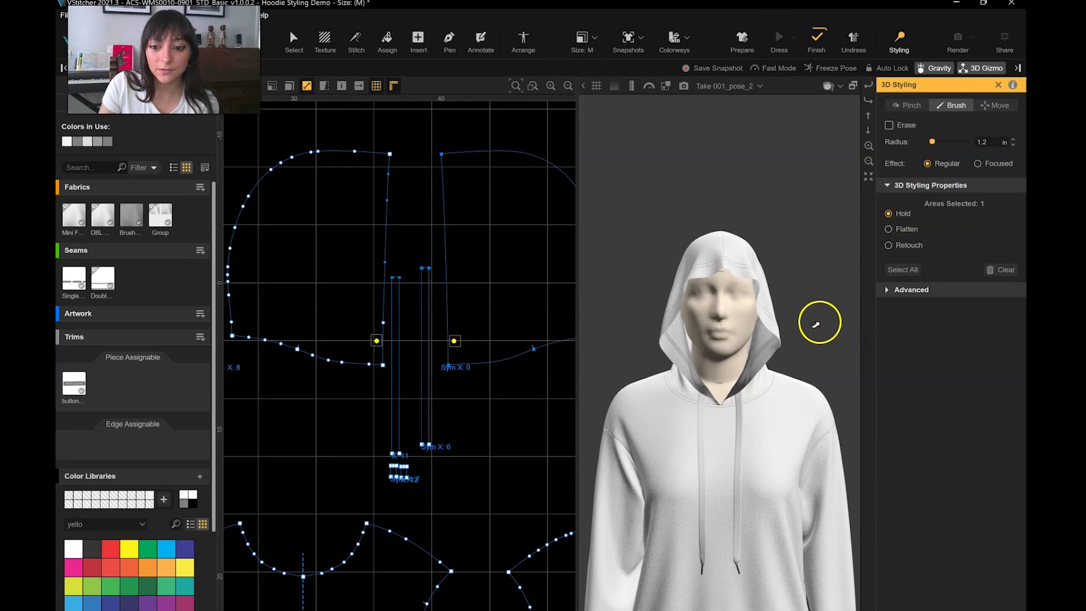
Brush along the hood's centre-back seam, retouch the area to 93%, and re-simulate the garment, checking it from behind
right_drag(817, 344, 859, 362)
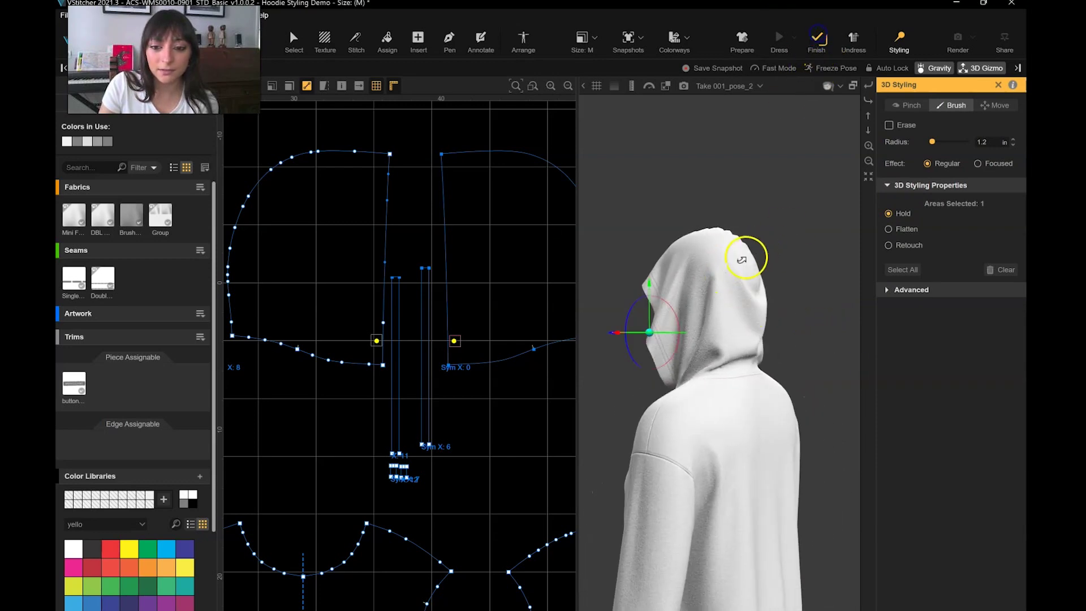
right_drag(708, 271, 762, 192)
click(955, 106)
scroll(704, 282, up, 2)
drag(692, 296, 673, 262)
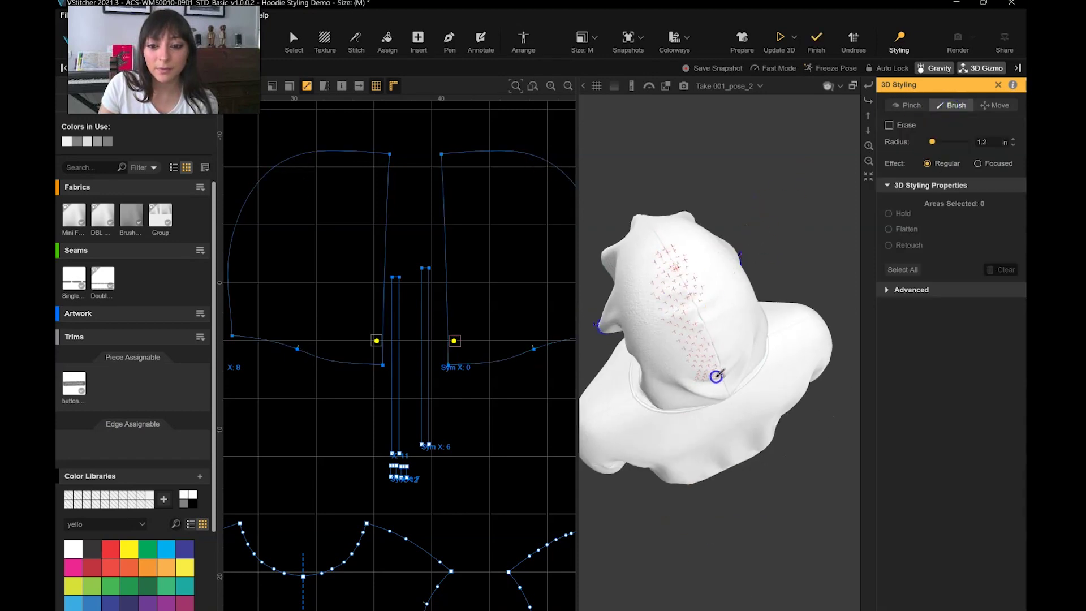
drag(720, 371, 720, 371)
click(919, 245)
text(93)
click(773, 42)
click(774, 40)
click(827, 98)
click(840, 127)
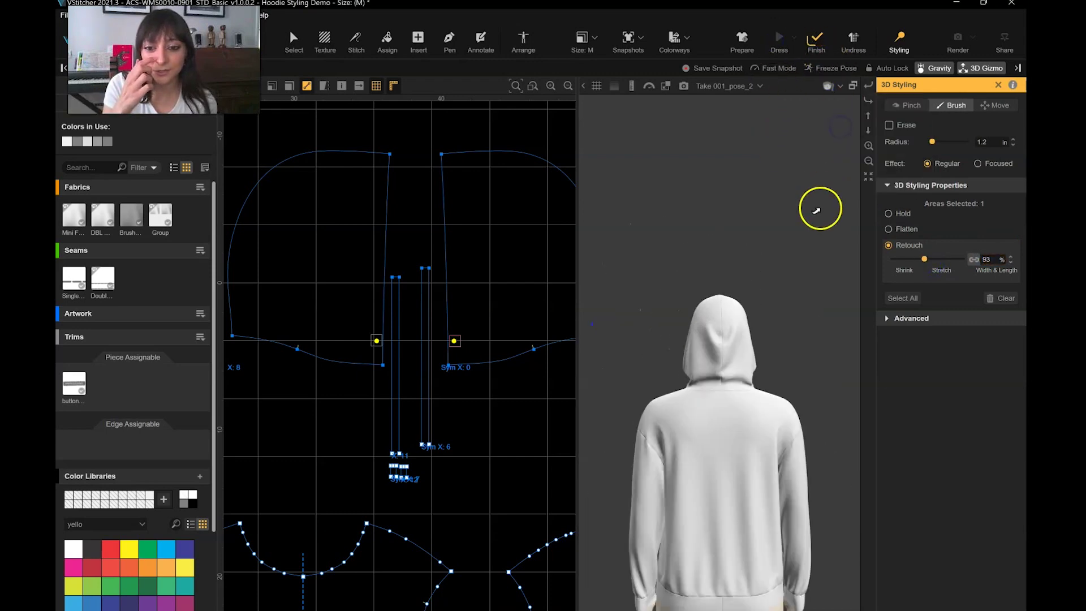
Brush the upper back of the hood, retouch the area to 97%, then re-simulate and finish, checking the side and front views
click(868, 131)
scroll(813, 206, up, 5)
drag(720, 196, 724, 269)
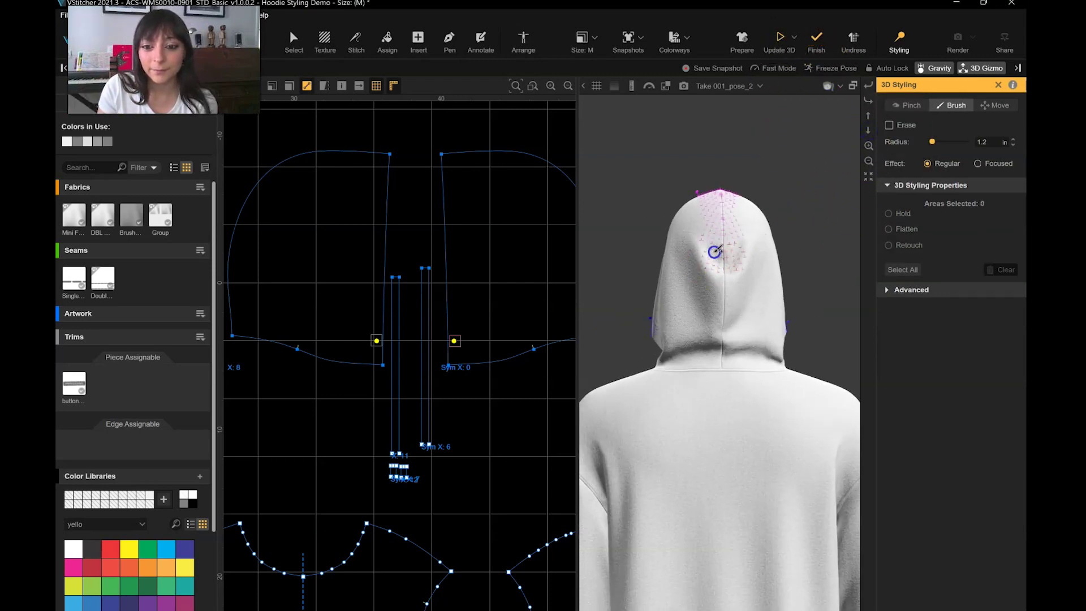
click(748, 254)
click(887, 244)
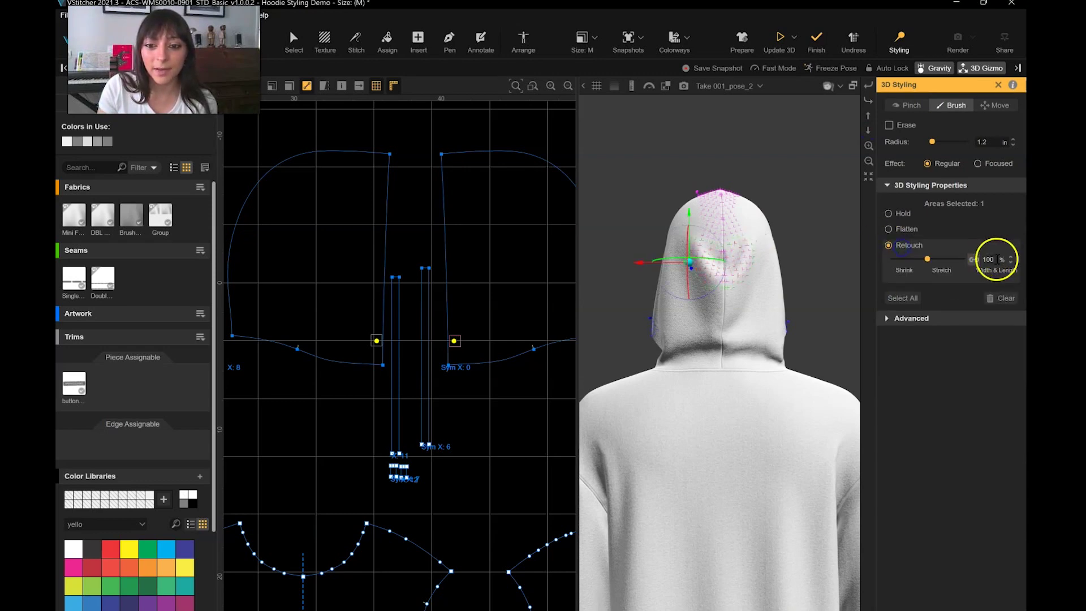
click(778, 36)
click(827, 86)
click(842, 114)
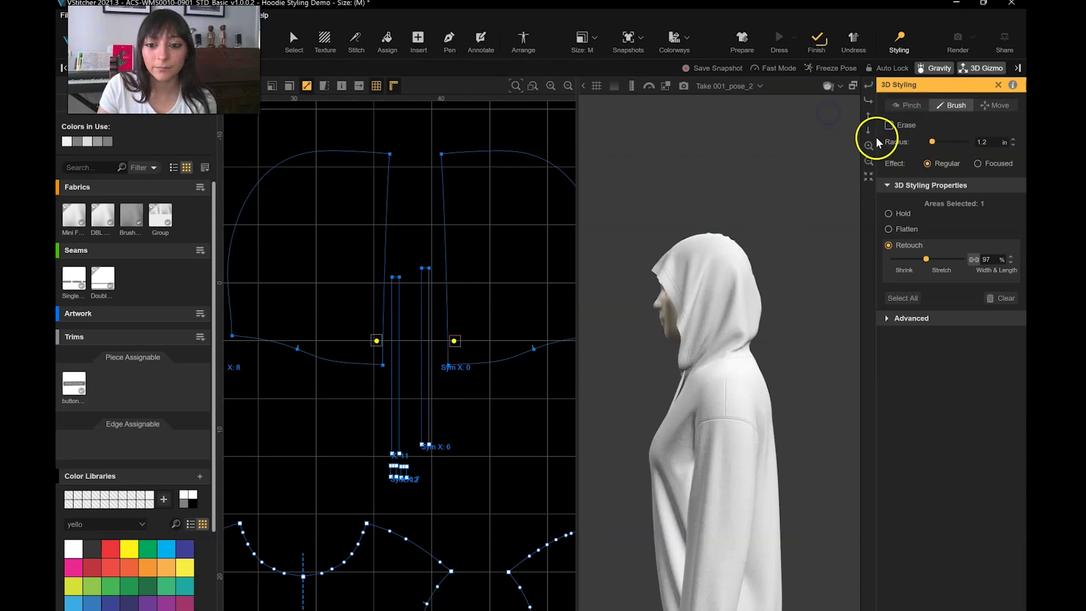
click(827, 86)
click(829, 100)
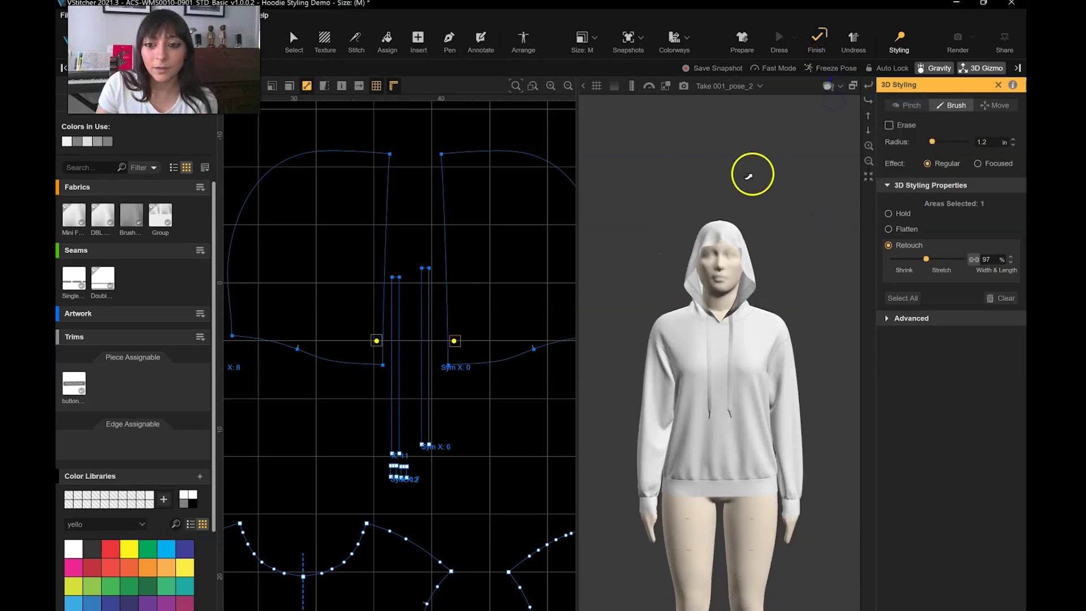
click(784, 173)
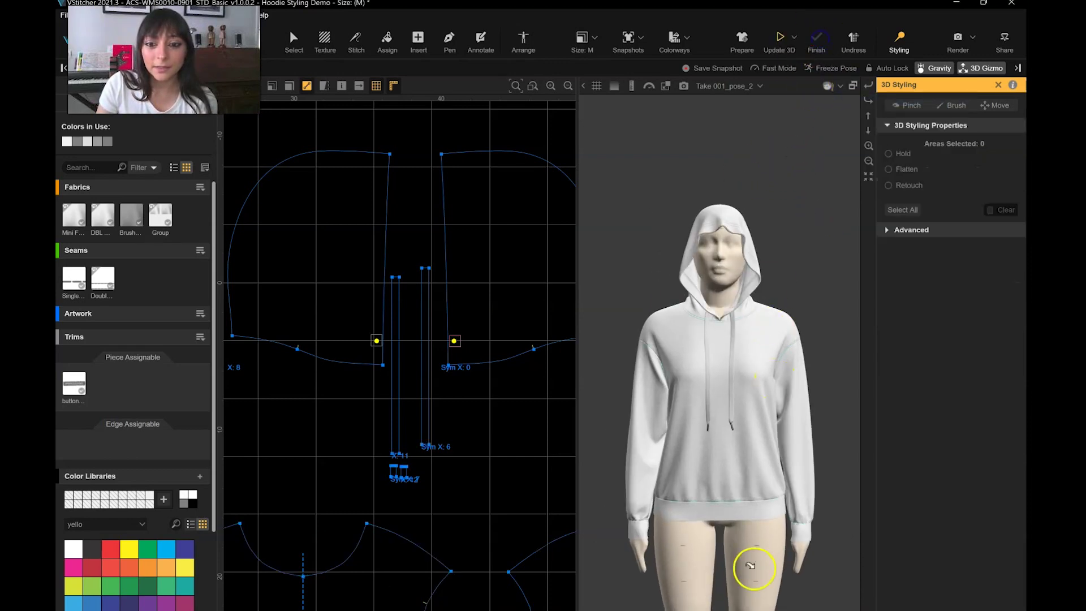
Brush-select one sleeve cuff, raise it along the wrist, and update the simulation
click(953, 105)
click(638, 491)
drag(640, 446, 640, 448)
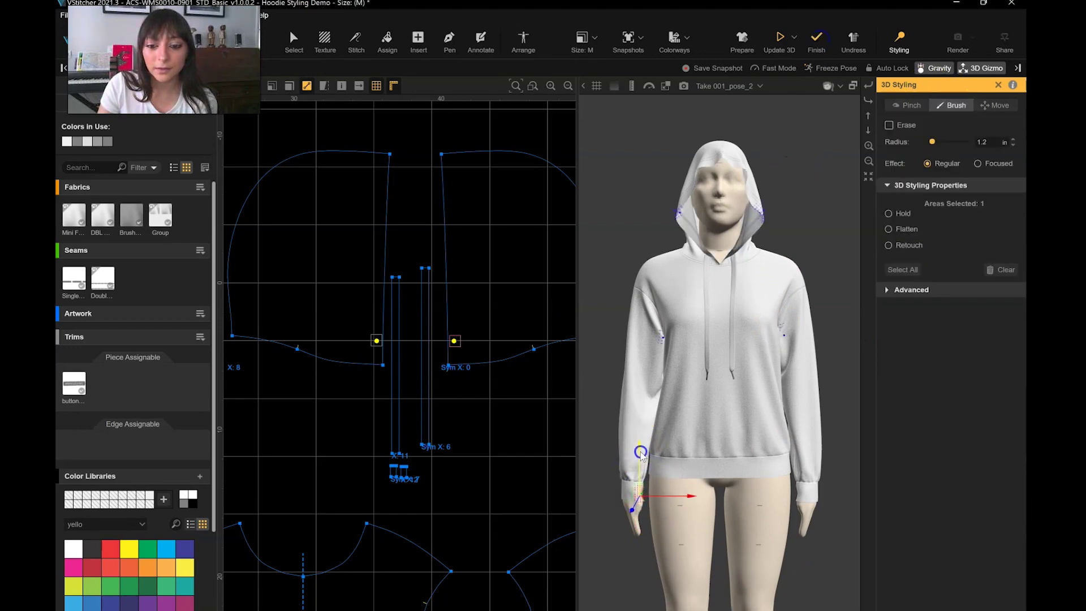
click(779, 38)
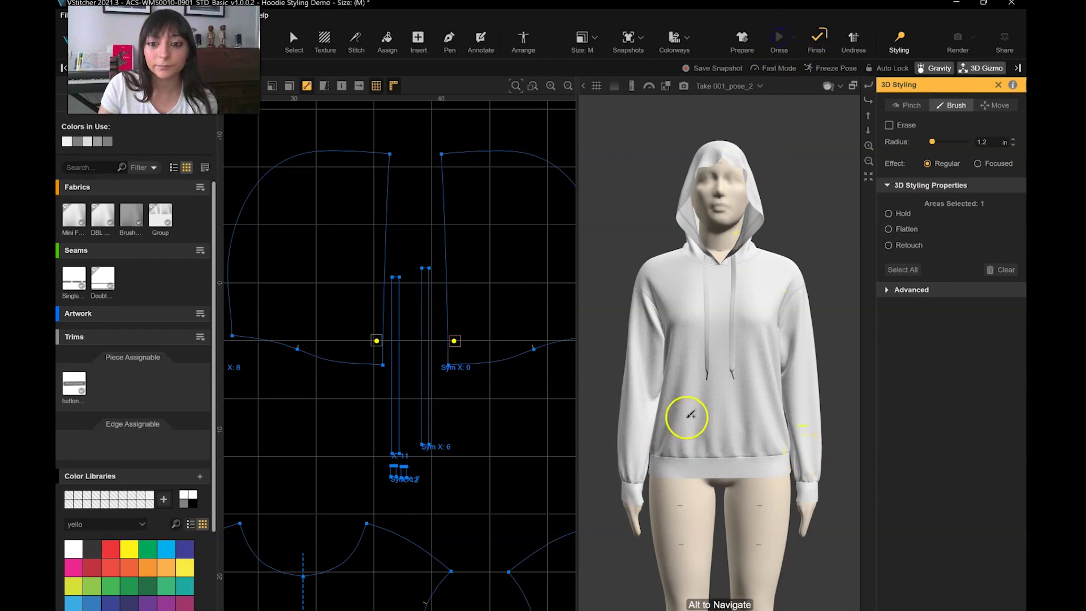
Brush-select the area where the sleeve meets the body's side, re-simulate the hoodie, and finish the simulation
click(660, 368)
click(791, 37)
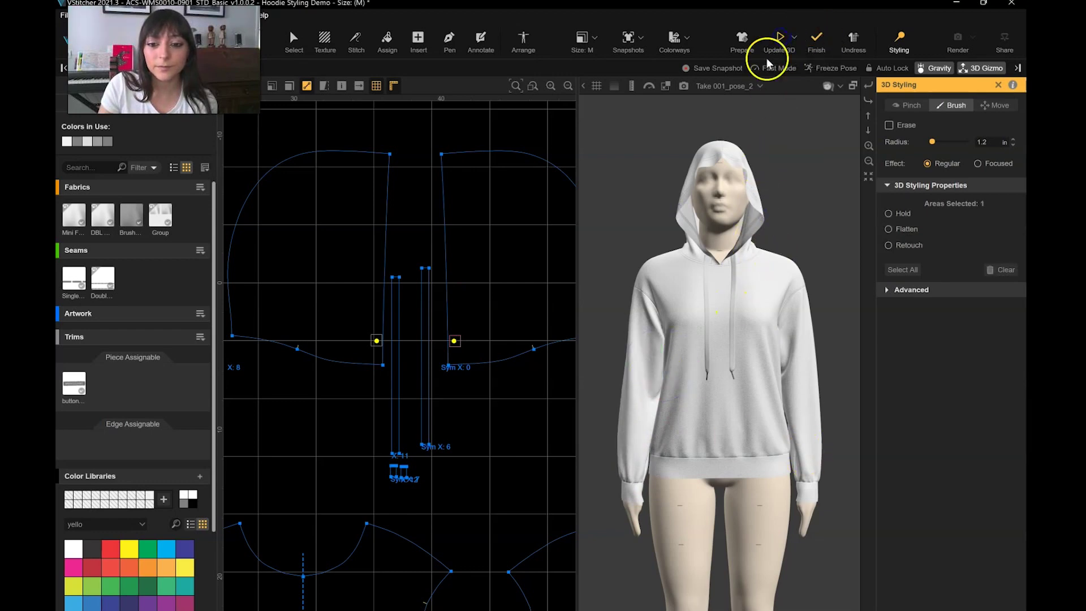
middle_drag(742, 99, 734, 133)
scroll(751, 140, up, 4)
scroll(733, 115, down, 3)
scroll(734, 133, up, 4)
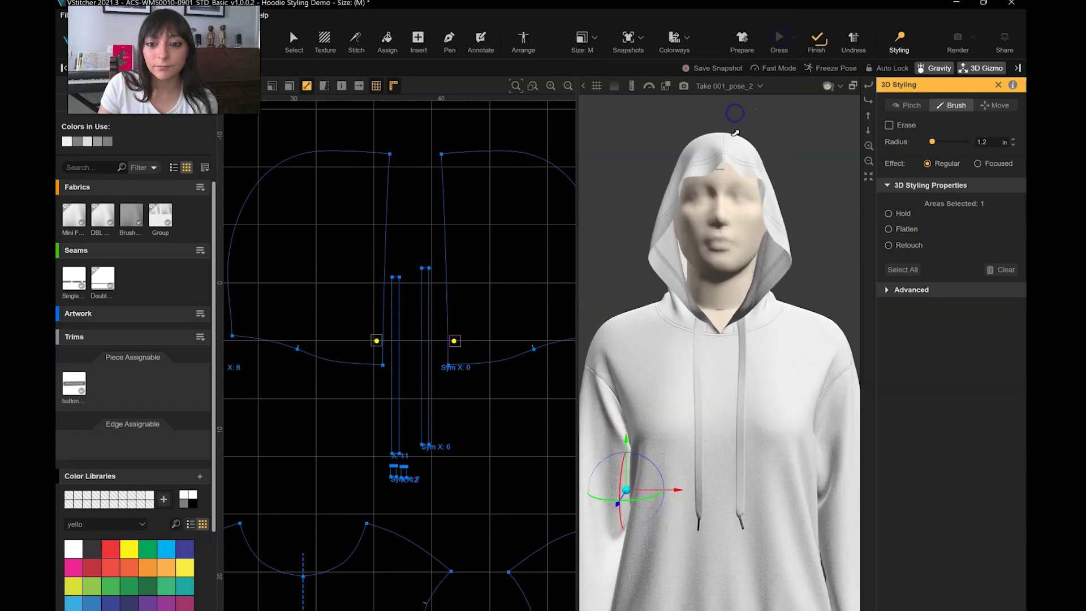
click(818, 39)
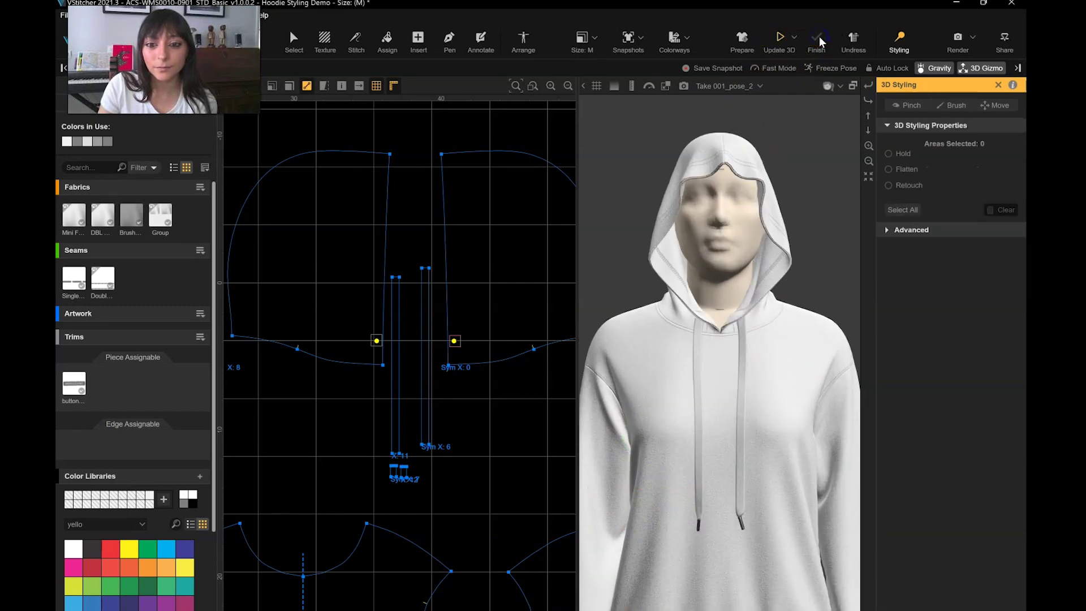
Restart the simulation, brush-select the hood's front peak above the forehead, and adjust its height
click(780, 40)
scroll(741, 120, up, 5)
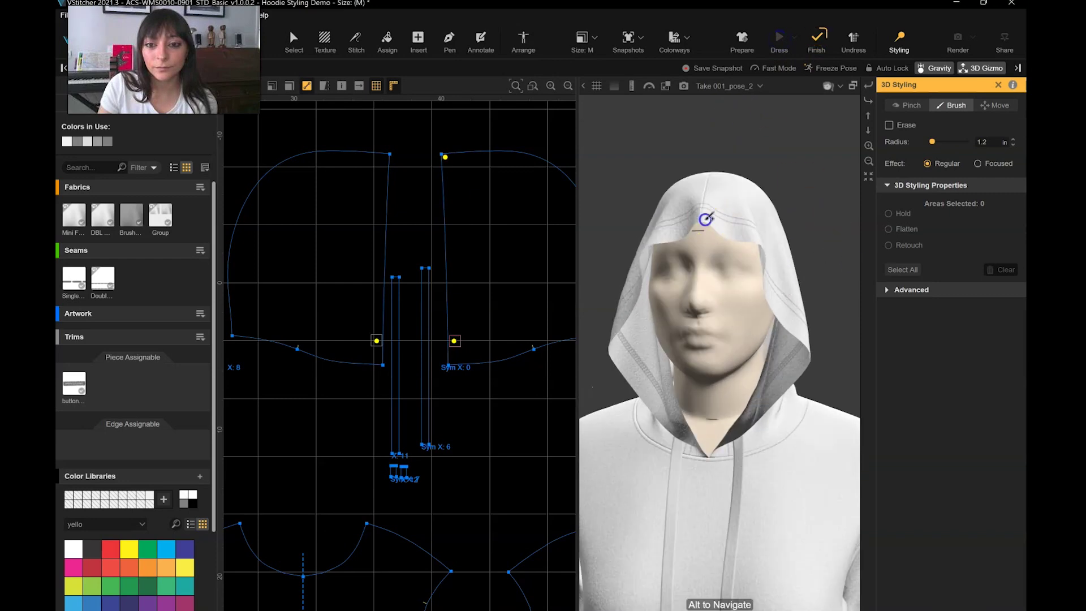
click(704, 219)
drag(792, 161, 911, 355)
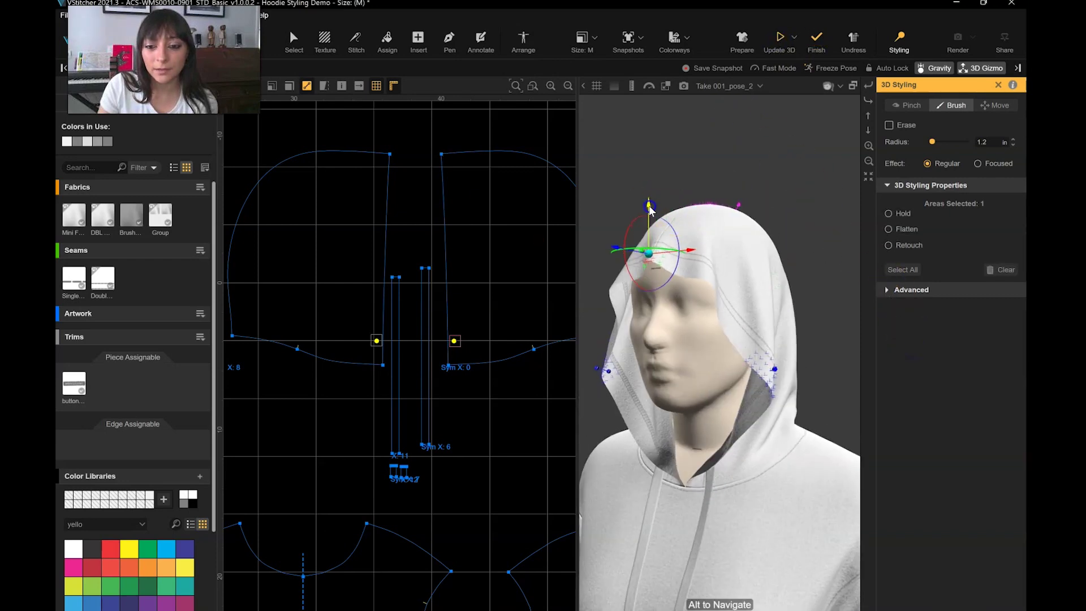
drag(650, 208, 649, 210)
From the front view, brush-select the hood fabric beside the centre seam and re-simulate the hood
click(828, 87)
click(833, 98)
click(762, 231)
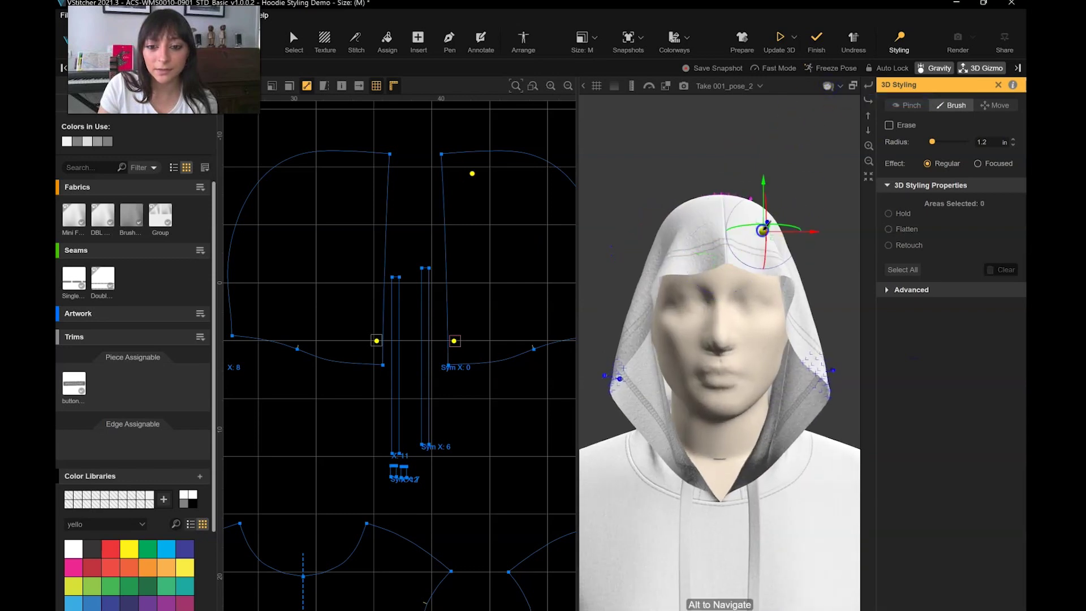
click(815, 42)
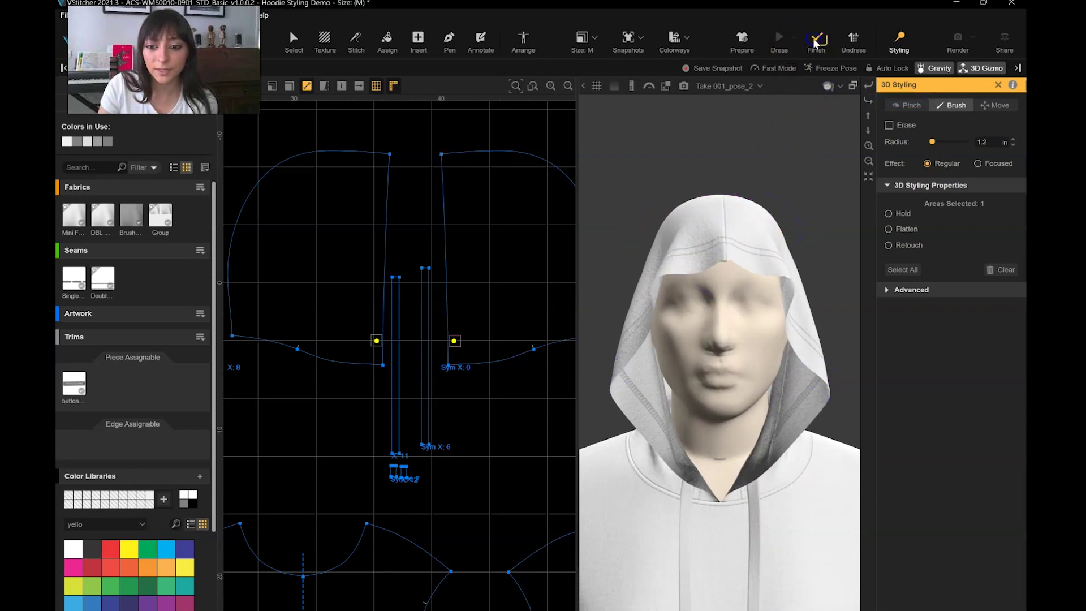
Set the styling brush radius to 0.4 in and hold a small area at the hood's front peak on the centre seam
click(689, 266)
text(.4)
click(723, 239)
click(727, 255)
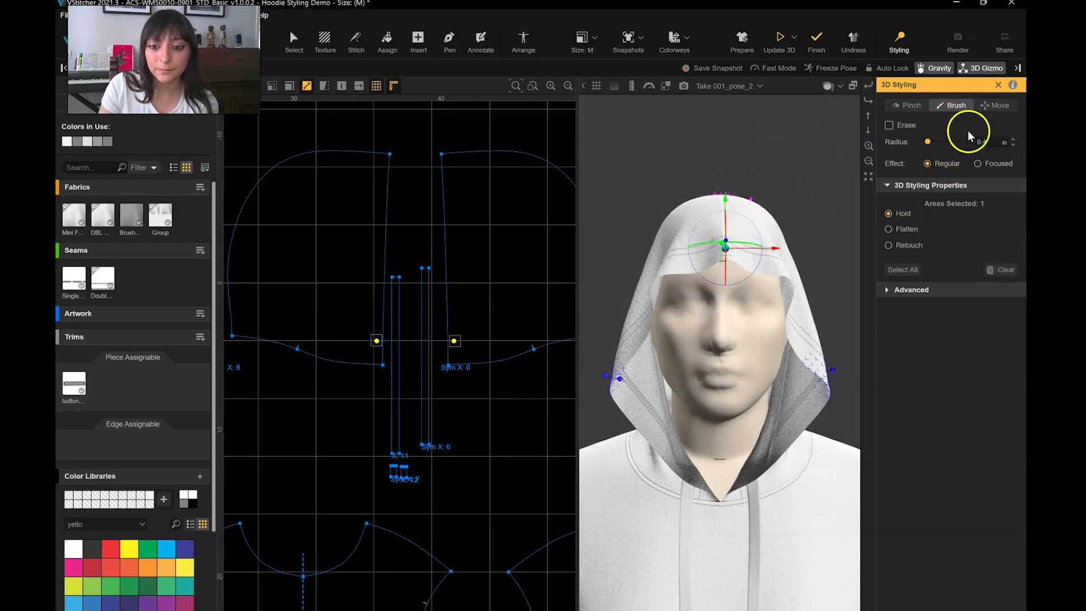
Set the brush radius to 0.7 in, shift the hood's front edge beside the forehead sideways, and update the garment
drag(988, 142, 942, 145)
text(.7)
click(735, 271)
click(671, 252)
click(681, 265)
drag(733, 265, 733, 265)
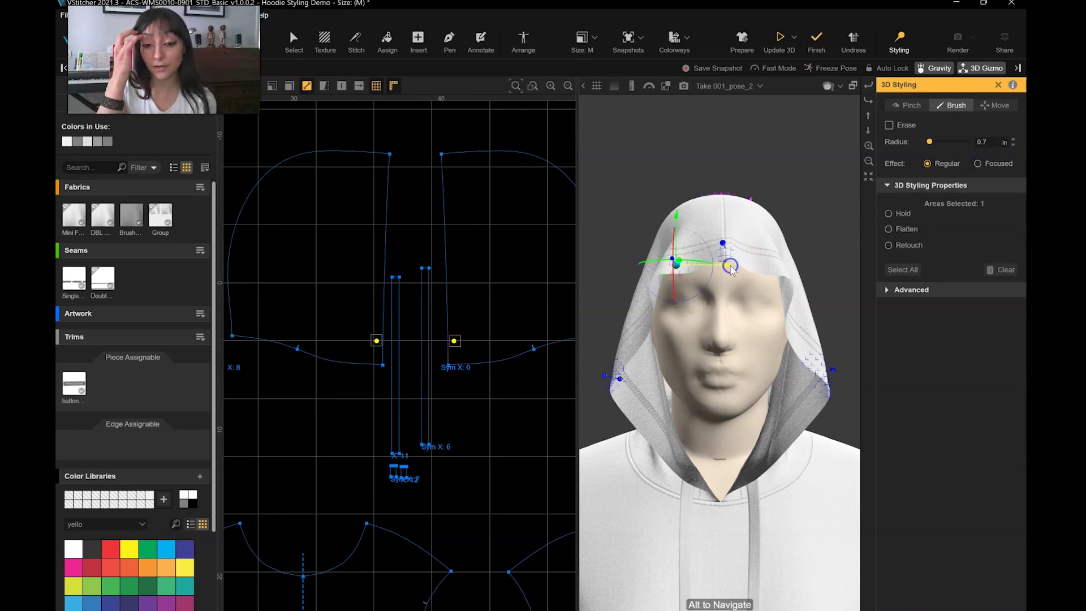
click(784, 45)
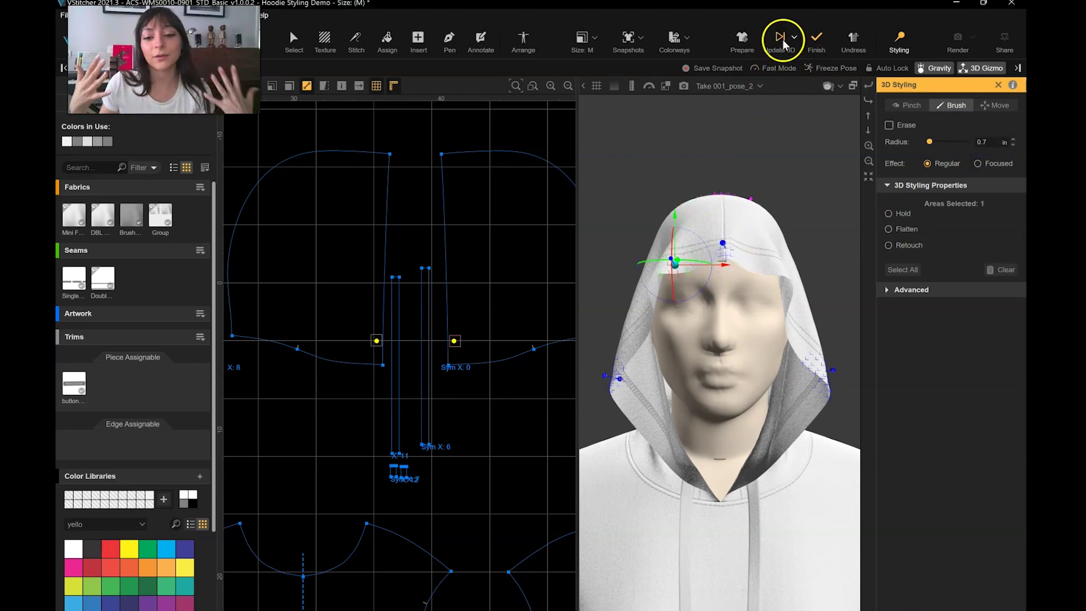
Hold the selected forehead area, then brush-select the matching area on the hood's other side, raise it, hold it and update the garment
click(888, 214)
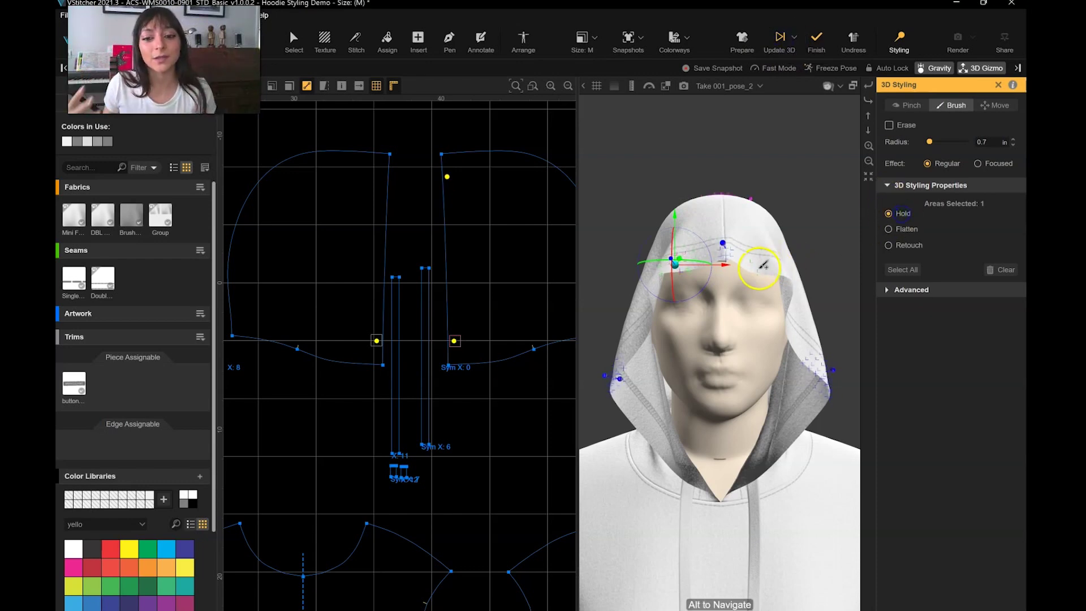
click(754, 268)
drag(799, 270, 805, 270)
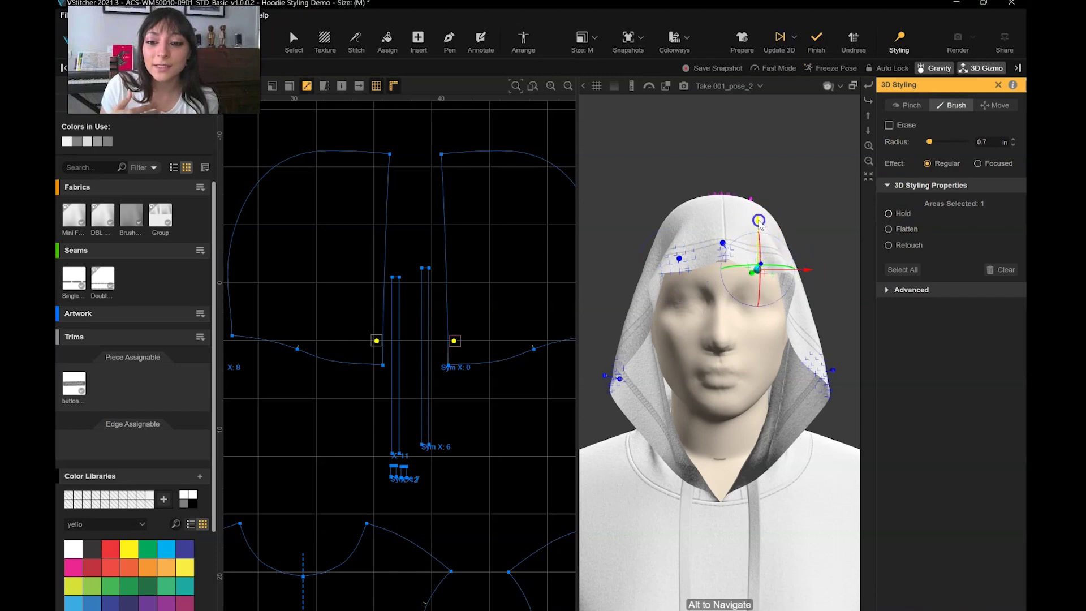
drag(759, 221, 760, 216)
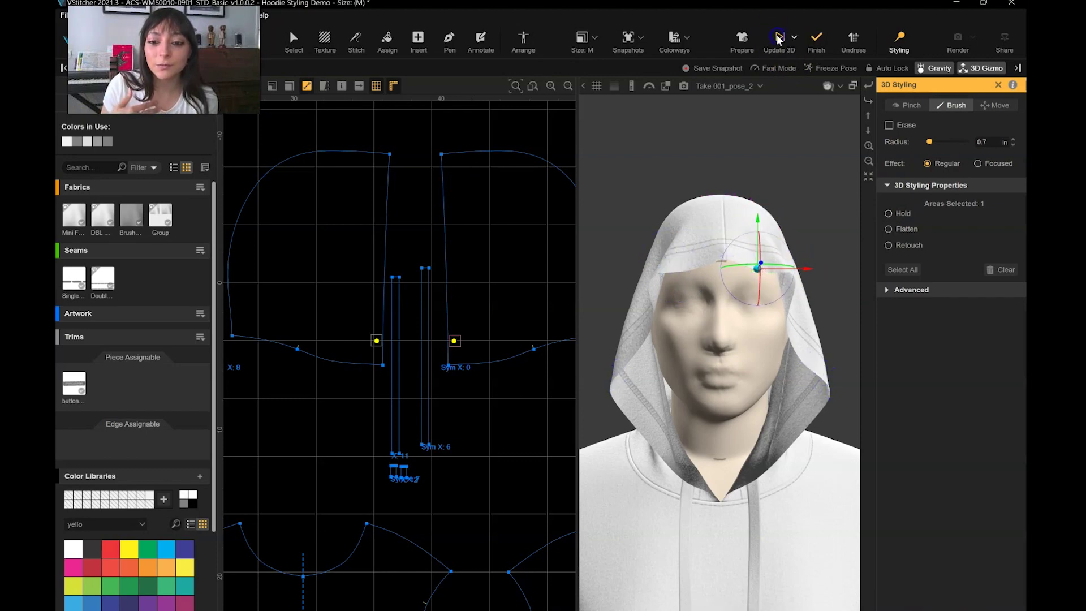
key(Delete)
drag(756, 267, 772, 269)
click(773, 267)
Brush-select the crease along the sleeve's front armhole, retouch it to 95% width and length, and update the garment
click(868, 131)
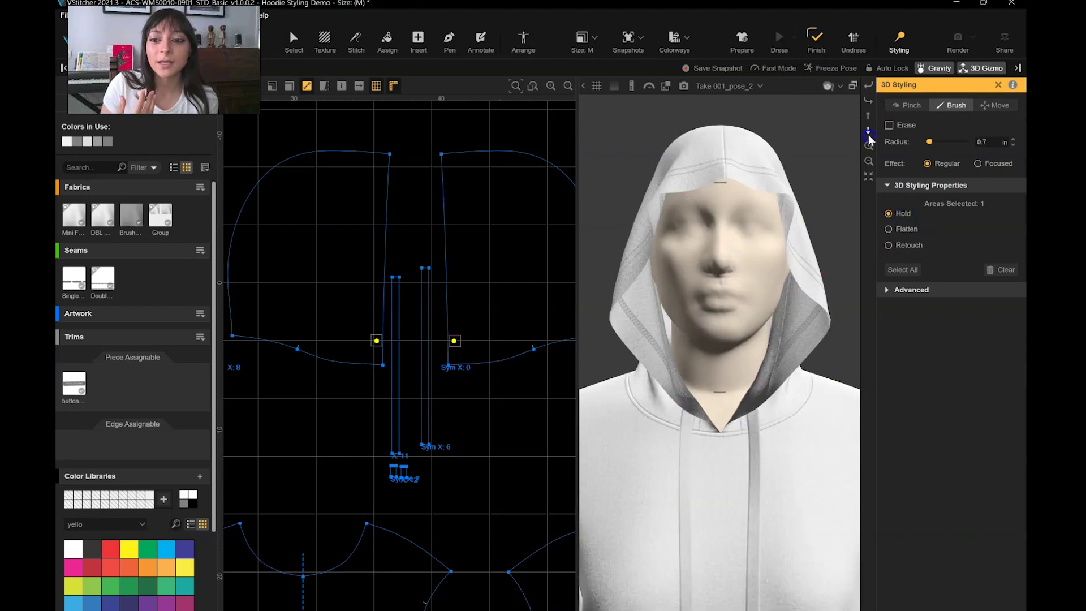
scroll(858, 158, down, 4)
click(868, 131)
click(868, 130)
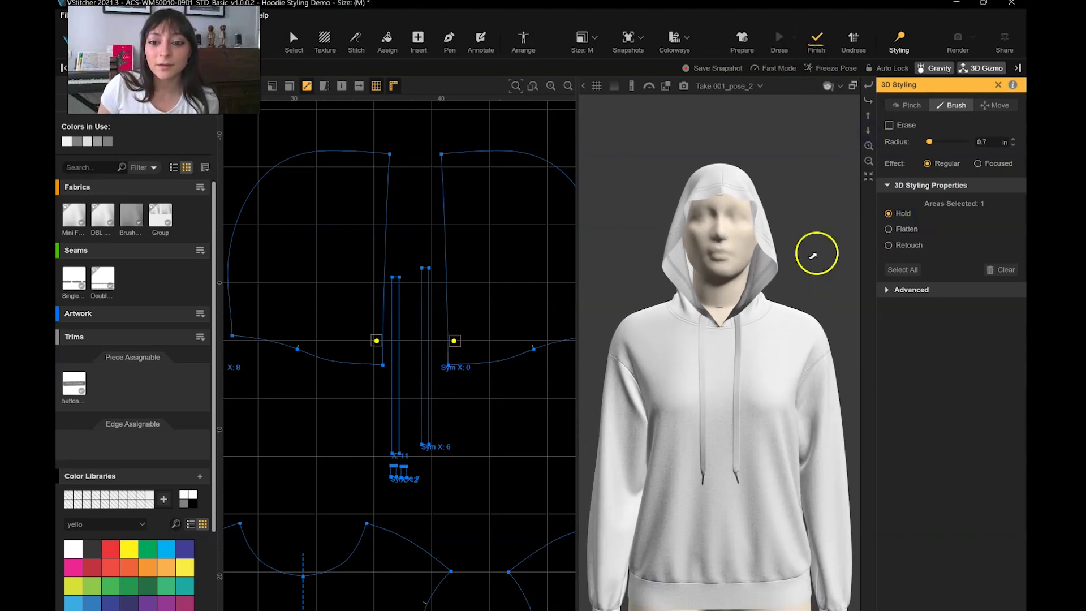
drag(812, 257, 835, 259)
scroll(594, 433, down, 2)
scroll(611, 396, up, 2)
drag(628, 356, 628, 332)
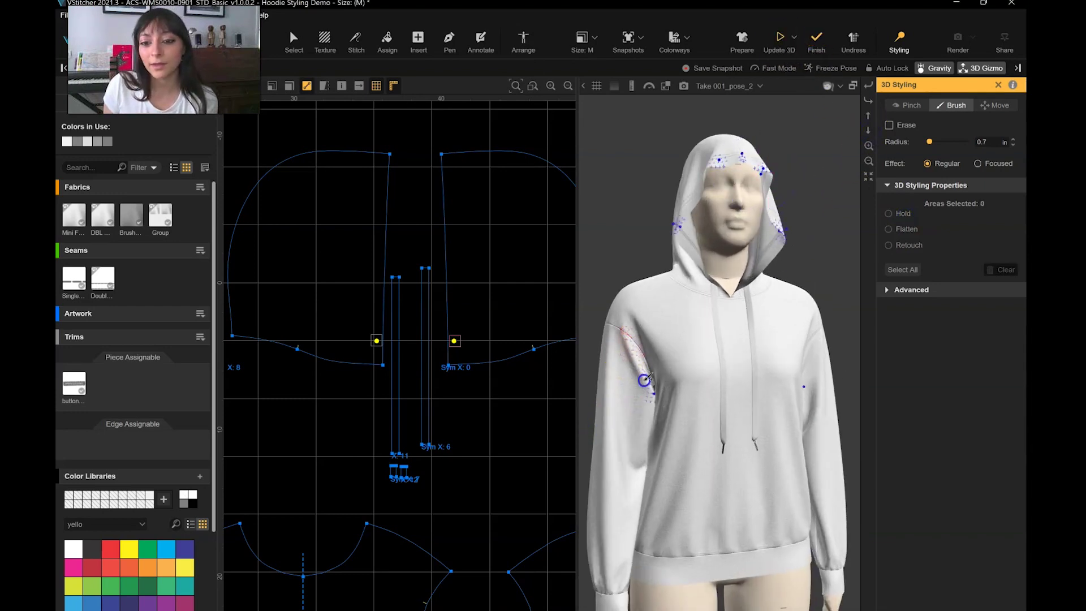
click(636, 379)
click(911, 247)
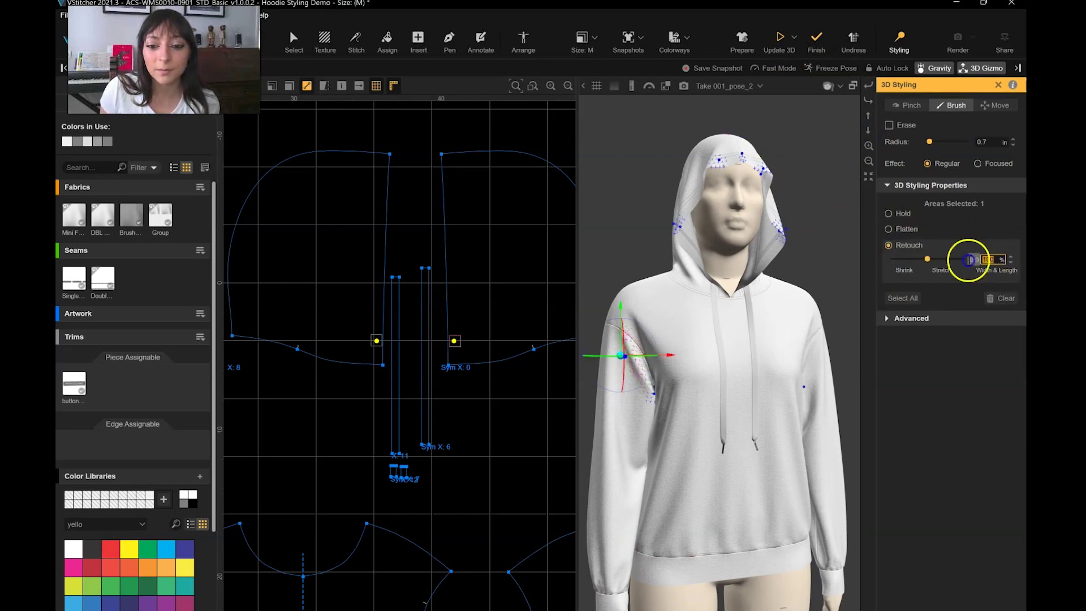
text(95)
click(779, 40)
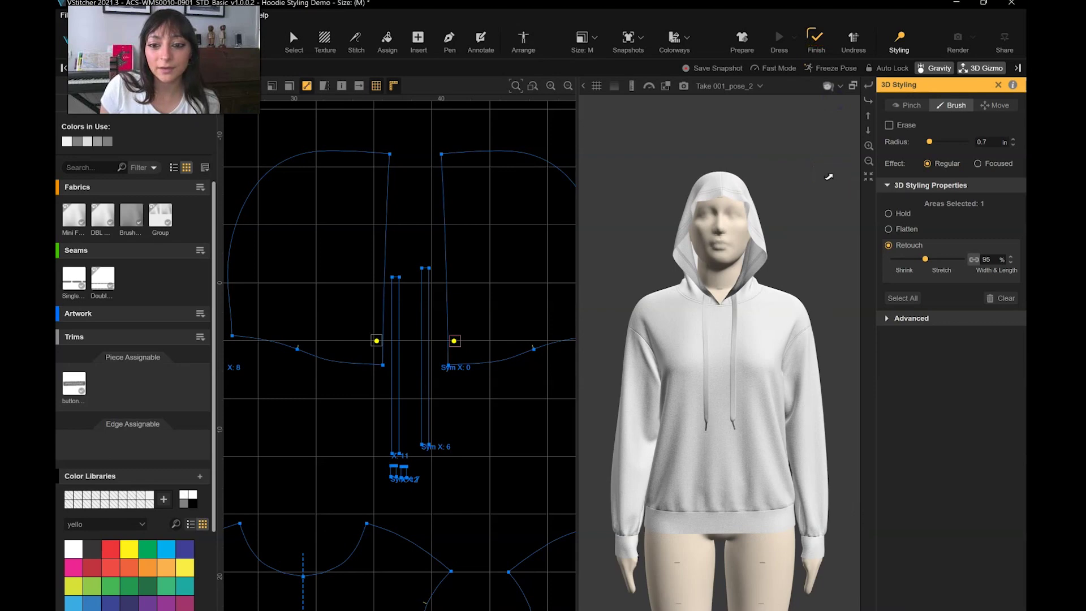
Finish the garment simulation to render the hoodie's fabric thickness and seams
scroll(731, 164, up, 3)
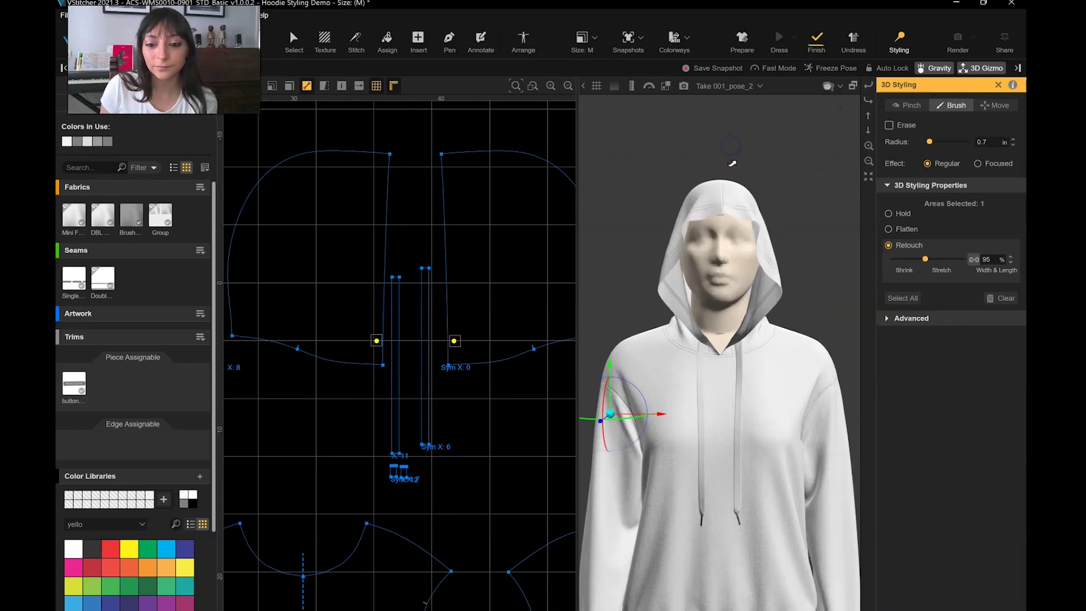
scroll(732, 163, up, 1)
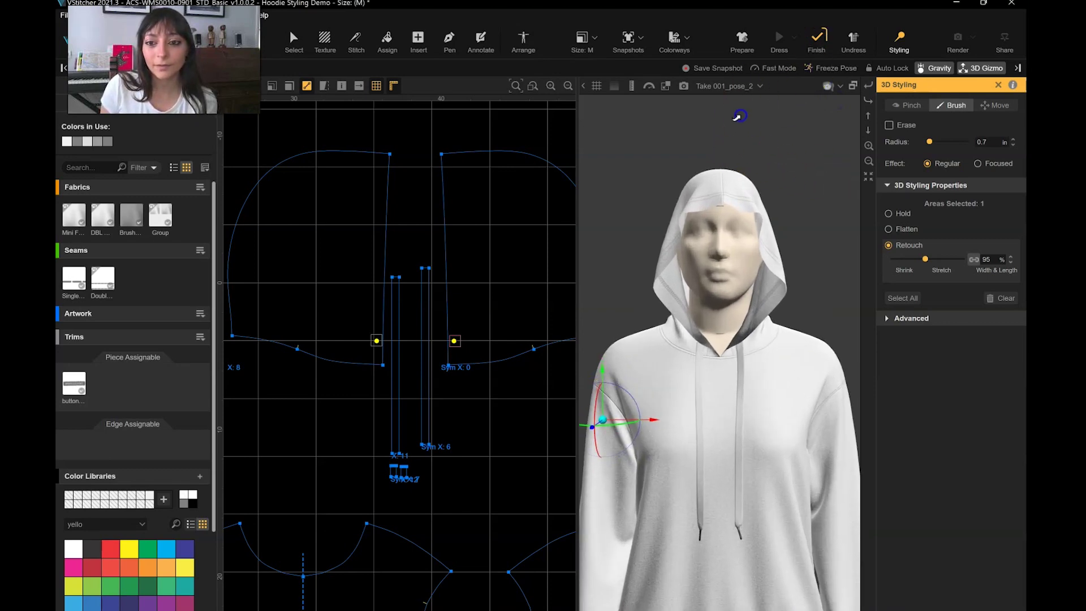
scroll(841, 308, up, 5)
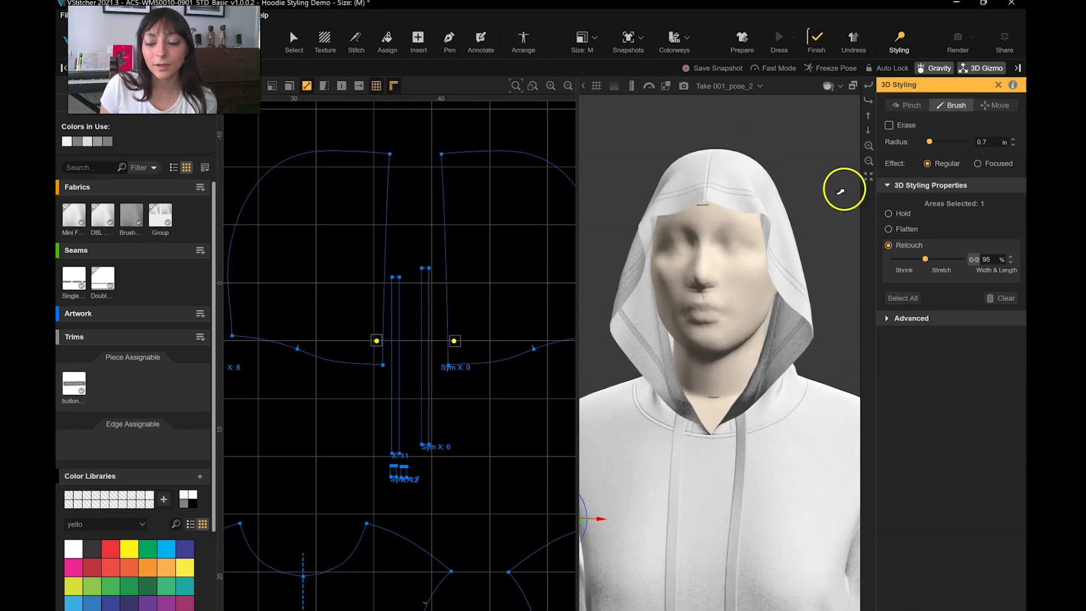
click(815, 41)
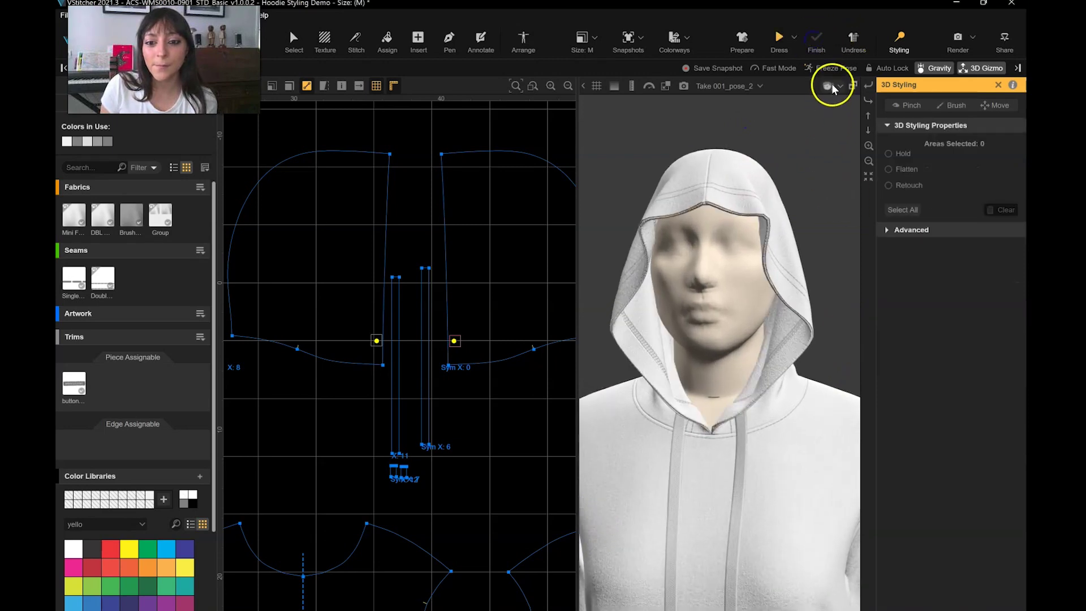
Examine the finished hoodie's hood and overall drape from the front and side
scroll(837, 297, up, 1)
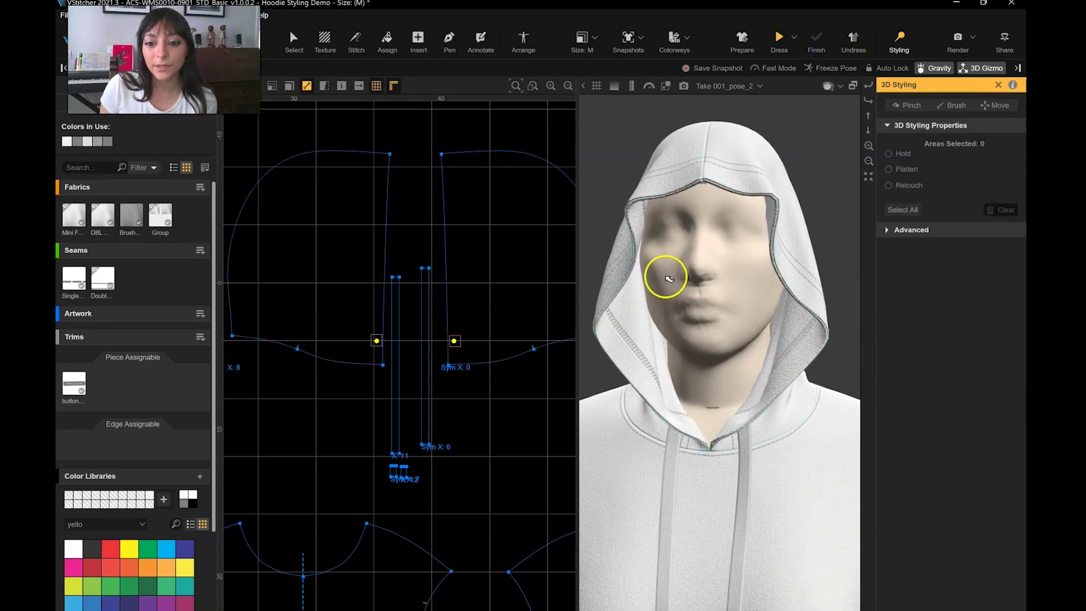
key(space)
scroll(619, 332, down, 7)
scroll(697, 349, up, 2)
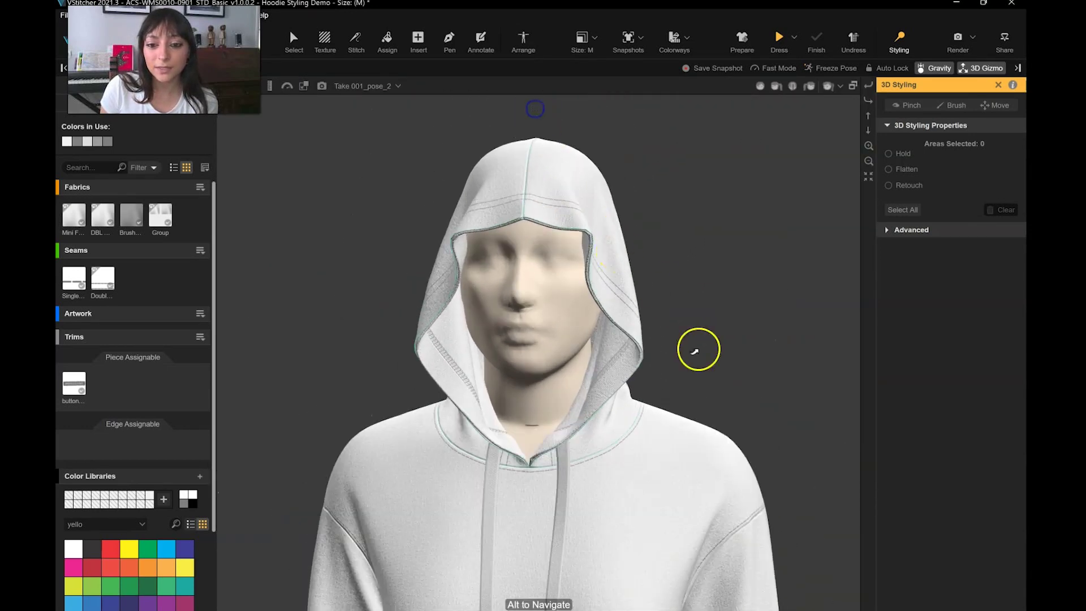
drag(697, 350, 715, 369)
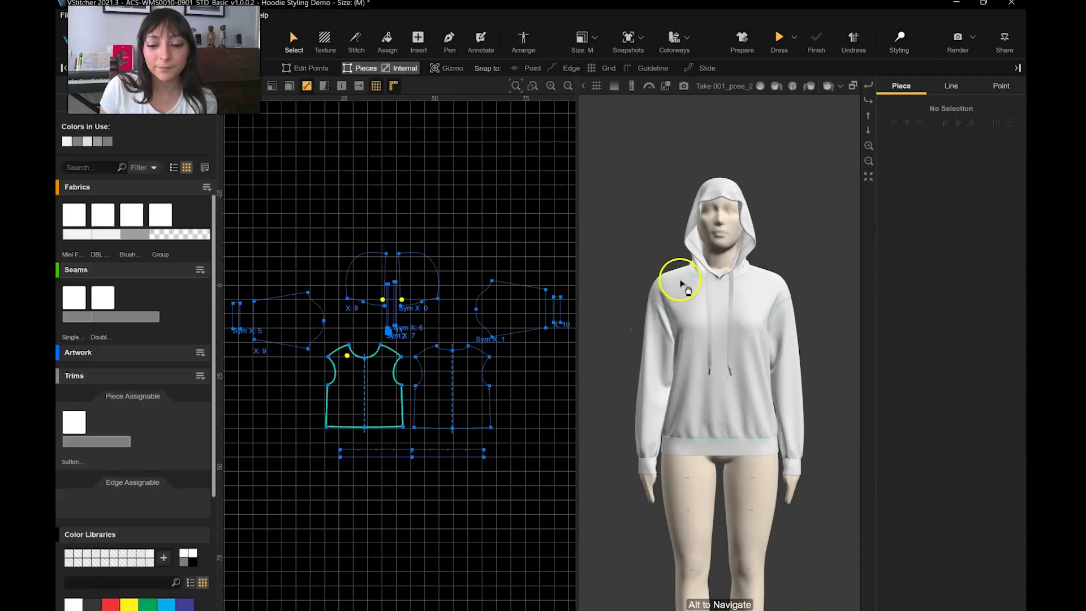
click(764, 86)
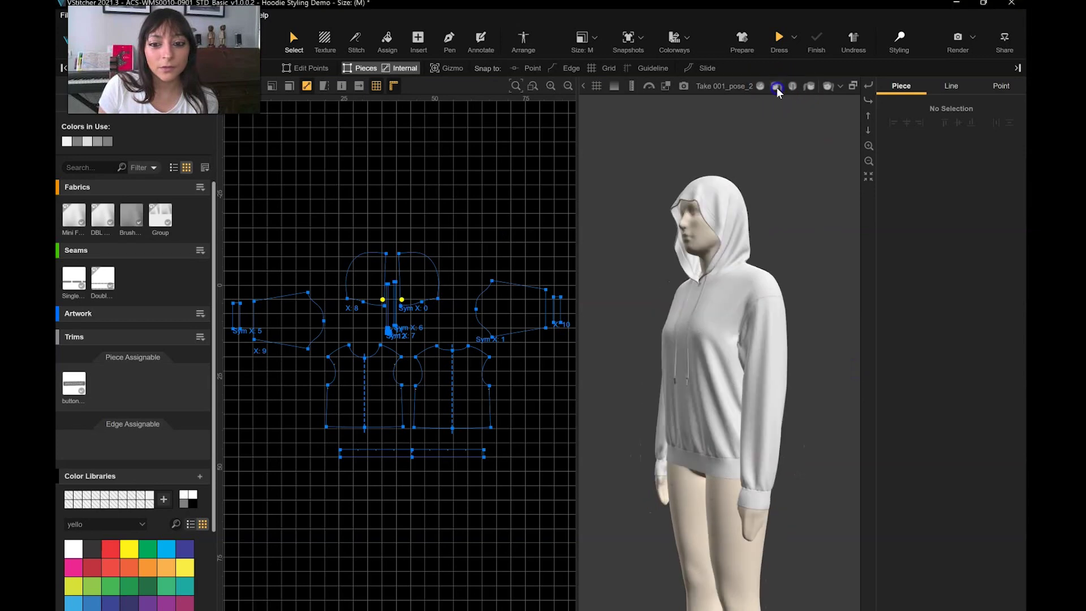
drag(577, 152, 545, 153)
click(760, 86)
Reopen 3D Styling, remove the styling areas along the hood's front and side edges, and update the garment
click(895, 49)
middle_drag(725, 102, 719, 138)
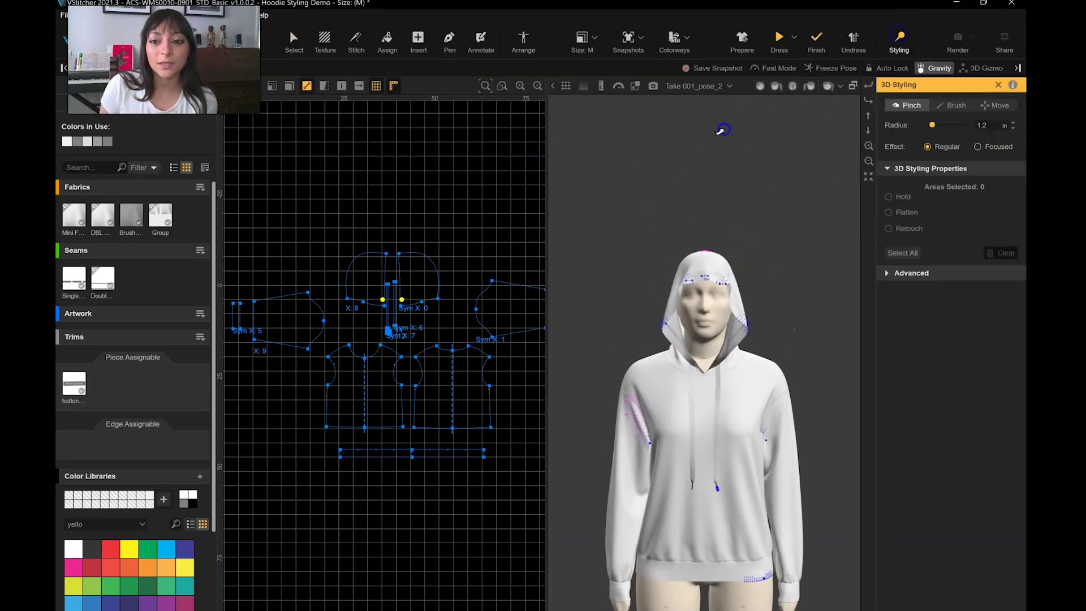
scroll(734, 181, up, 5)
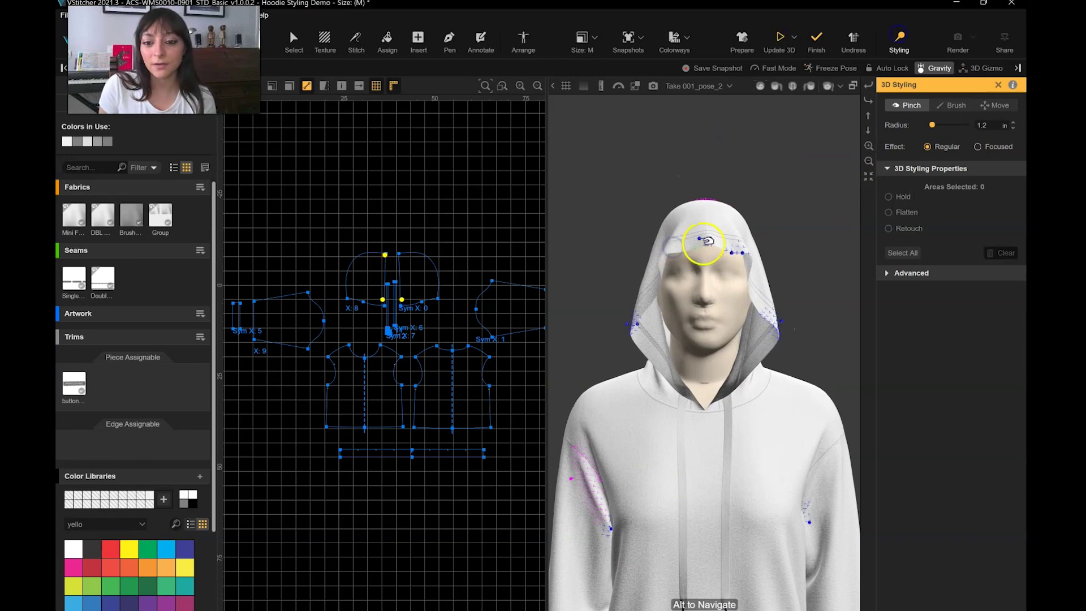
click(734, 255)
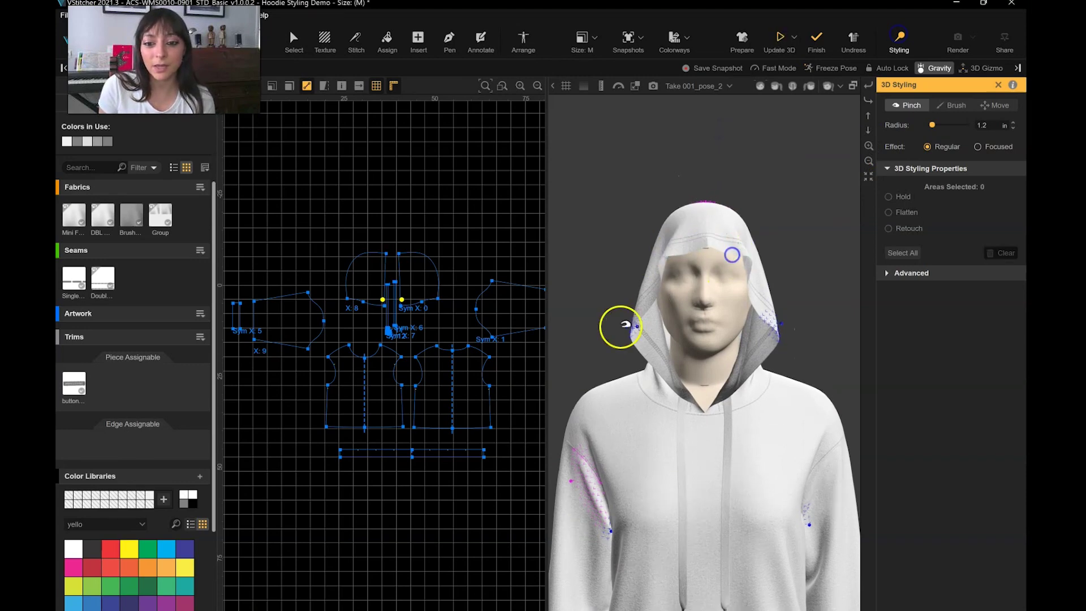
right_click(688, 256)
click(741, 255)
alt+drag(763, 181, 717, 434)
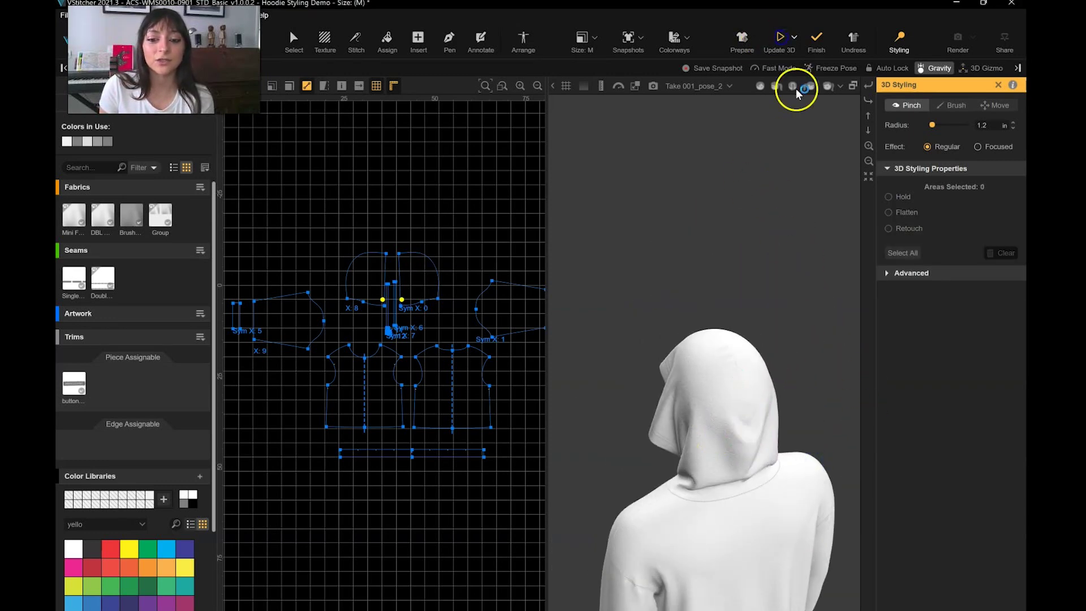
Brush-select the hood along its centre seam and front edge with a 1.2 in radius, and enable the 3D gizmo
mouse_move(769, 225)
alt+mouse_down()
mouse_move(610, 363)
mouse_move(613, 308)
mouse_move(584, 356)
mouse_move(605, 320)
alt+mouse_up()
click(954, 105)
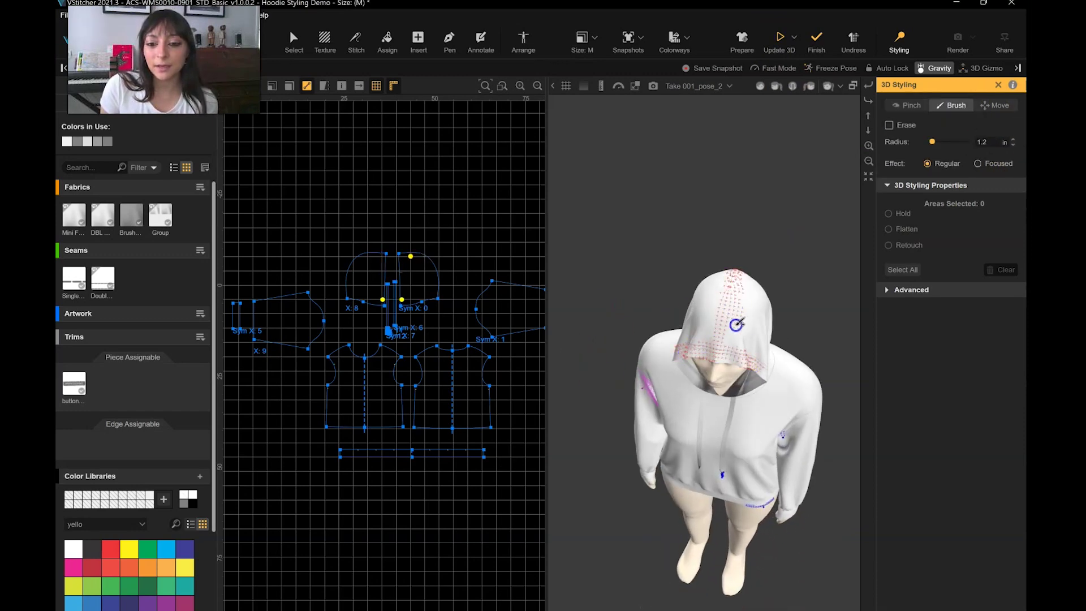
click(714, 344)
alt+drag(803, 310, 833, 395)
click(983, 69)
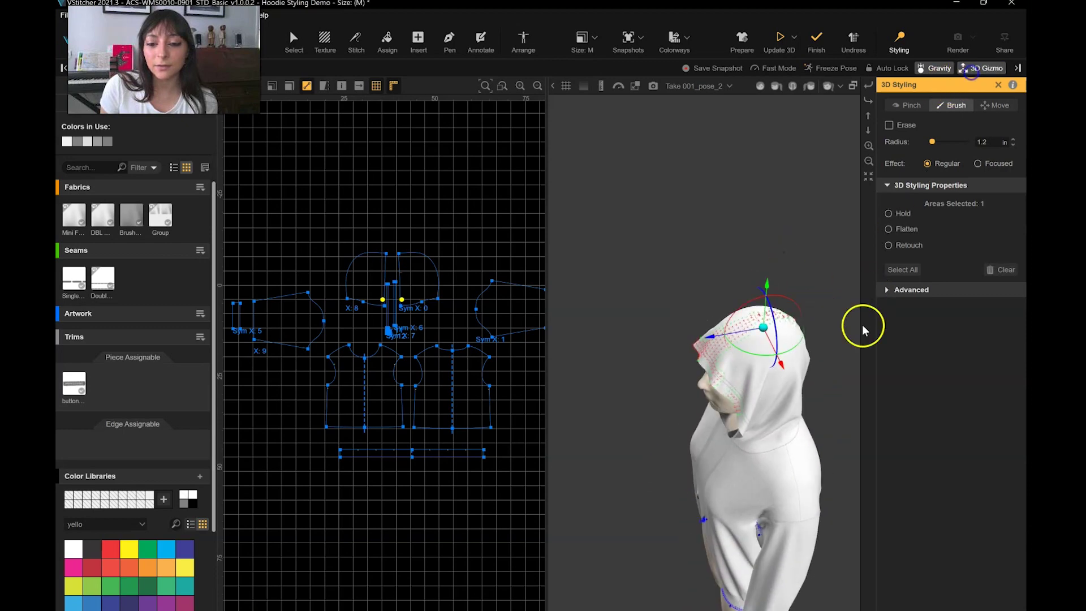
Move the selected hood area backwards over the crown of the head and re-simulate in the enlarged 3D view
alt+drag(841, 345, 722, 193)
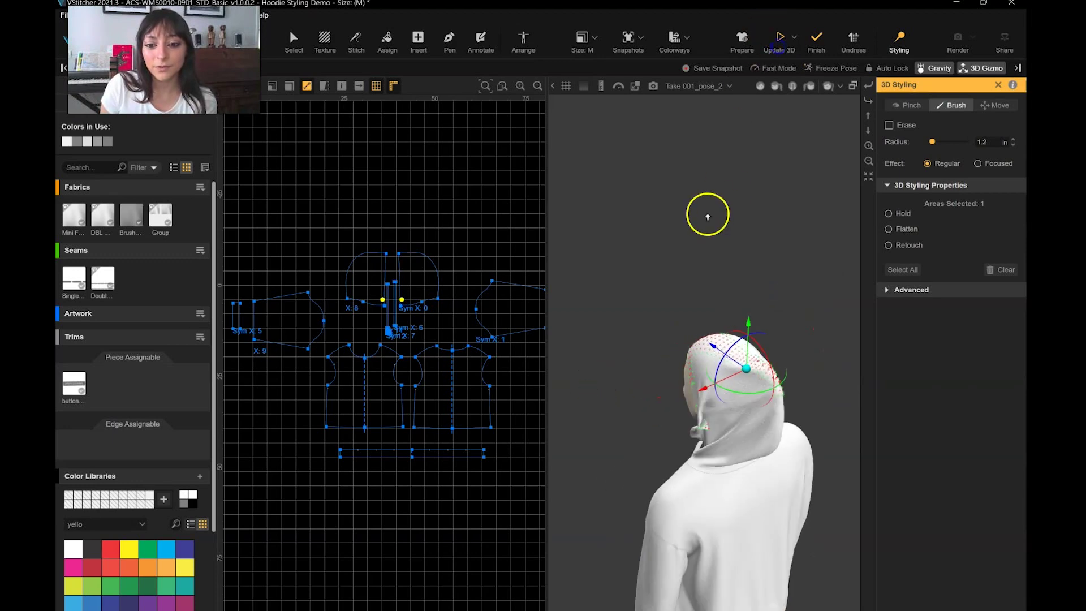
mouse_move(782, 44)
alt+mouse_down()
mouse_move(630, 407)
mouse_move(819, 376)
mouse_move(780, 383)
mouse_move(832, 359)
mouse_move(814, 365)
alt+mouse_up()
drag(621, 357, 612, 397)
mouse_move(669, 356)
mouse_down()
mouse_move(638, 370)
mouse_move(648, 367)
mouse_up()
scroll(630, 299, down, 5)
key(F3)
click(867, 135)
click(783, 41)
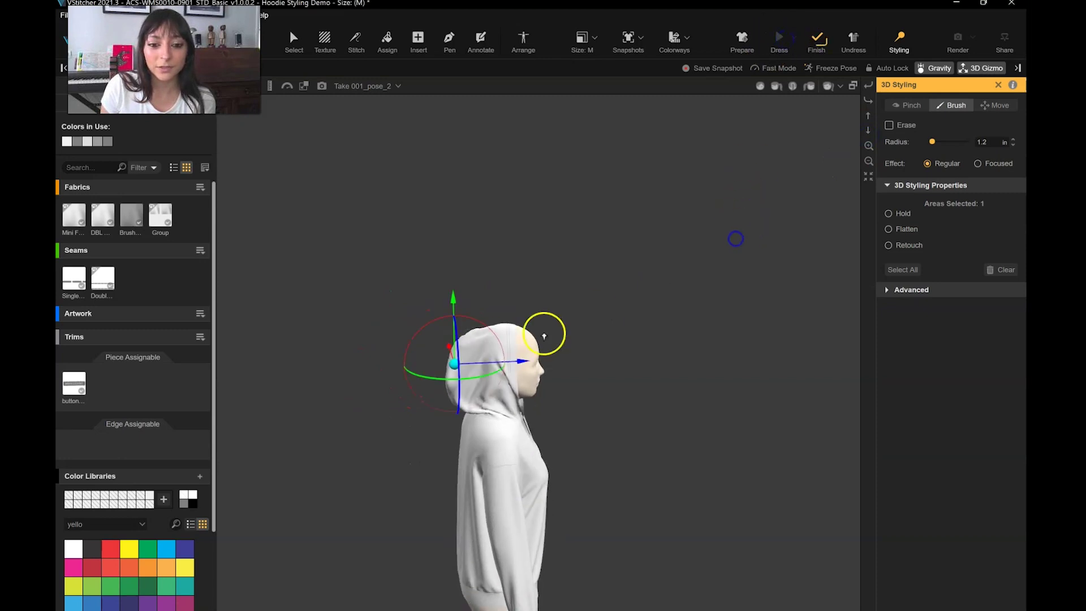
Pull the hood farther back off the avatar's head and run the simulation again
drag(365, 355, 330, 361)
drag(365, 324, 309, 365)
mouse_move(569, 357)
mouse_down()
mouse_move(555, 333)
mouse_move(541, 349)
mouse_move(548, 357)
mouse_up()
drag(667, 363, 782, 347)
click(773, 40)
scroll(484, 285, up, 3)
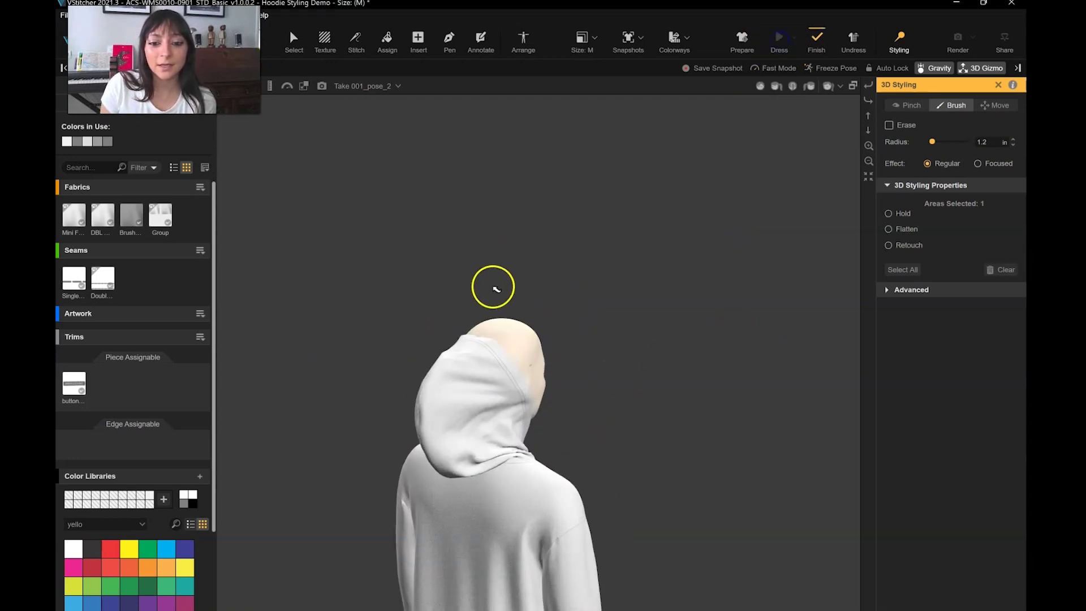
Lower the hood behind the avatar's neck so it folds onto the upper back
drag(335, 401, 340, 405)
mouse_move(363, 468)
mouse_down()
mouse_move(677, 252)
mouse_move(639, 385)
mouse_up()
drag(551, 447, 533, 450)
scroll(572, 396, down, 3)
right_drag(572, 340, 595, 222)
scroll(591, 222, up, 3)
drag(571, 214, 607, 173)
mouse_move(551, 305)
mouse_down()
mouse_move(546, 318)
mouse_move(477, 317)
mouse_up()
Brush-select the folded hood's edge beside one shoulder, shift it sideways, and update the garment
drag(623, 280, 611, 277)
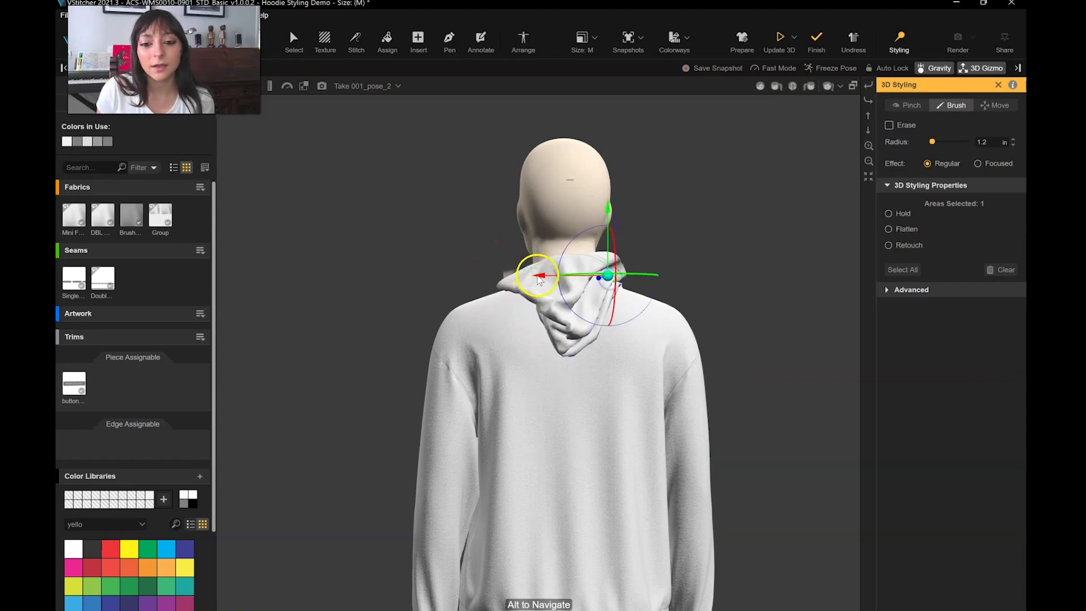
mouse_move(542, 277)
mouse_down()
mouse_move(560, 277)
mouse_move(478, 252)
mouse_up()
click(779, 37)
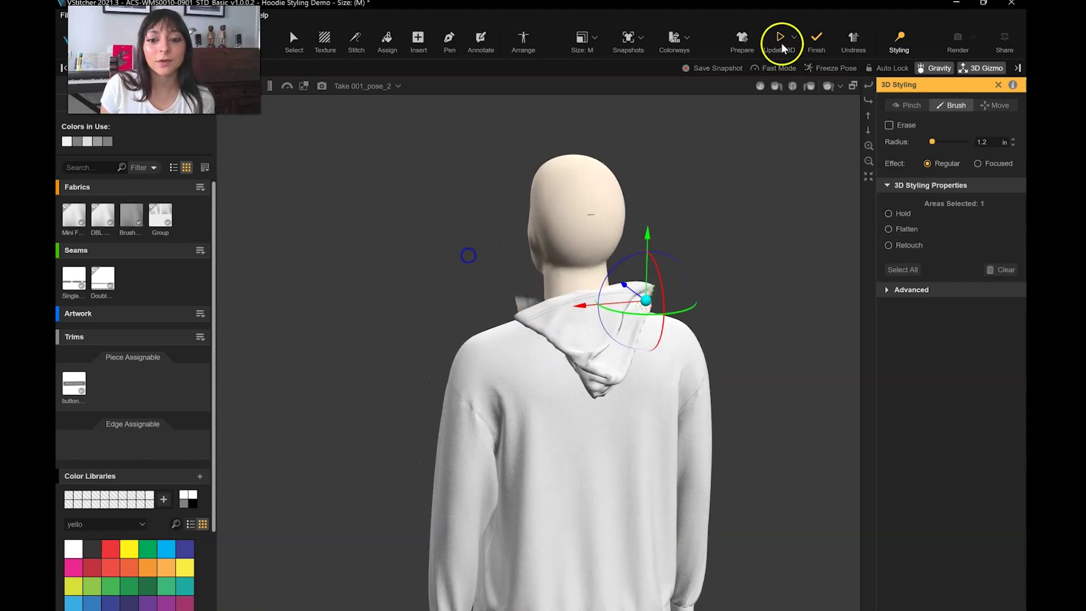
Brush-select the folded hood's lower tip and side, reposition them on the upper back, and re-simulate
right_drag(364, 319, 460, 314)
scroll(461, 314, up, 1)
right_drag(777, 363, 802, 352)
right_drag(385, 306, 341, 334)
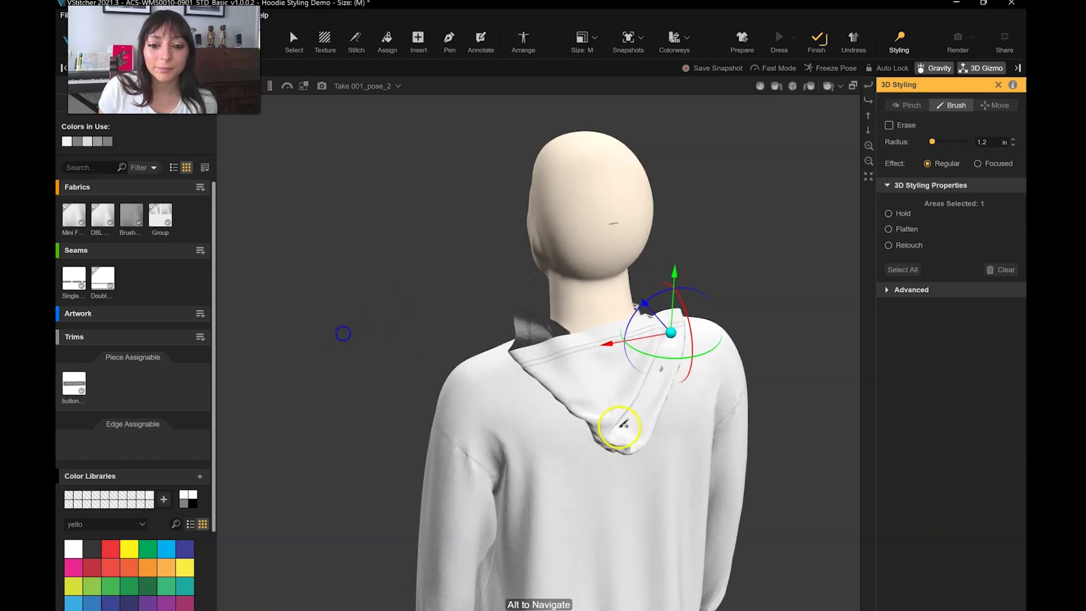
mouse_move(636, 428)
mouse_down()
mouse_move(622, 439)
mouse_move(589, 419)
mouse_up()
right_drag(345, 328, 393, 315)
drag(634, 382, 654, 389)
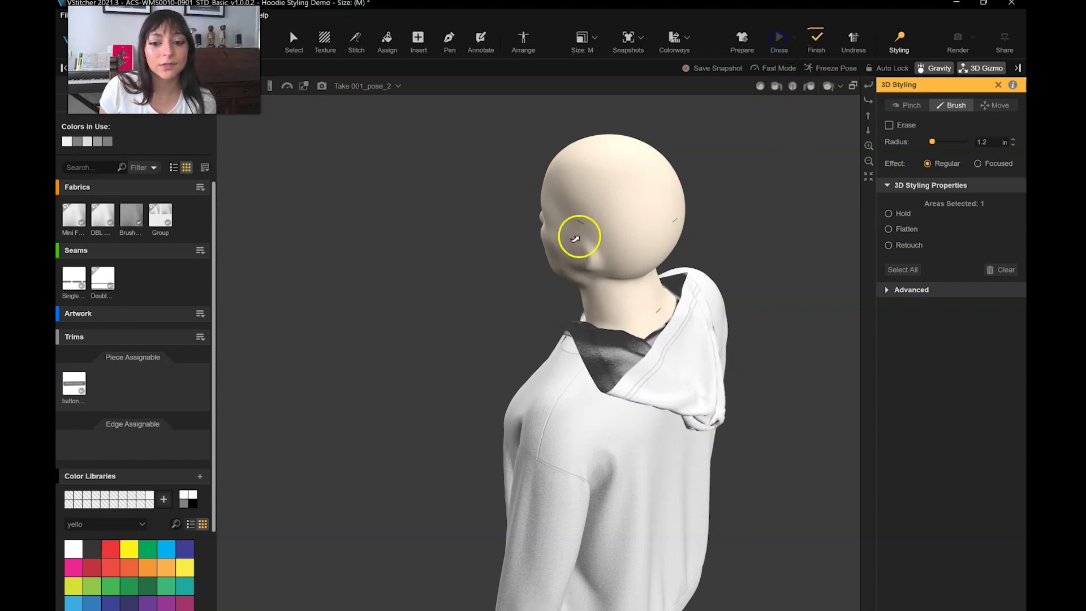
right_drag(355, 316, 346, 344)
From the front view, pull the lowered hood's edge outwards over the shoulder and update the garment
click(760, 87)
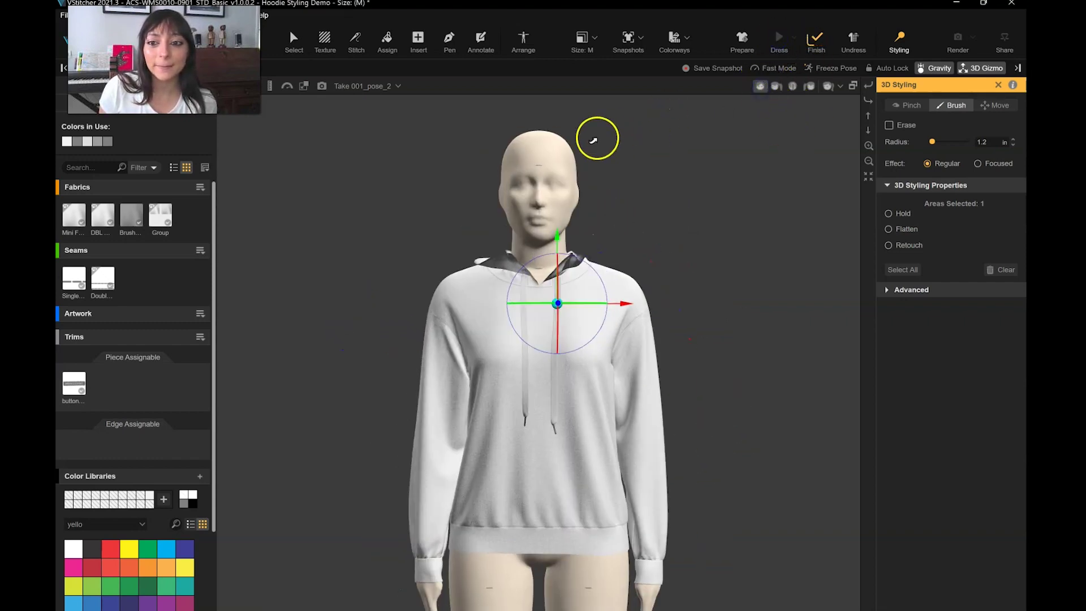
mouse_move(593, 140)
alt+mouse_down()
mouse_move(528, 133)
mouse_move(553, 219)
alt+mouse_up()
scroll(552, 220, up, 2)
click(635, 362)
drag(708, 367, 720, 368)
click(781, 48)
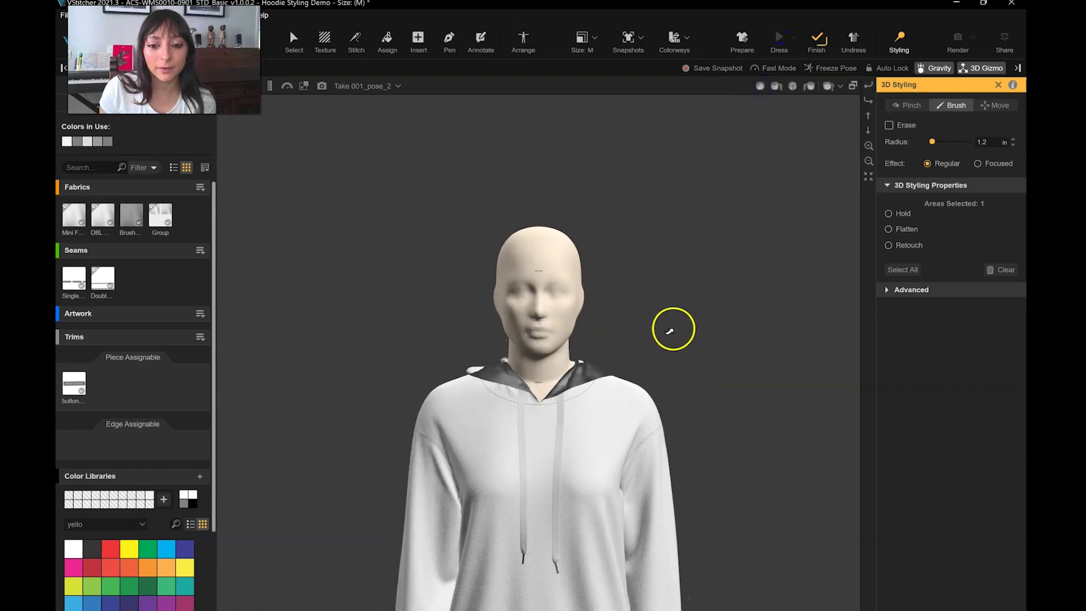
From the back view, brush-select the lowered hood's upper edge at the shoulder, shift it, and re-simulate
click(793, 86)
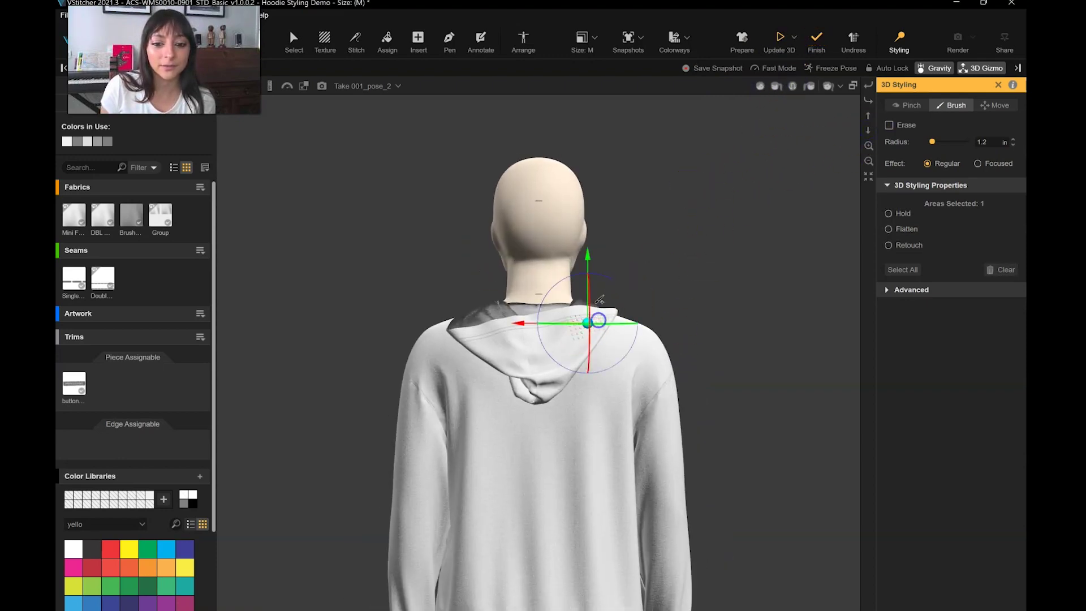
alt+drag(598, 320, 824, 323)
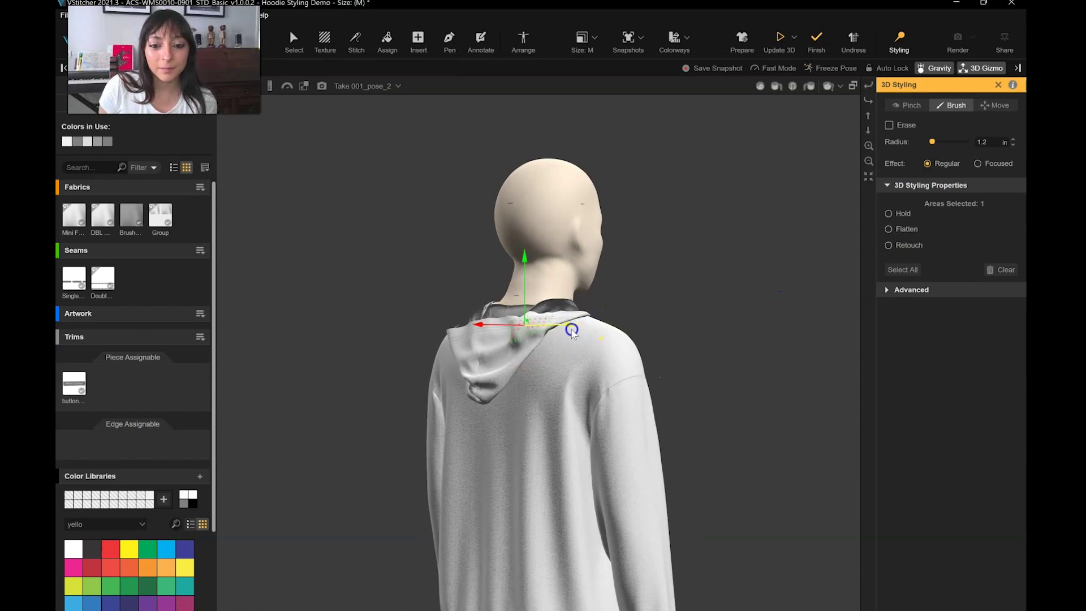
click(792, 86)
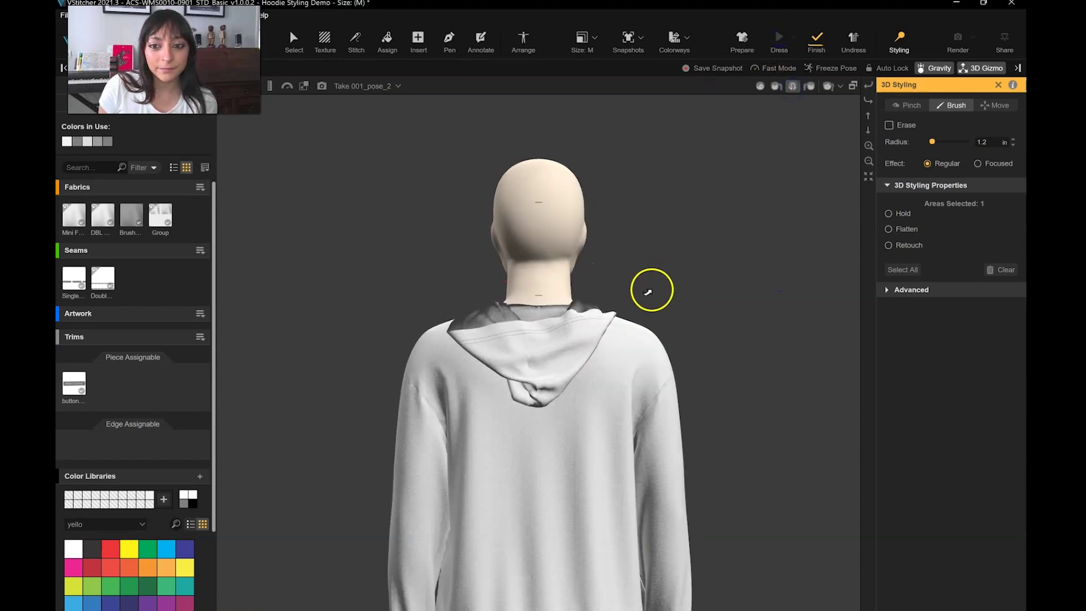
alt+right_drag(533, 601, 532, 581)
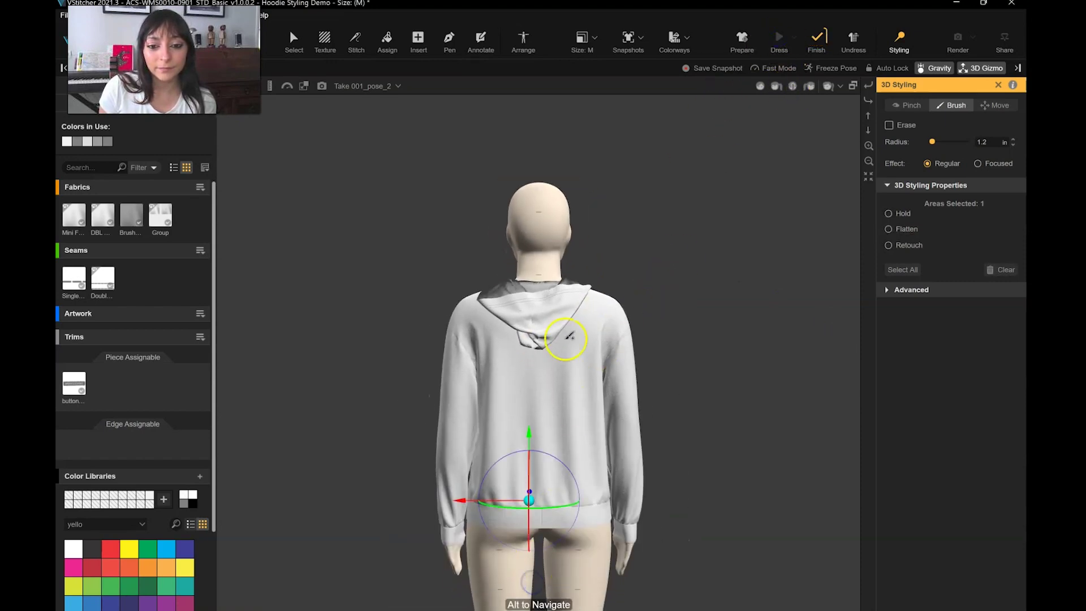
Brush-select the lowered hood's lower area at the back, reposition it, and update the garment
scroll(569, 336, up, 2)
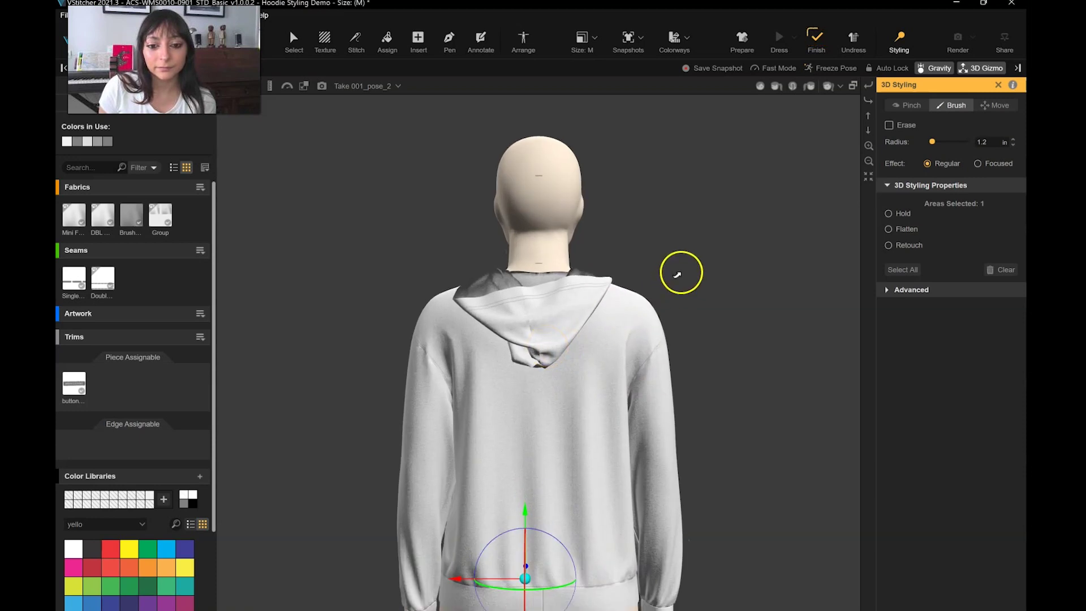
alt+drag(557, 293, 820, 309)
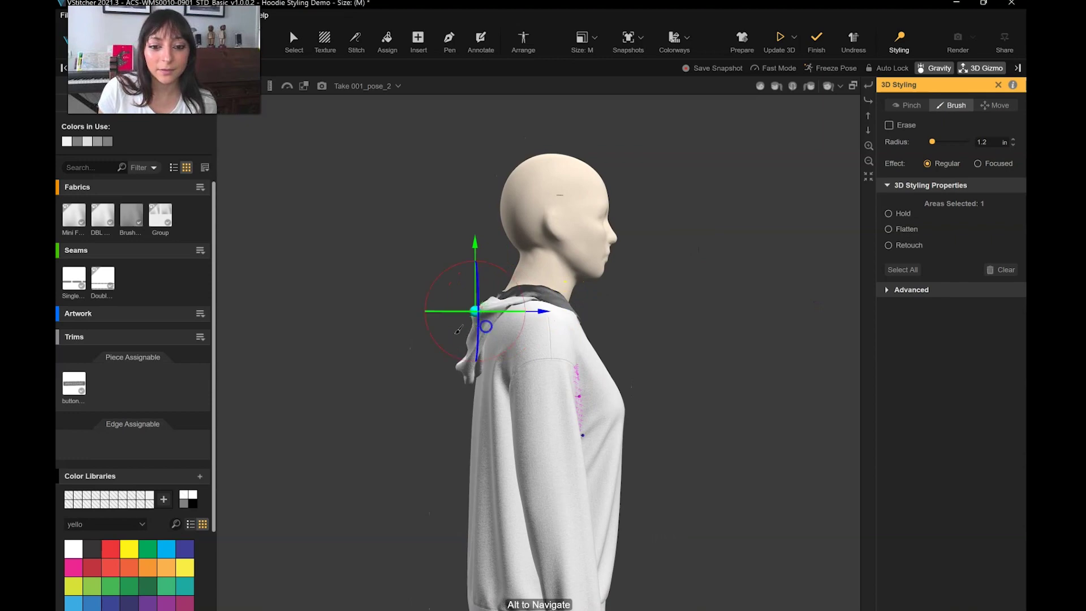
alt+drag(457, 331, 288, 343)
scroll(571, 362, up, 3)
click(588, 377)
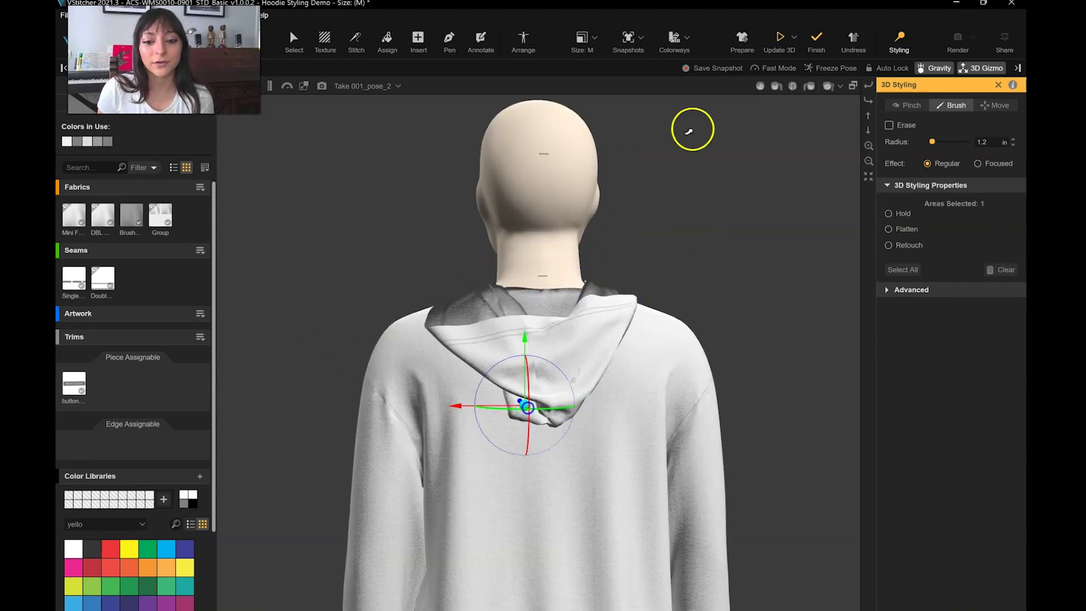
click(780, 41)
scroll(763, 254, down, 5)
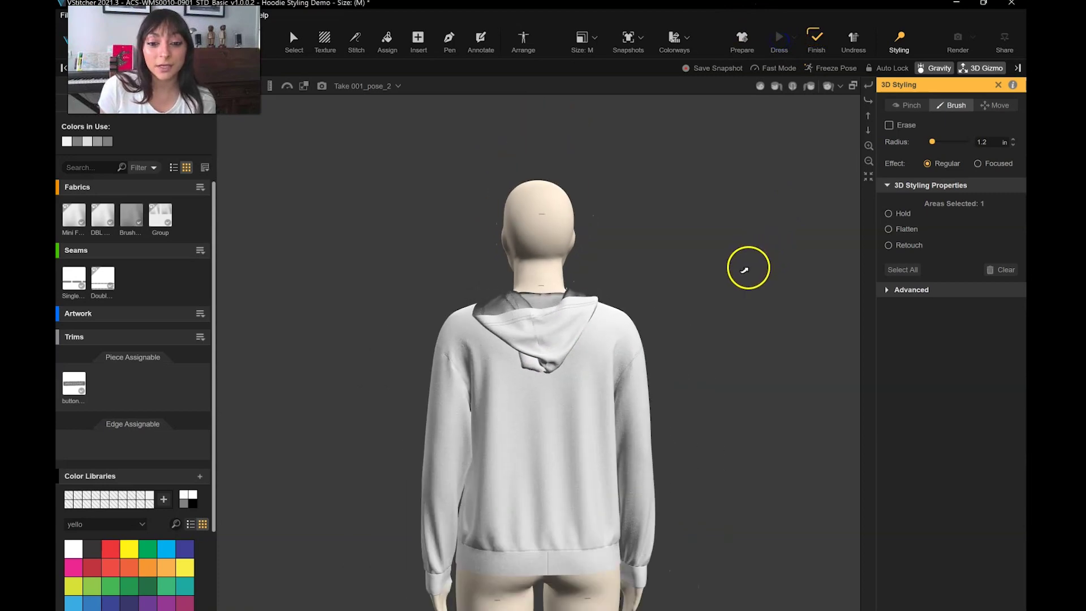
click(868, 130)
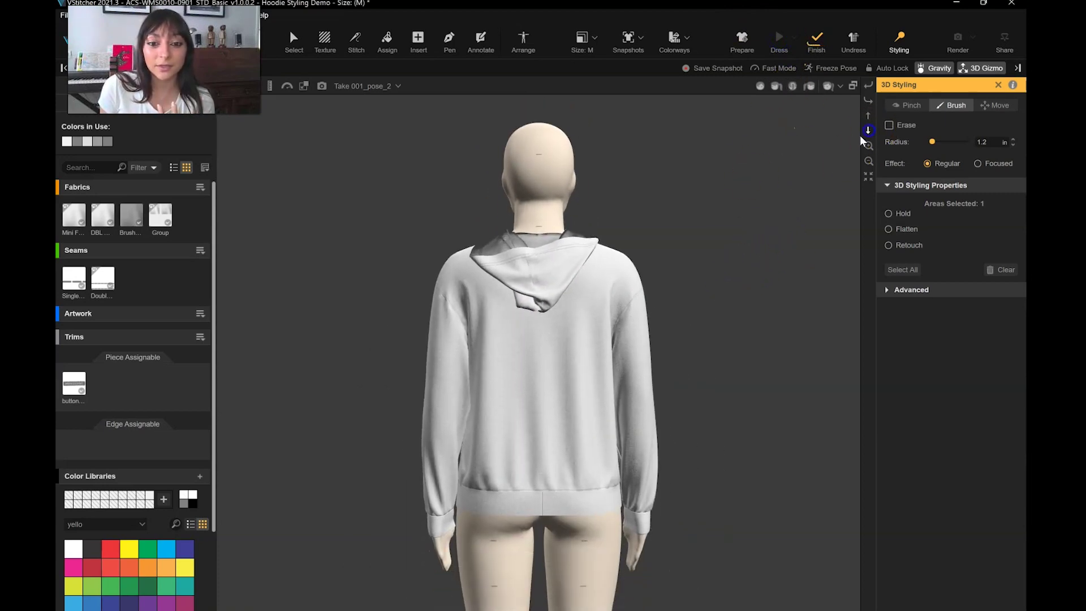
From the side and back, brush-select and reposition the lowered hood's edge and lower folds, and re-simulate
drag(457, 227, 423, 324)
scroll(515, 320, up, 4)
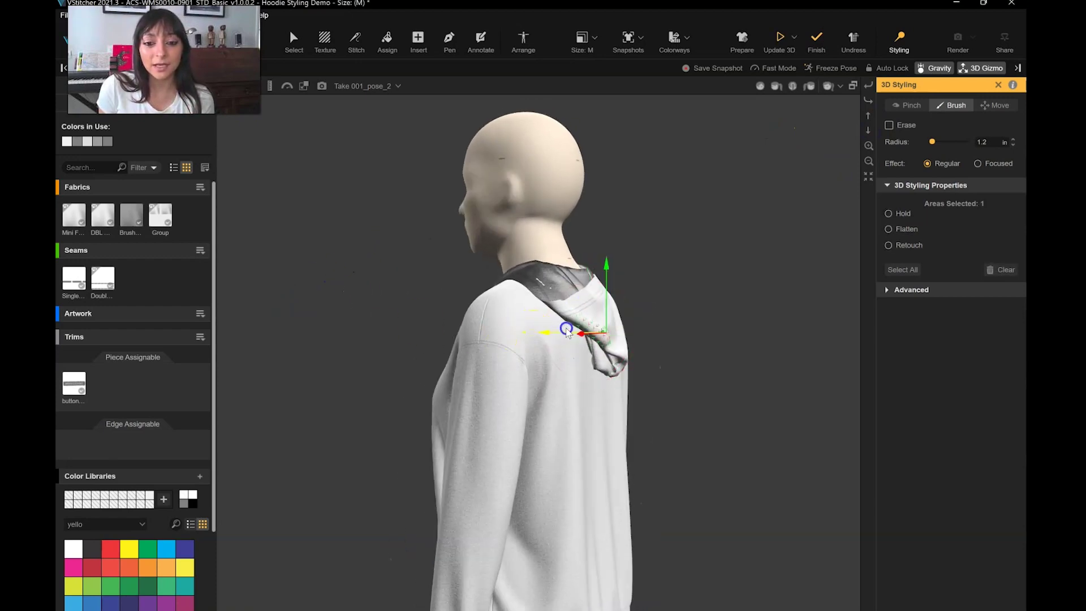
drag(602, 342, 613, 346)
alt+drag(815, 308, 727, 311)
drag(522, 319, 558, 310)
mouse_move(530, 256)
mouse_down()
mouse_move(540, 226)
mouse_move(541, 237)
mouse_up()
click(525, 337)
drag(467, 345, 451, 350)
click(782, 37)
click(793, 86)
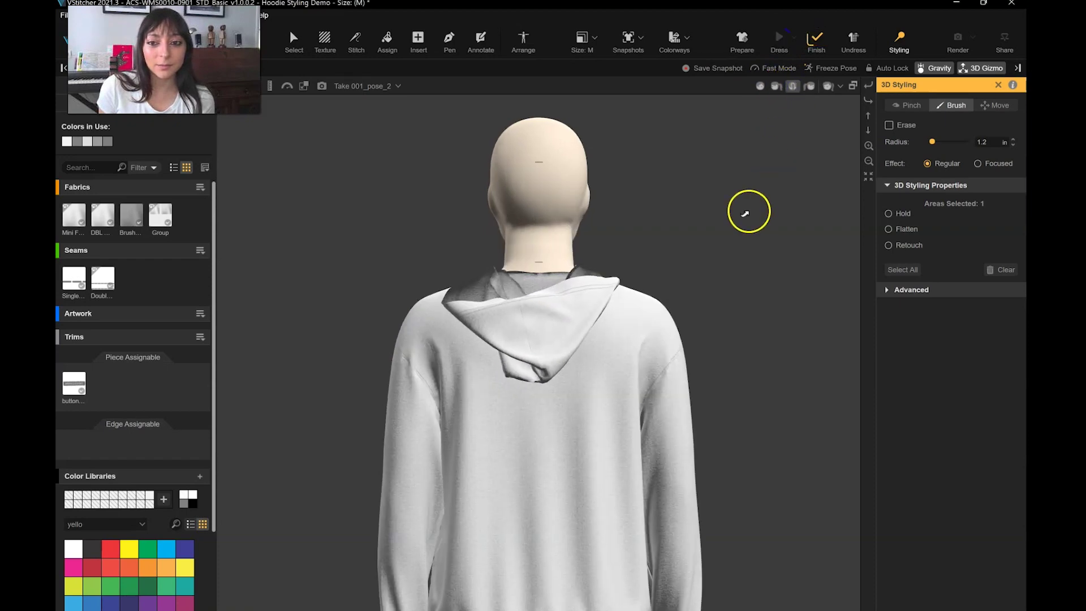
Brush-select the side panel of the lowered hood below the shoulder edge, nudge it, and update the garment
scroll(639, 310, down, 2)
drag(568, 328, 560, 337)
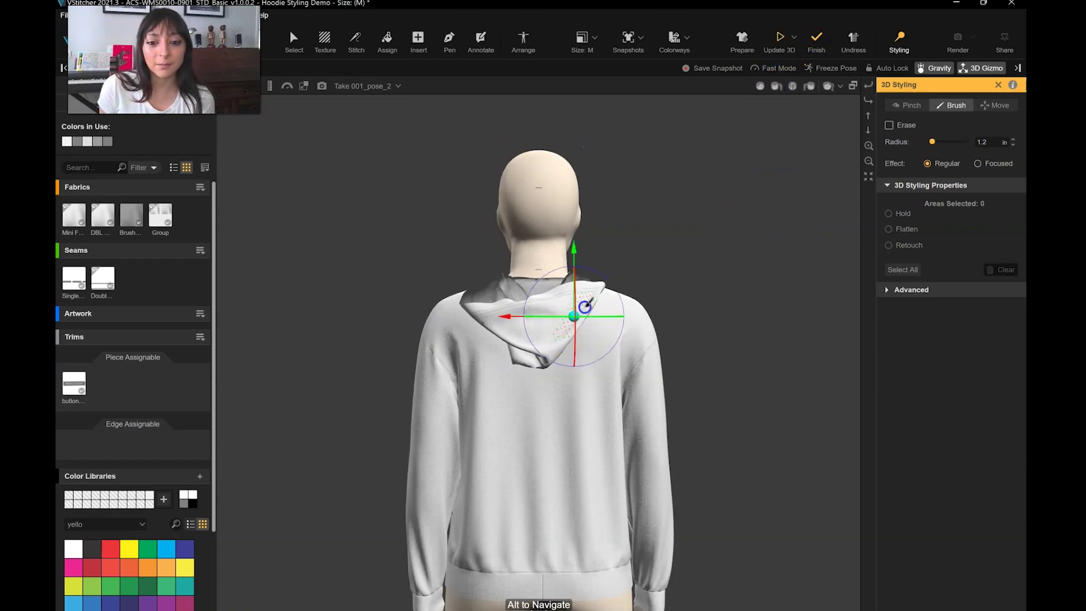
click(783, 33)
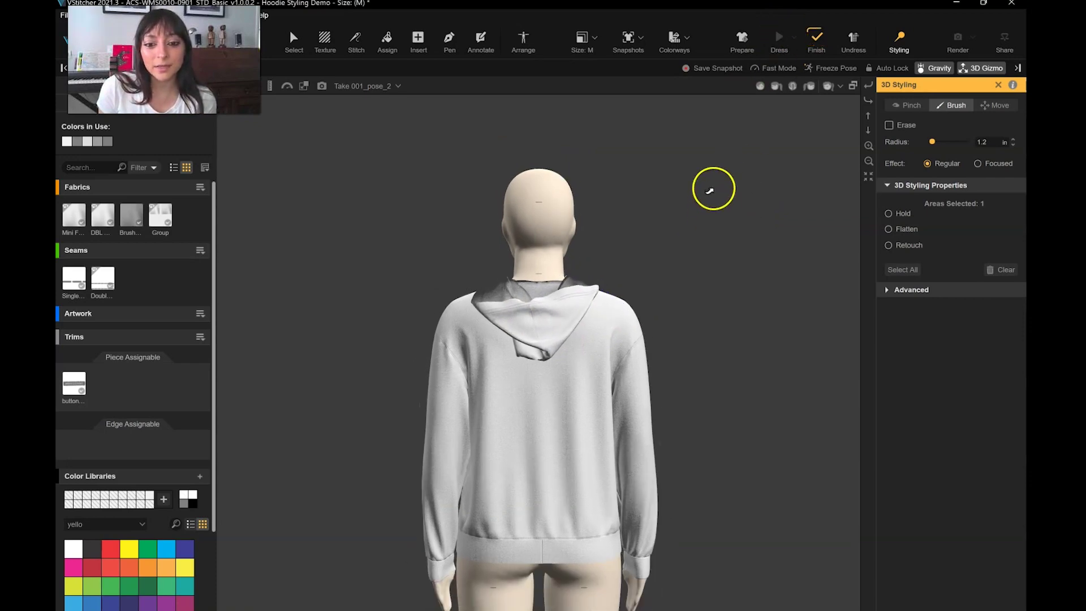
From a raised side view, brush-select the lowered hood's shoulder side, pull it upwards, and re-simulate
click(760, 86)
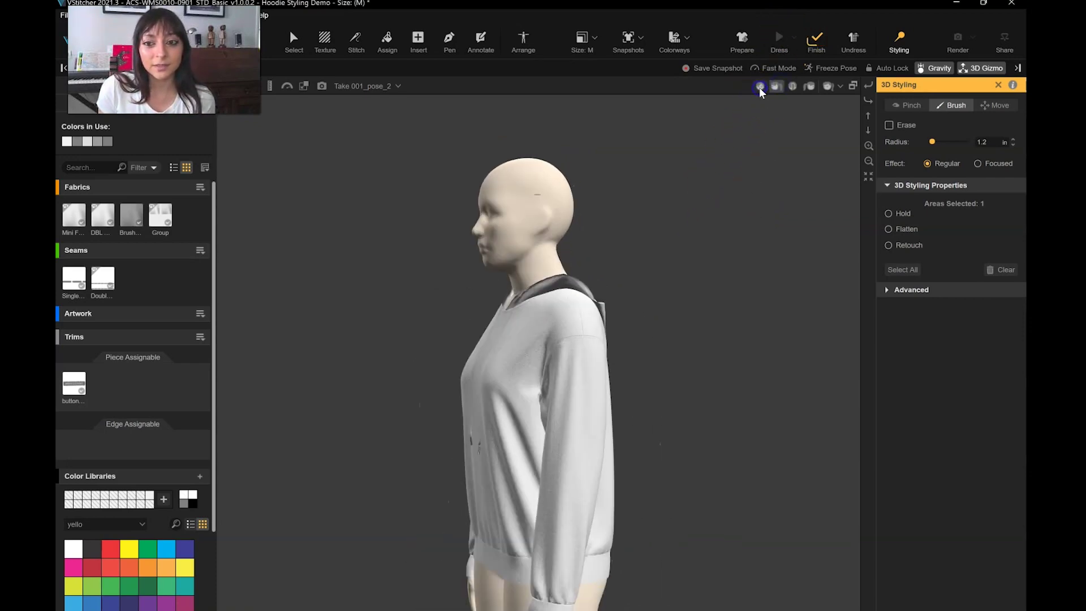
click(759, 86)
click(867, 131)
middle_drag(553, 212, 587, 251)
drag(436, 244, 304, 292)
drag(555, 390, 548, 390)
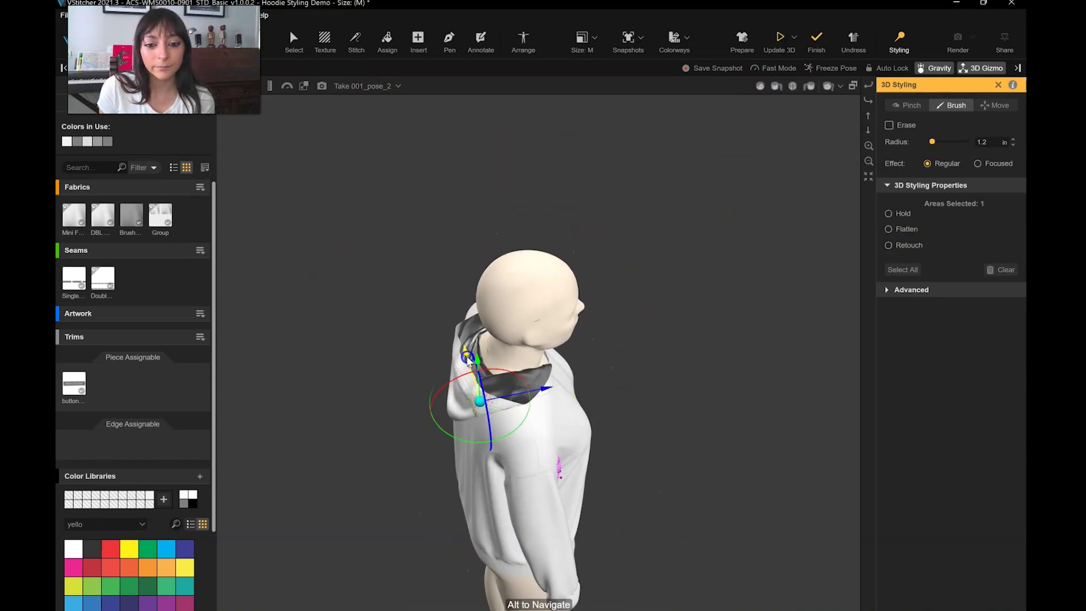
click(779, 39)
click(792, 86)
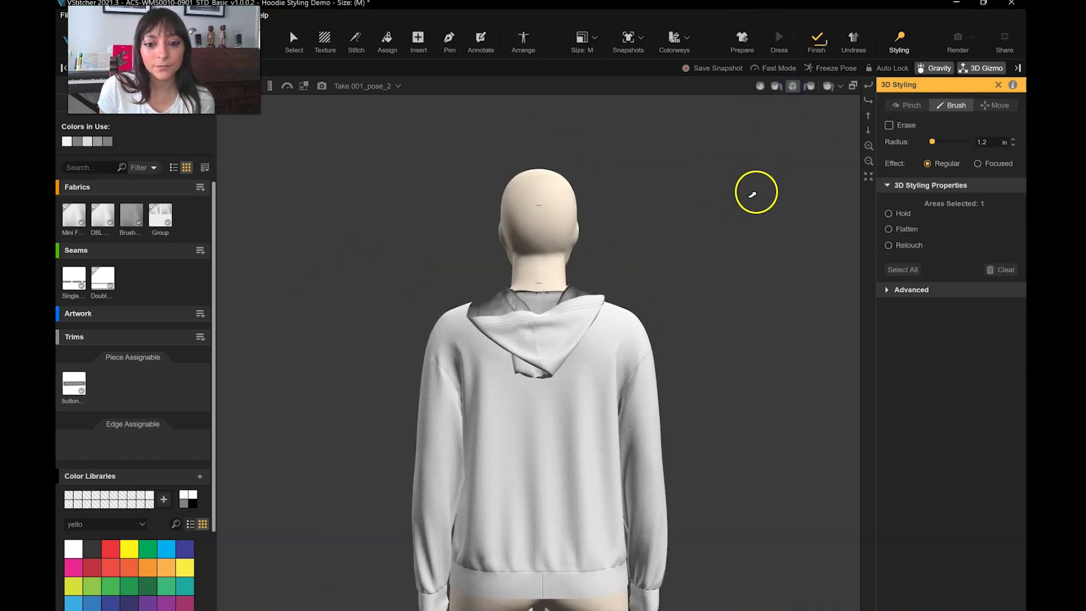
Apply Finish to the hoodie to check the lowered hood from the front, and run the 3D update again
click(760, 86)
click(867, 134)
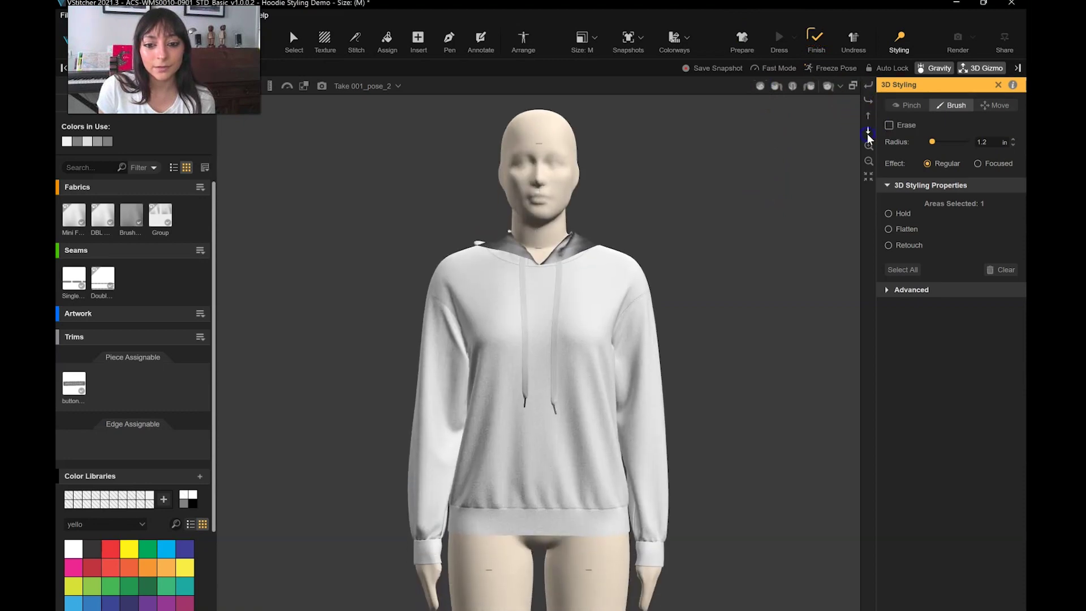
click(816, 45)
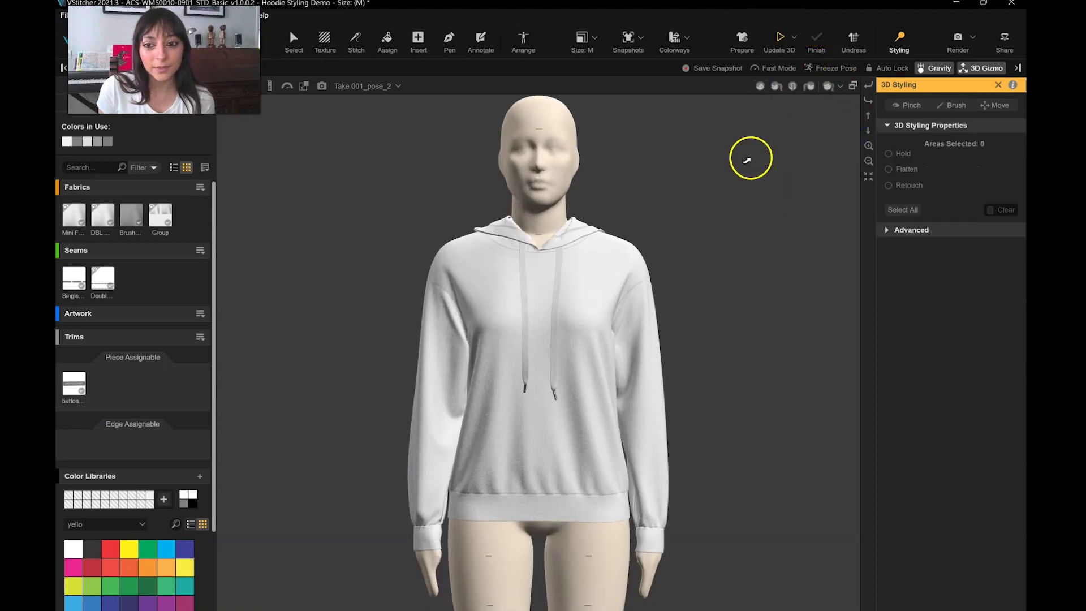
click(778, 38)
Finish the garment and examine the lowered hood from the front, back and sides
click(776, 86)
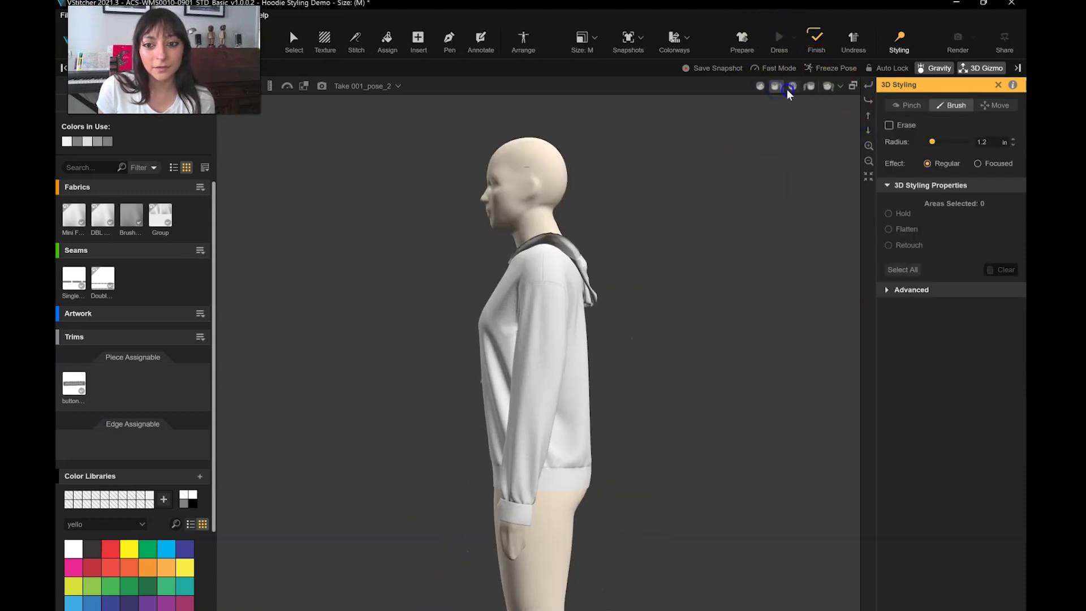
click(790, 90)
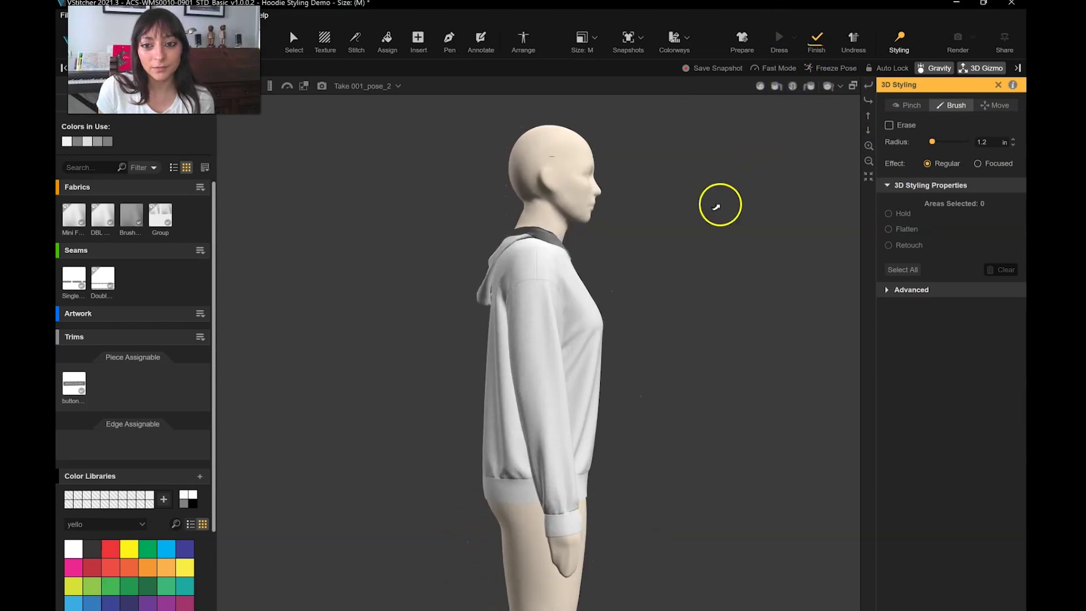
scroll(561, 140, up, 1)
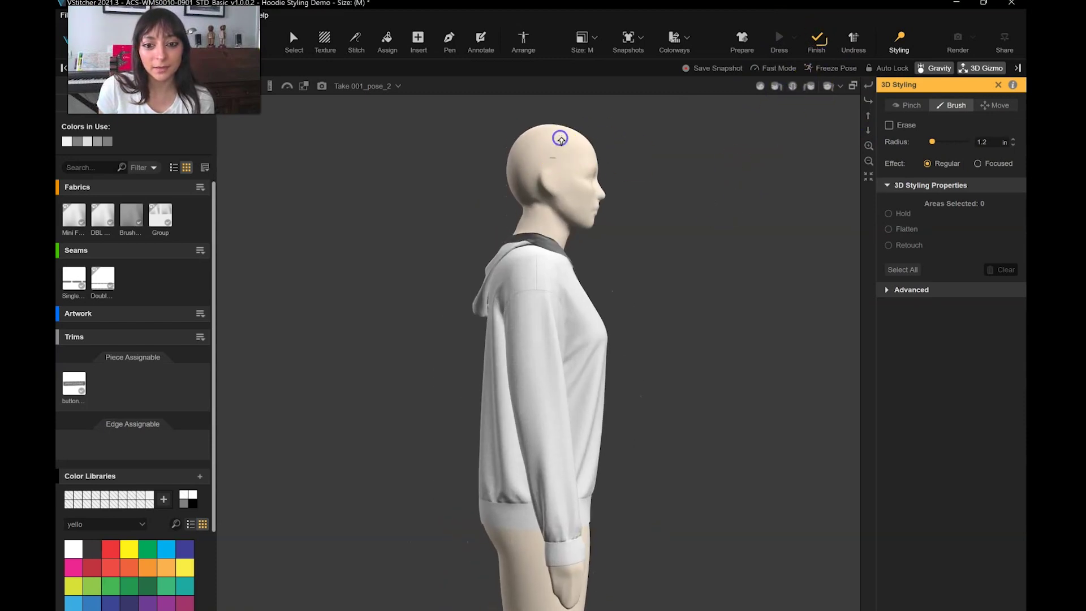
click(762, 86)
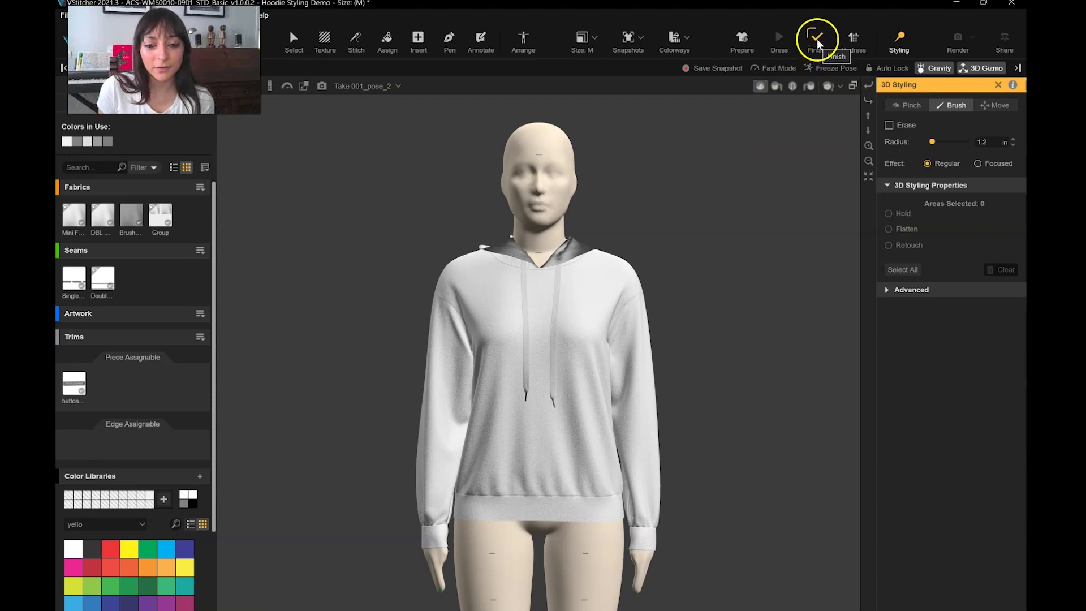
click(776, 86)
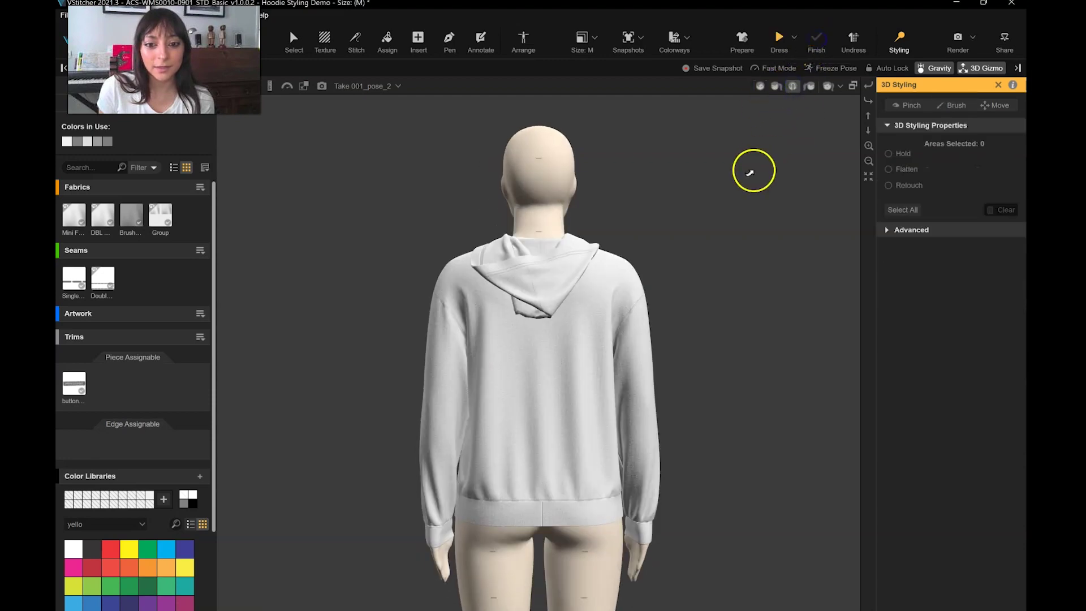
click(776, 86)
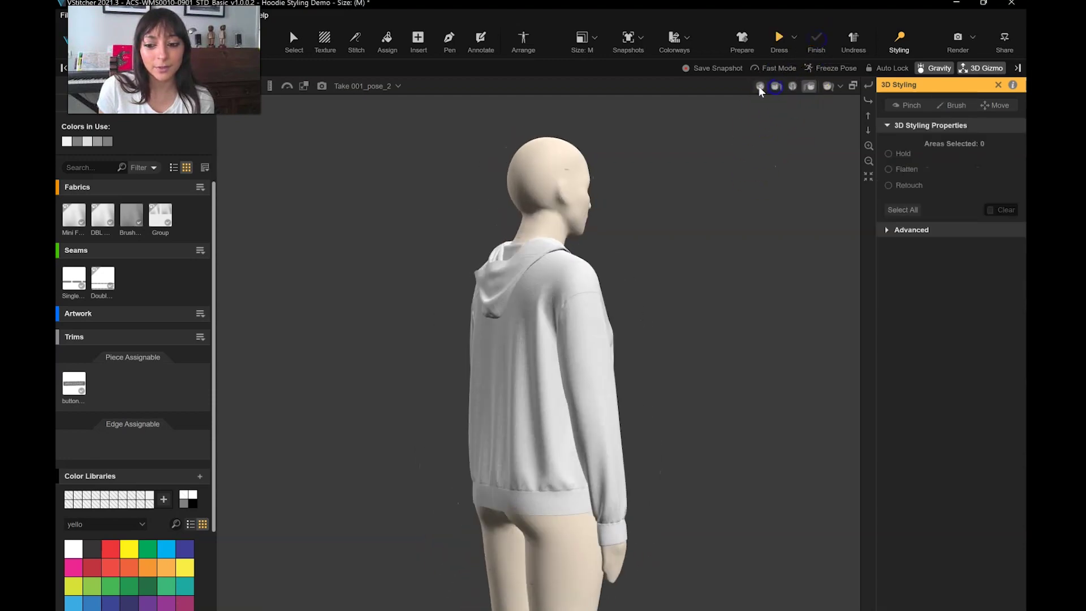
click(759, 86)
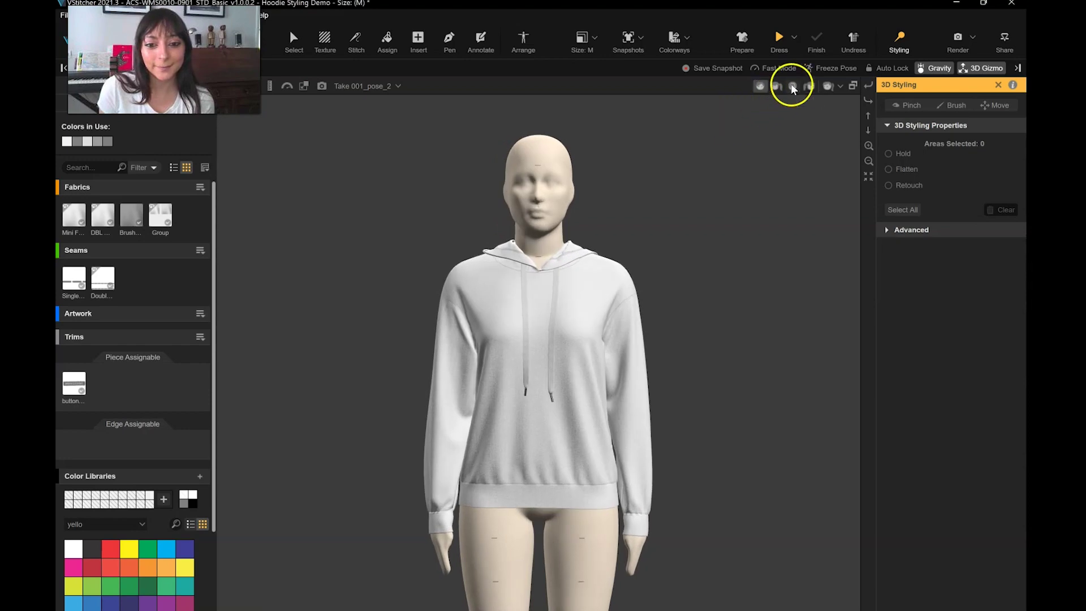
click(792, 87)
click(868, 103)
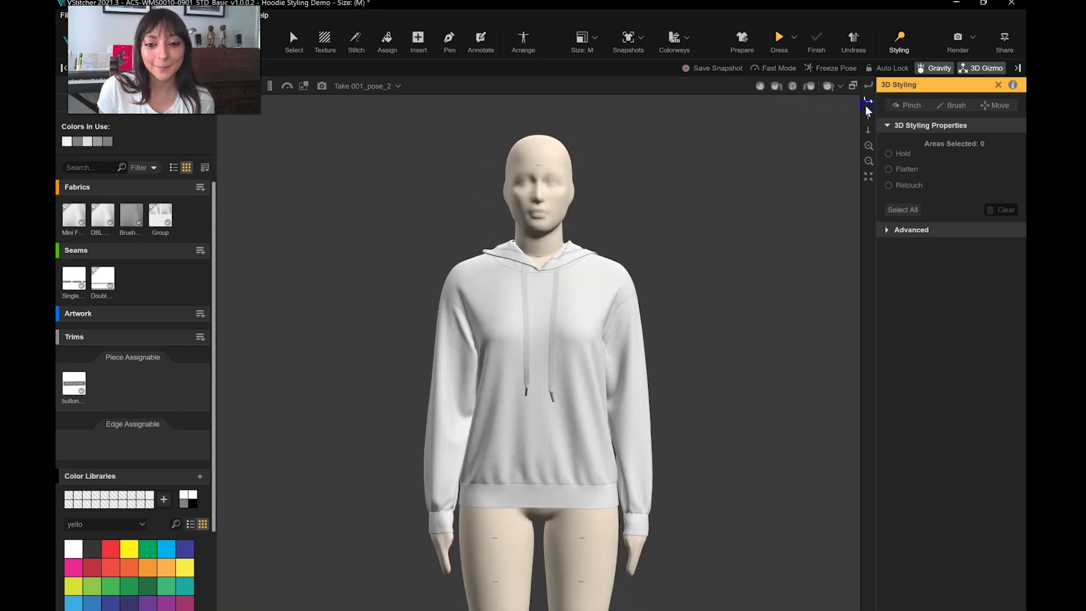